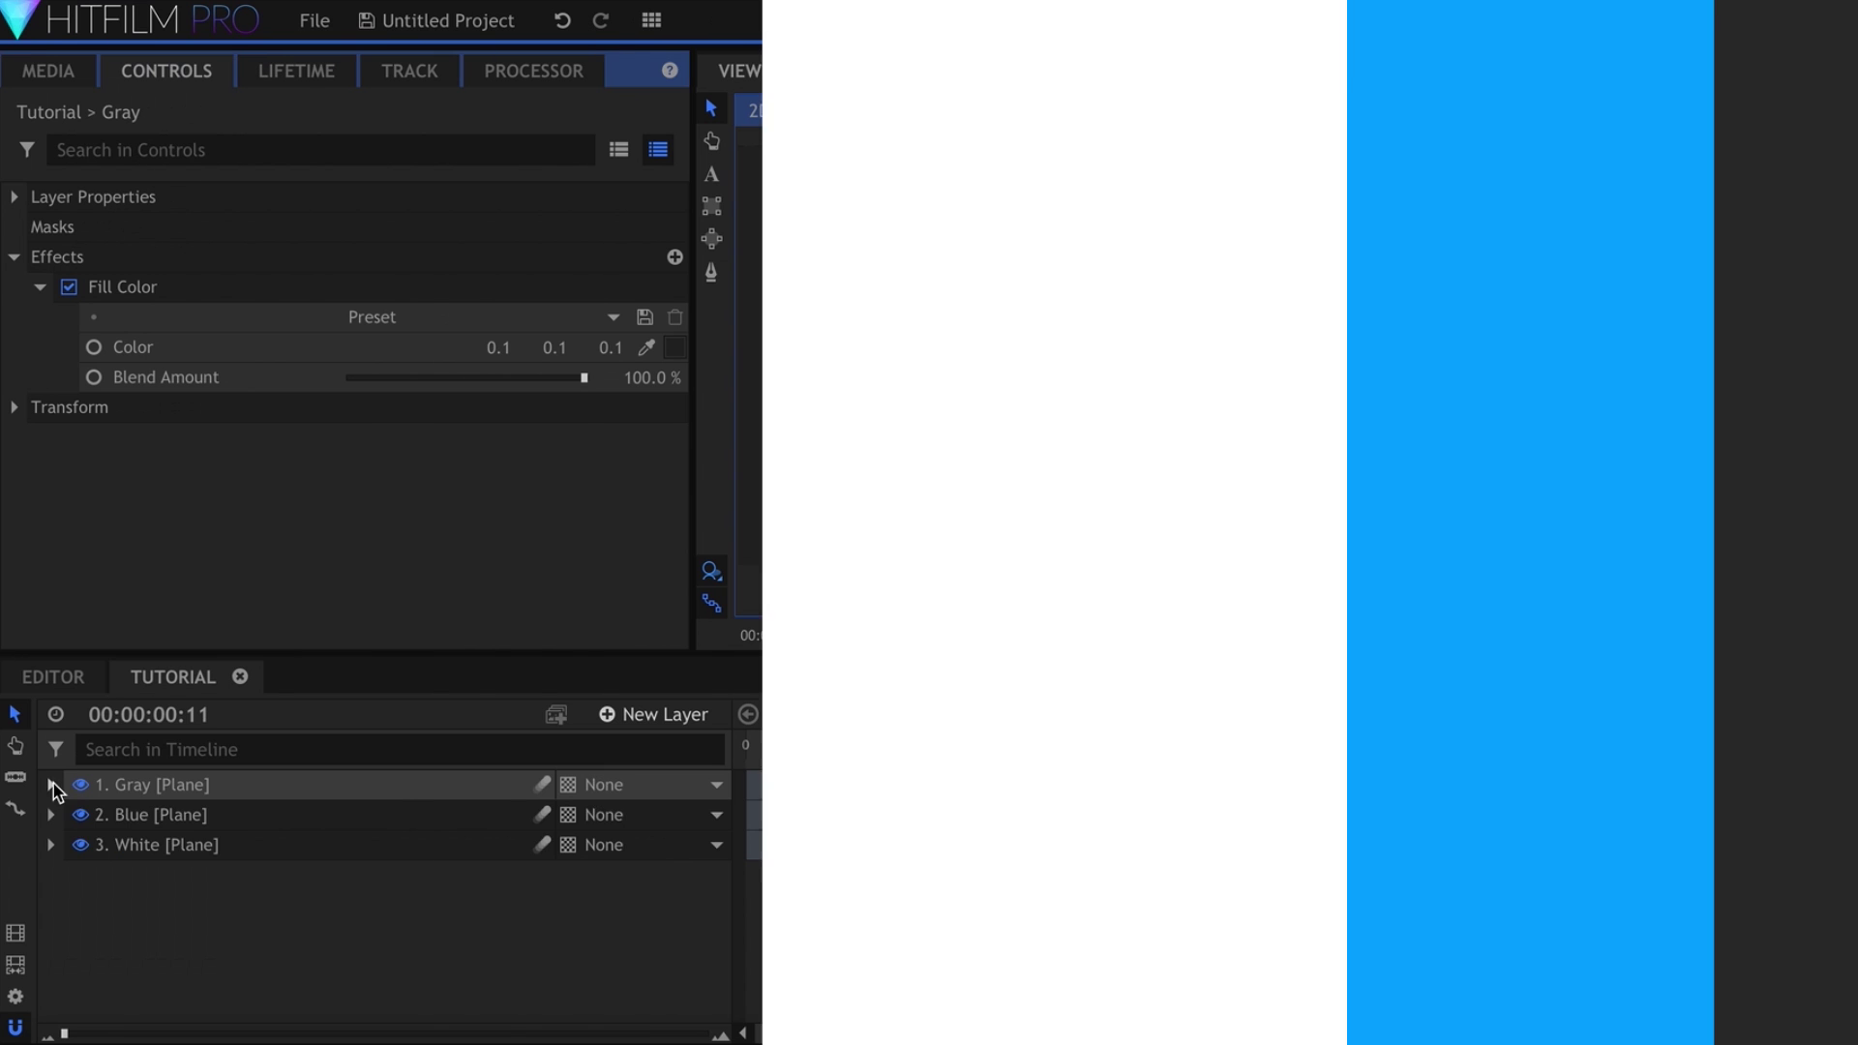
Shift the Gray plane's position keyframes later in time and preview the delayed slide
left_click(52, 785)
scroll(363, 872, "down", 3)
left_click(566, 886)
left_click(784, 886)
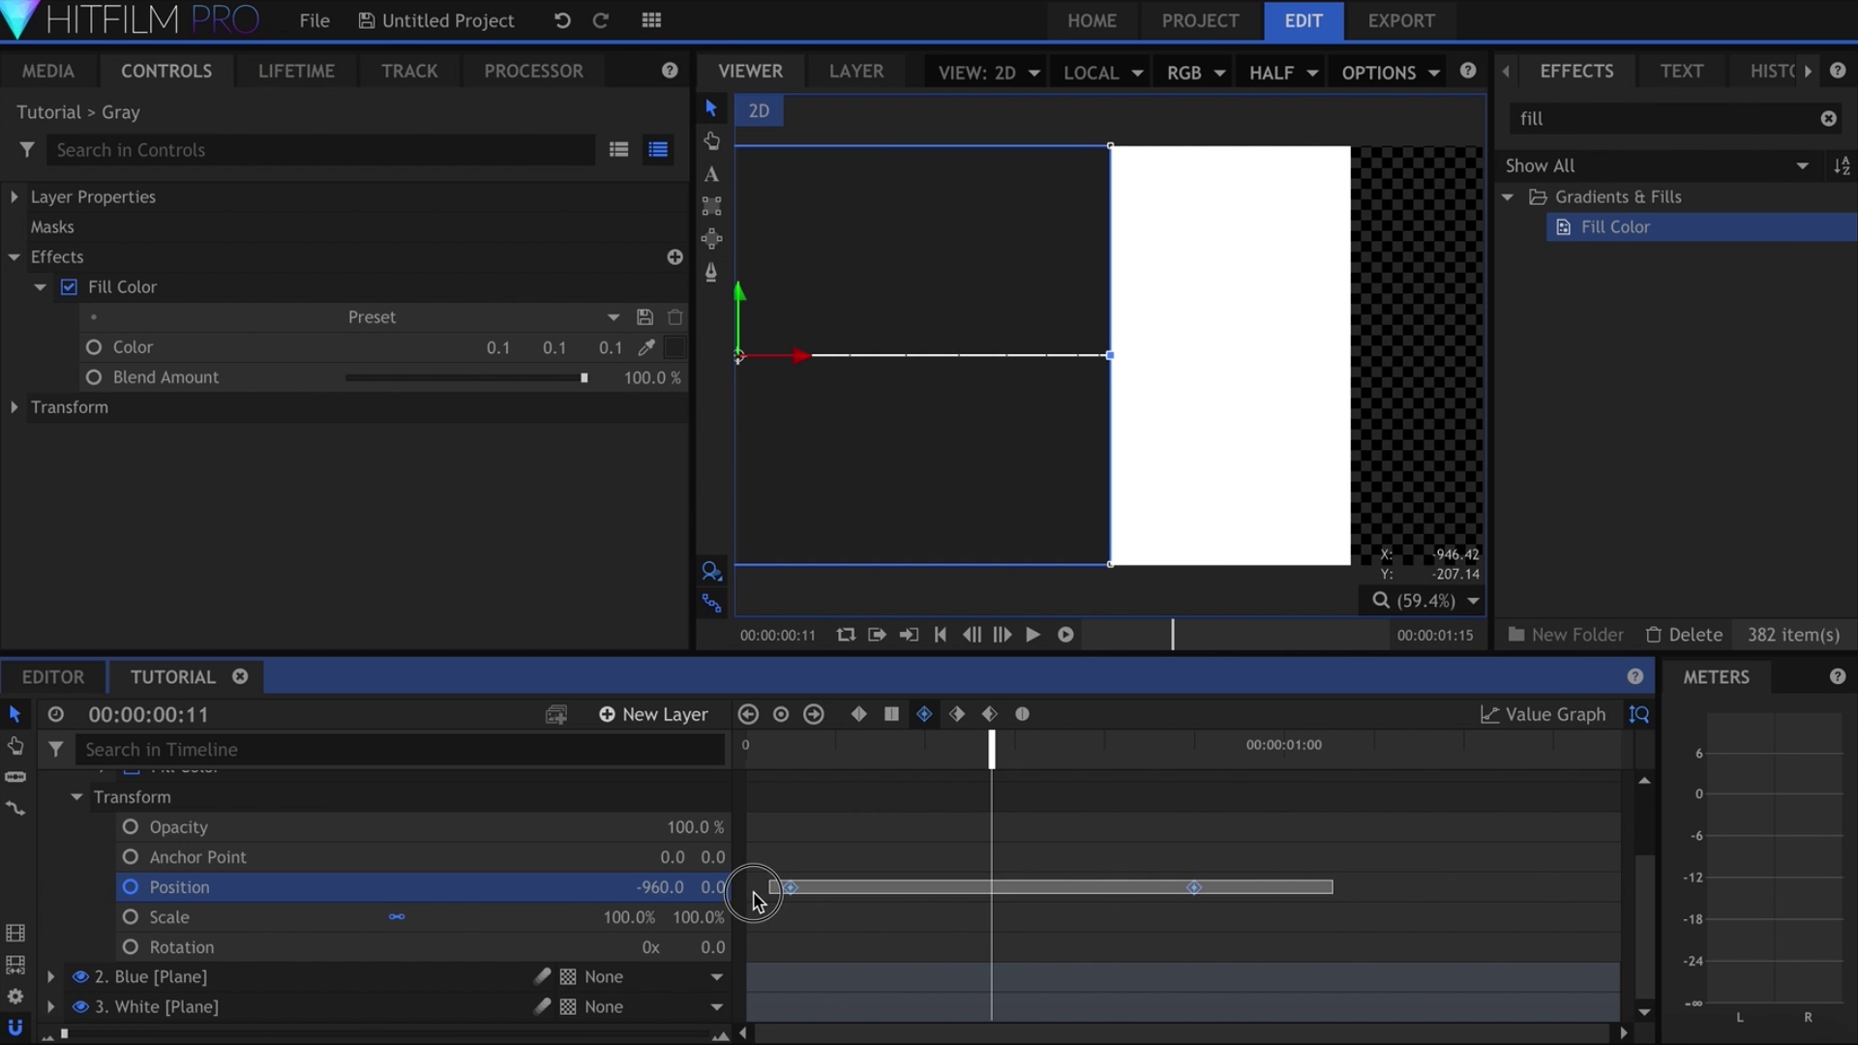
left_click_drag(785, 890, 879, 888)
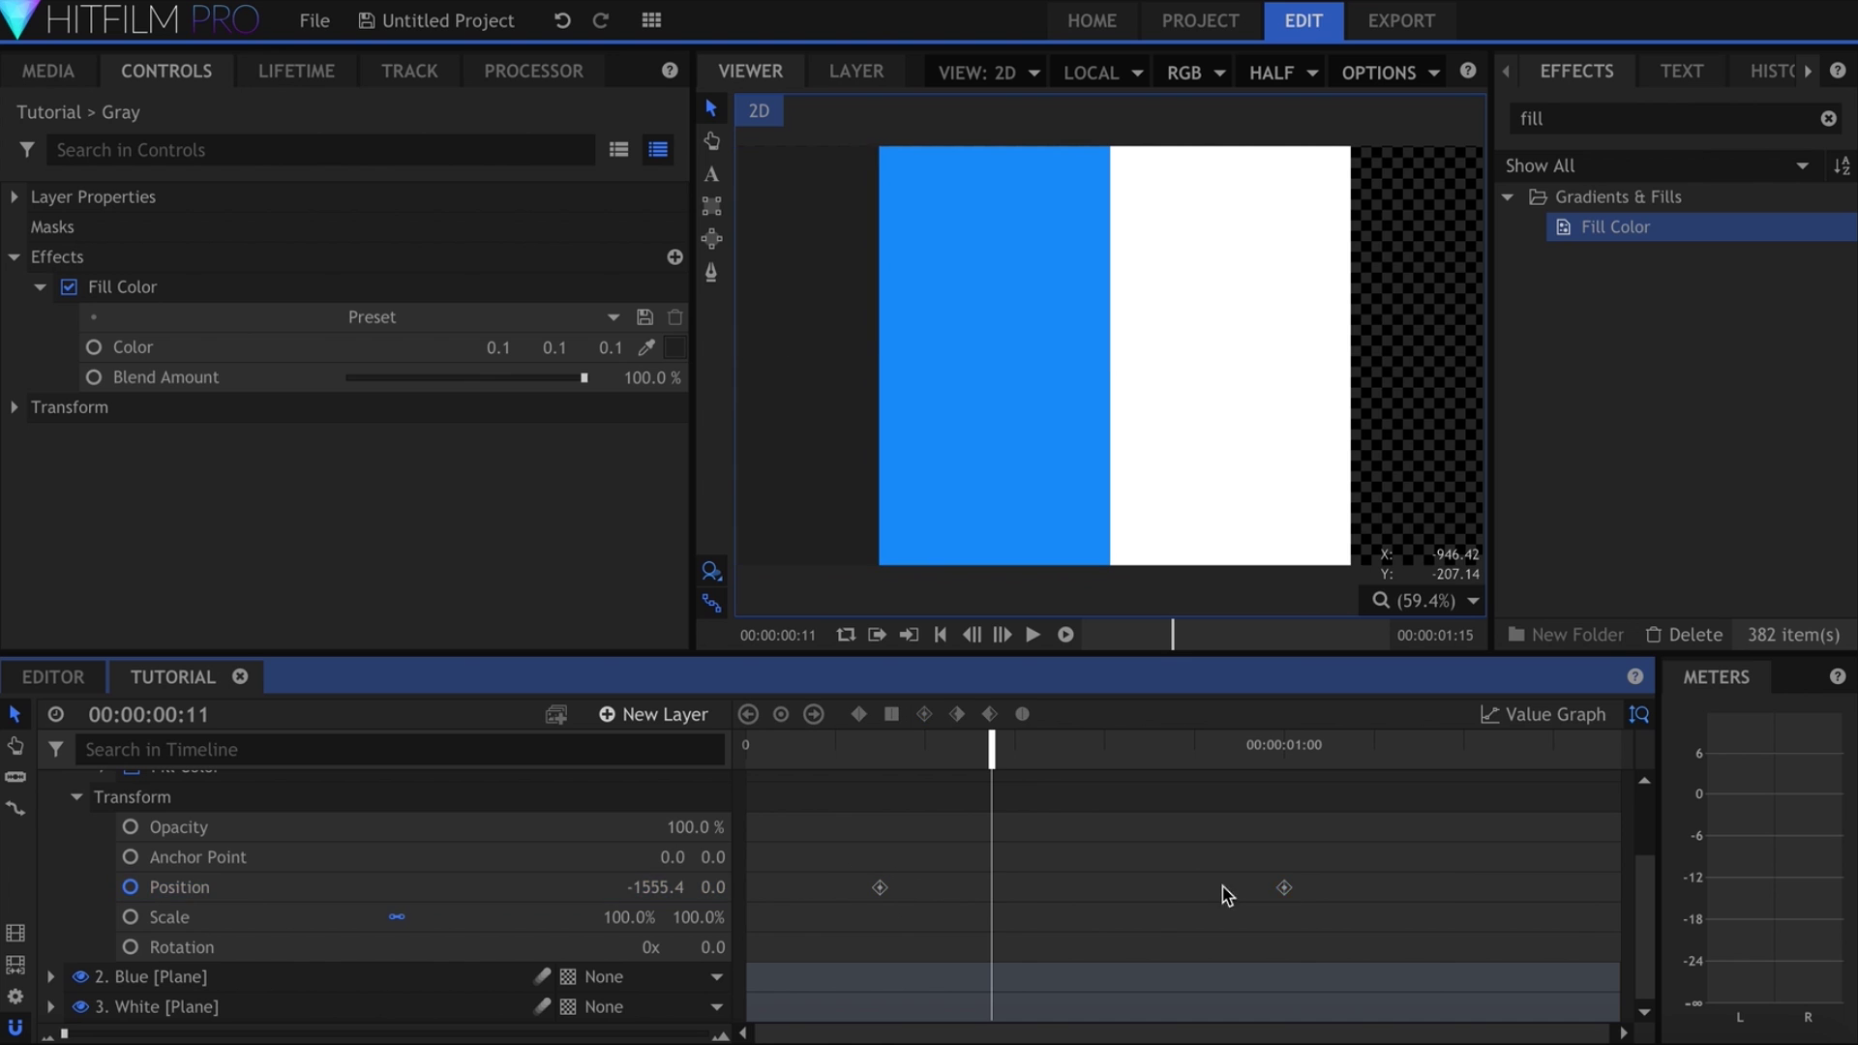
left_click_drag(1284, 887, 1351, 887)
key("space")
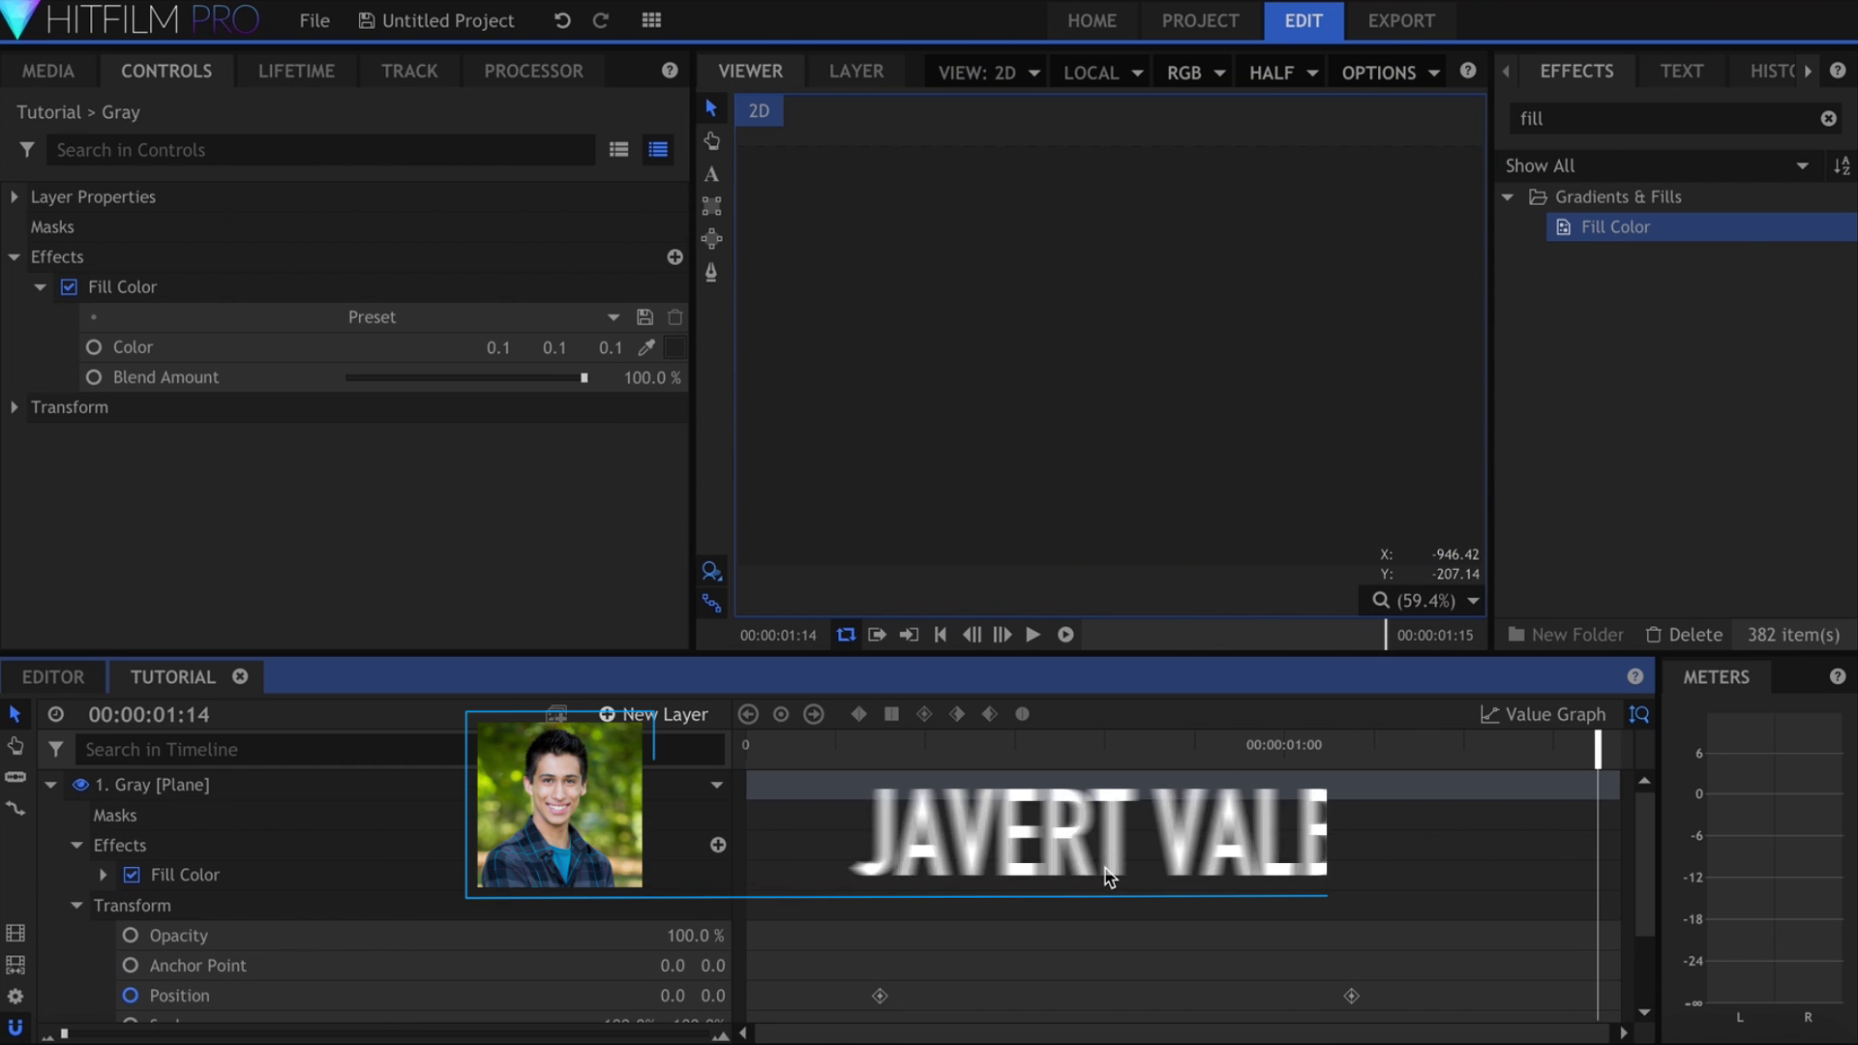
left_click(50, 785)
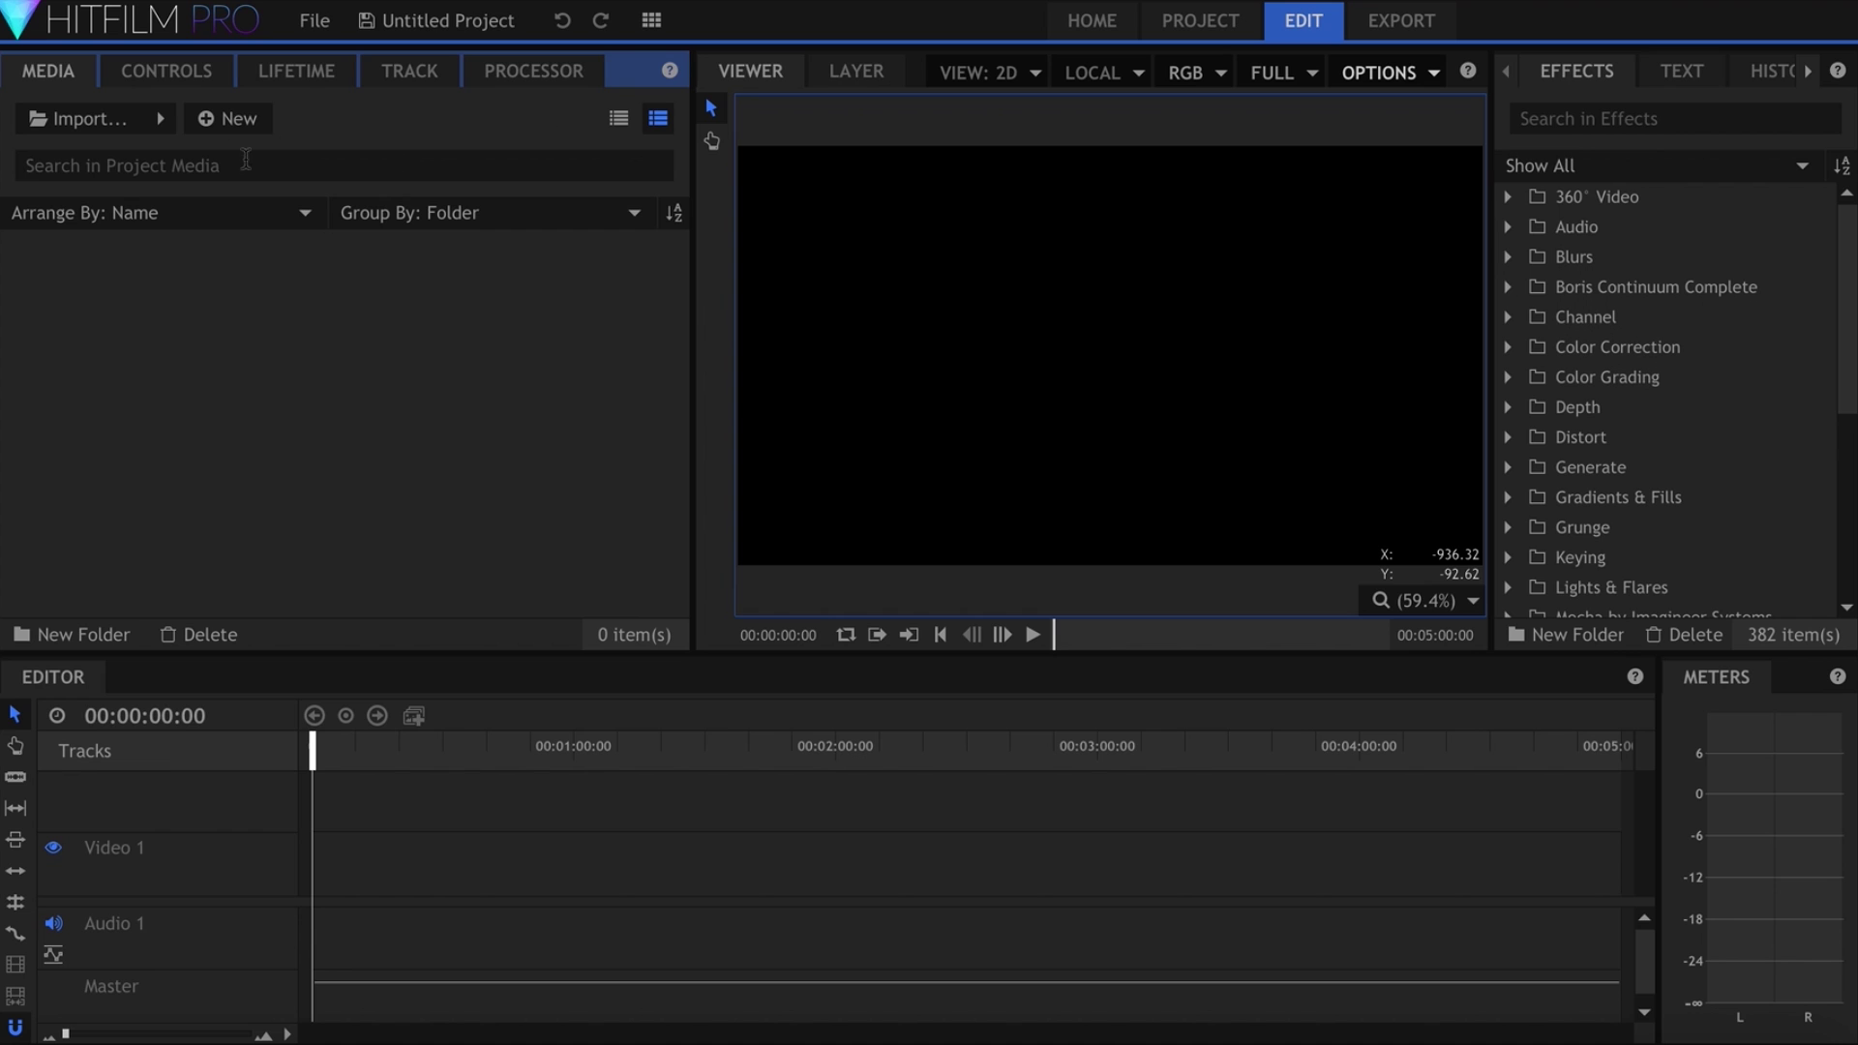
Start a new composite shot and select its duration field to enter 00:00:01:15
left_click(229, 119)
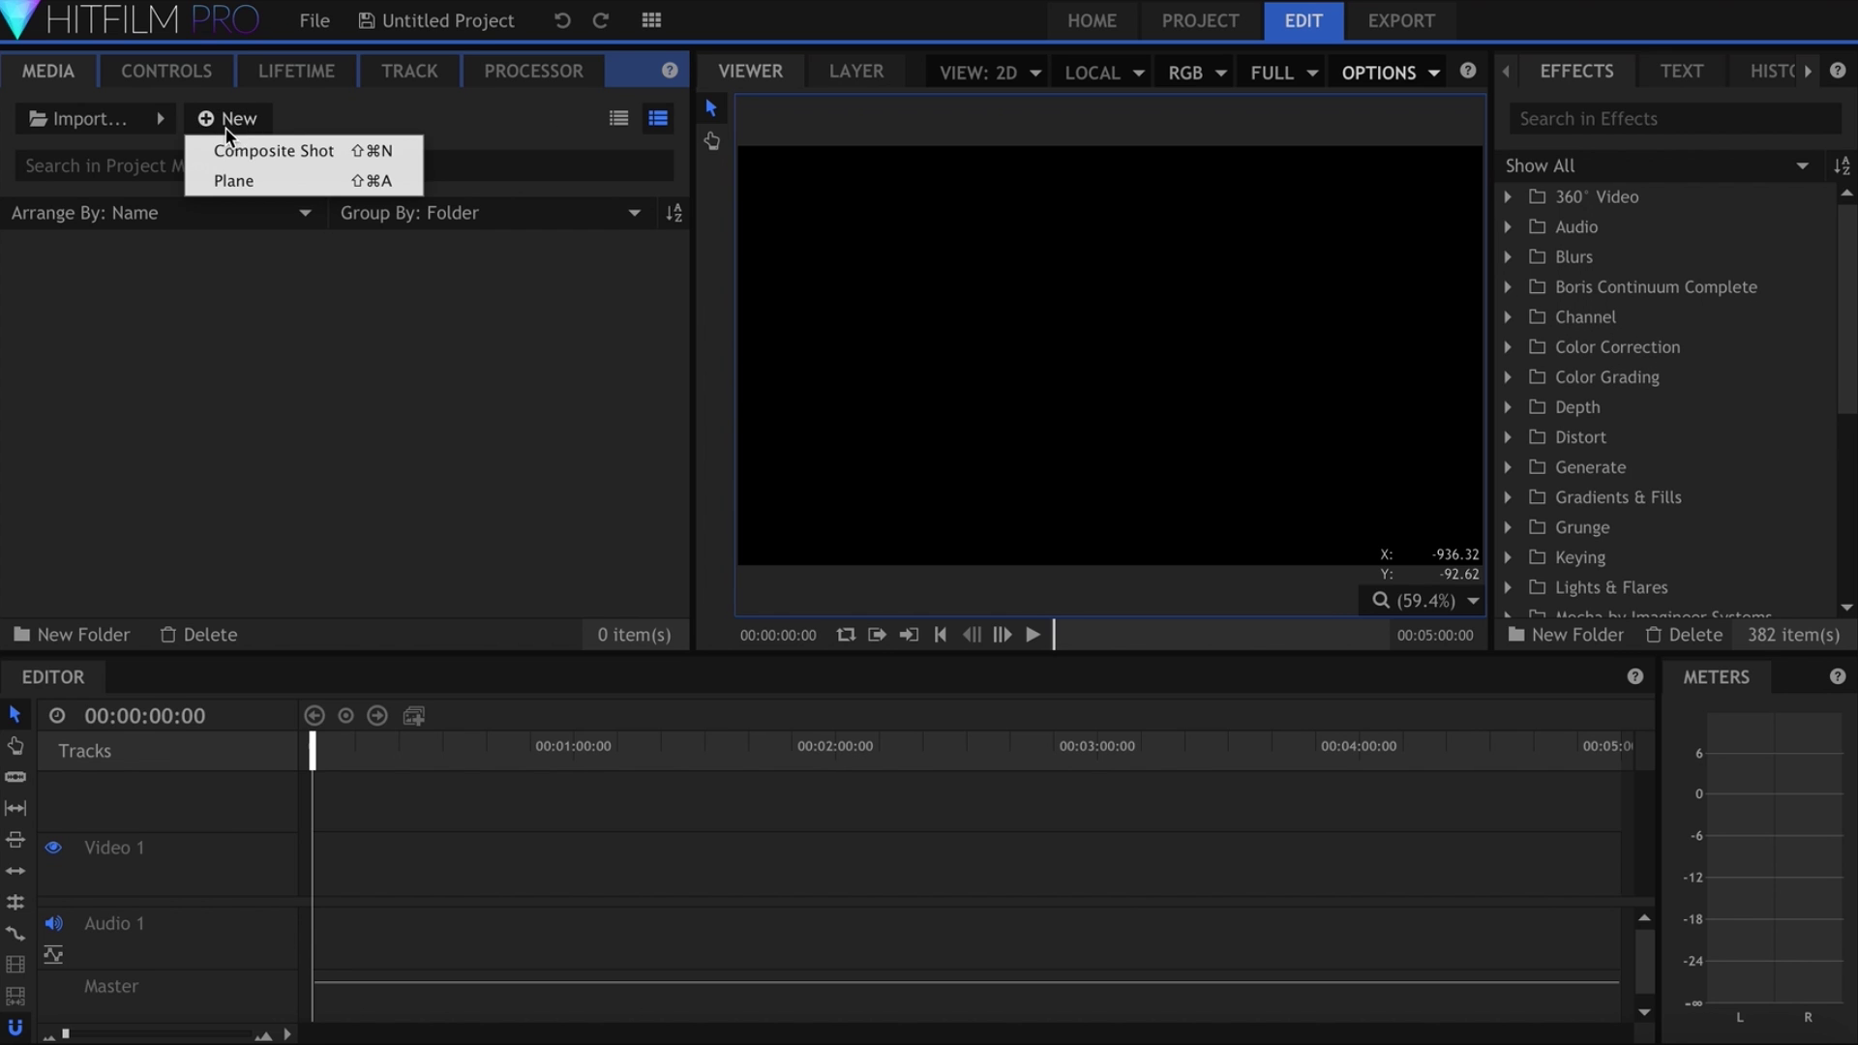
left_click(291, 146)
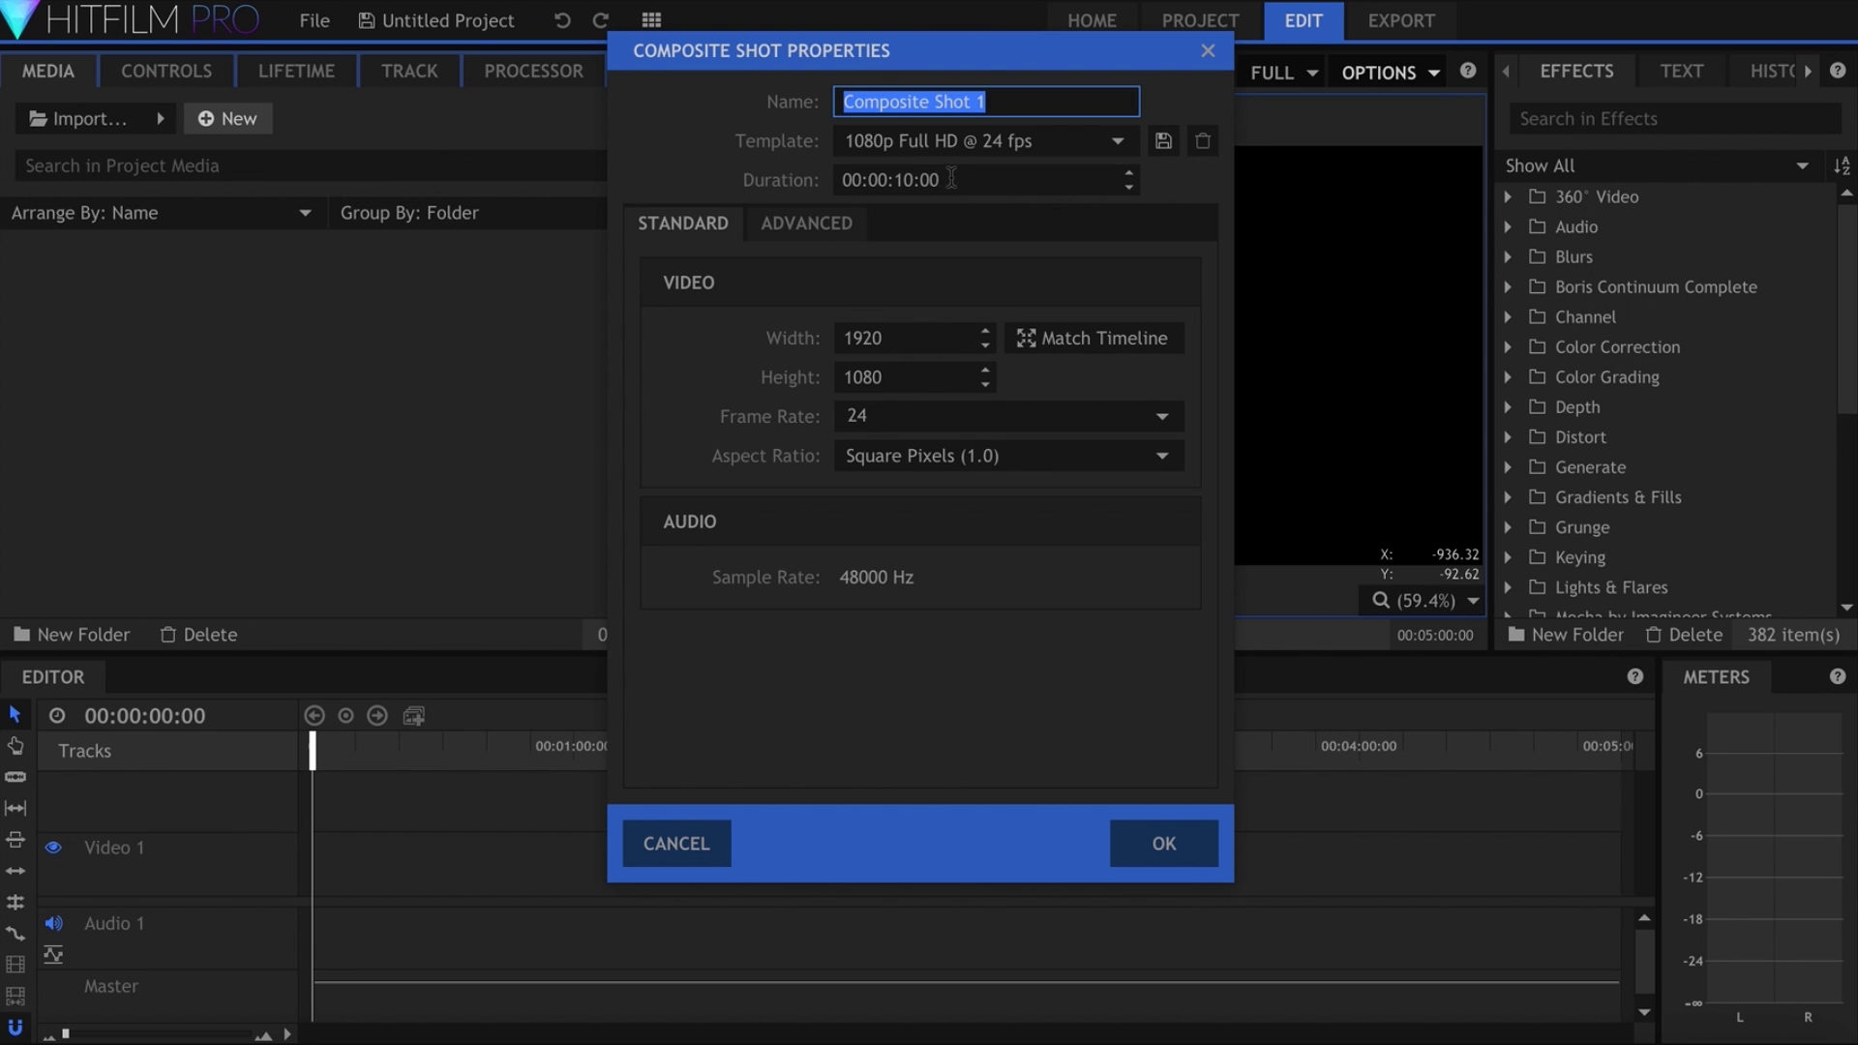
left_click_drag(944, 180, 907, 180)
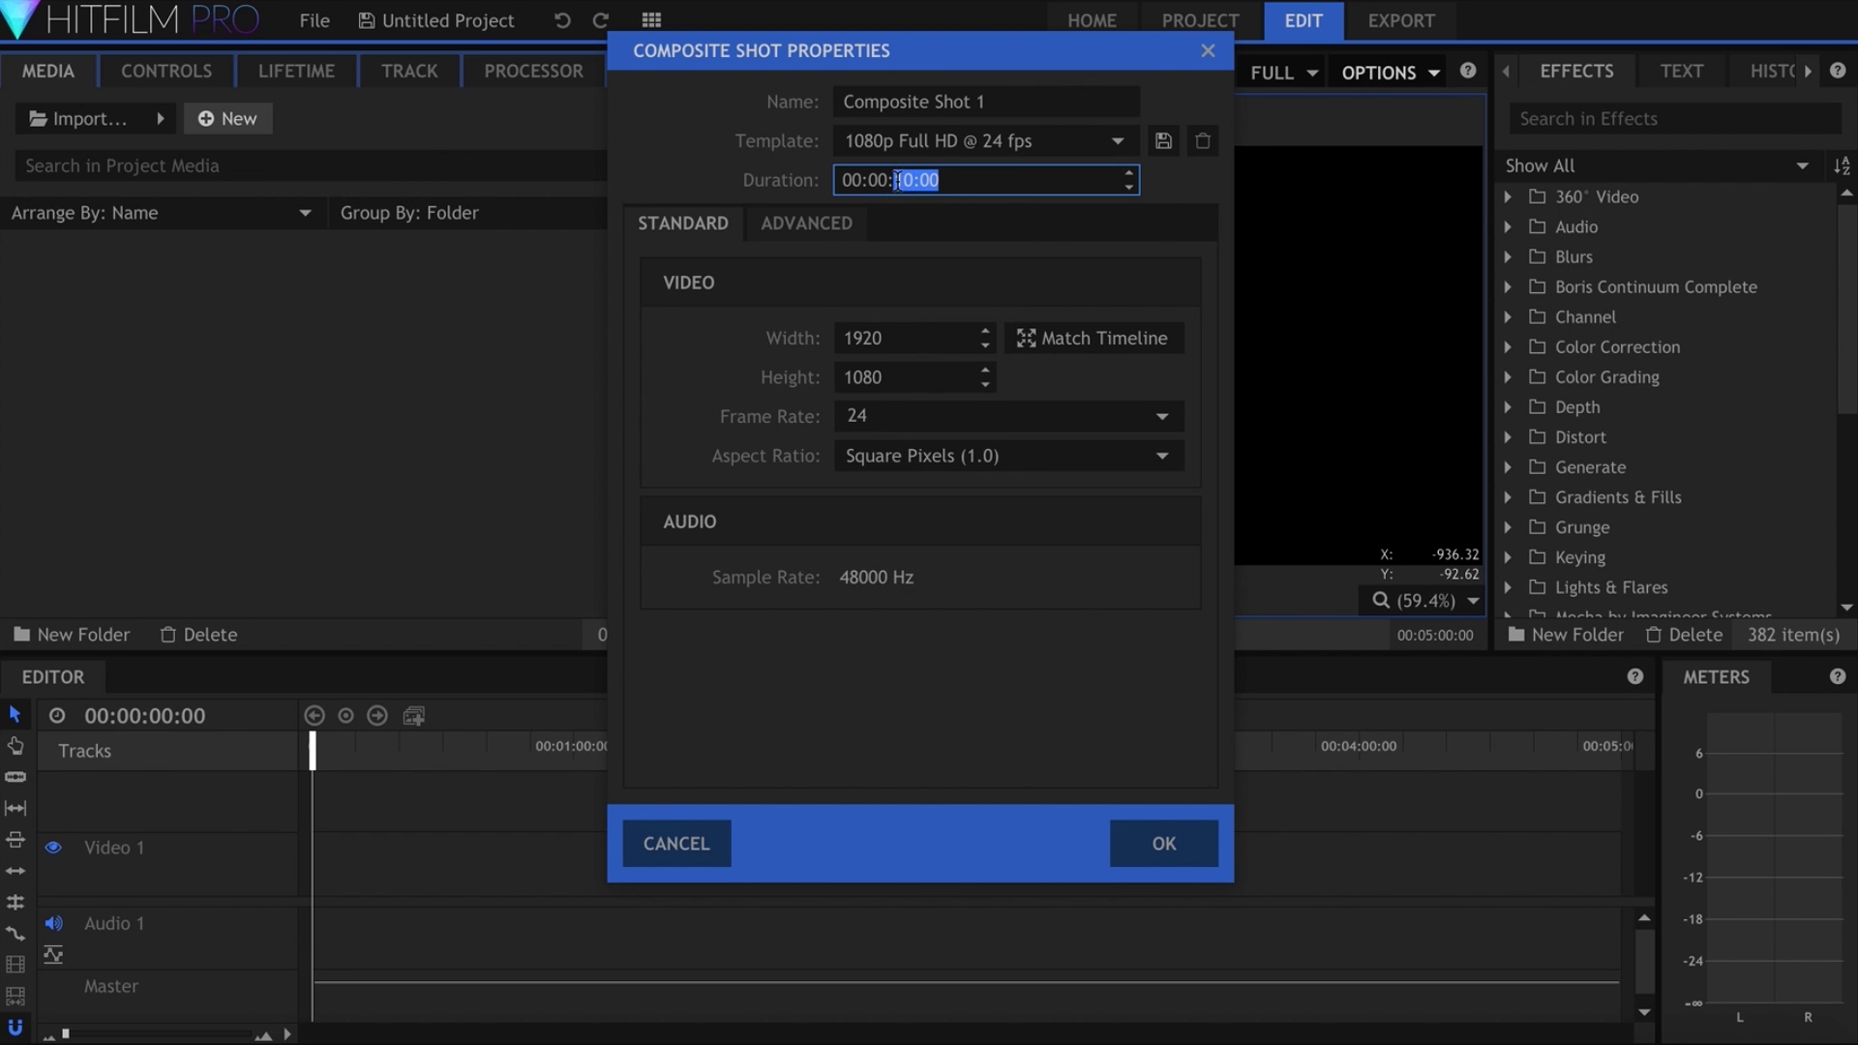
type("01")
Add a plane layer and apply Fill Color at 100% blend for solid white
left_click(649, 751)
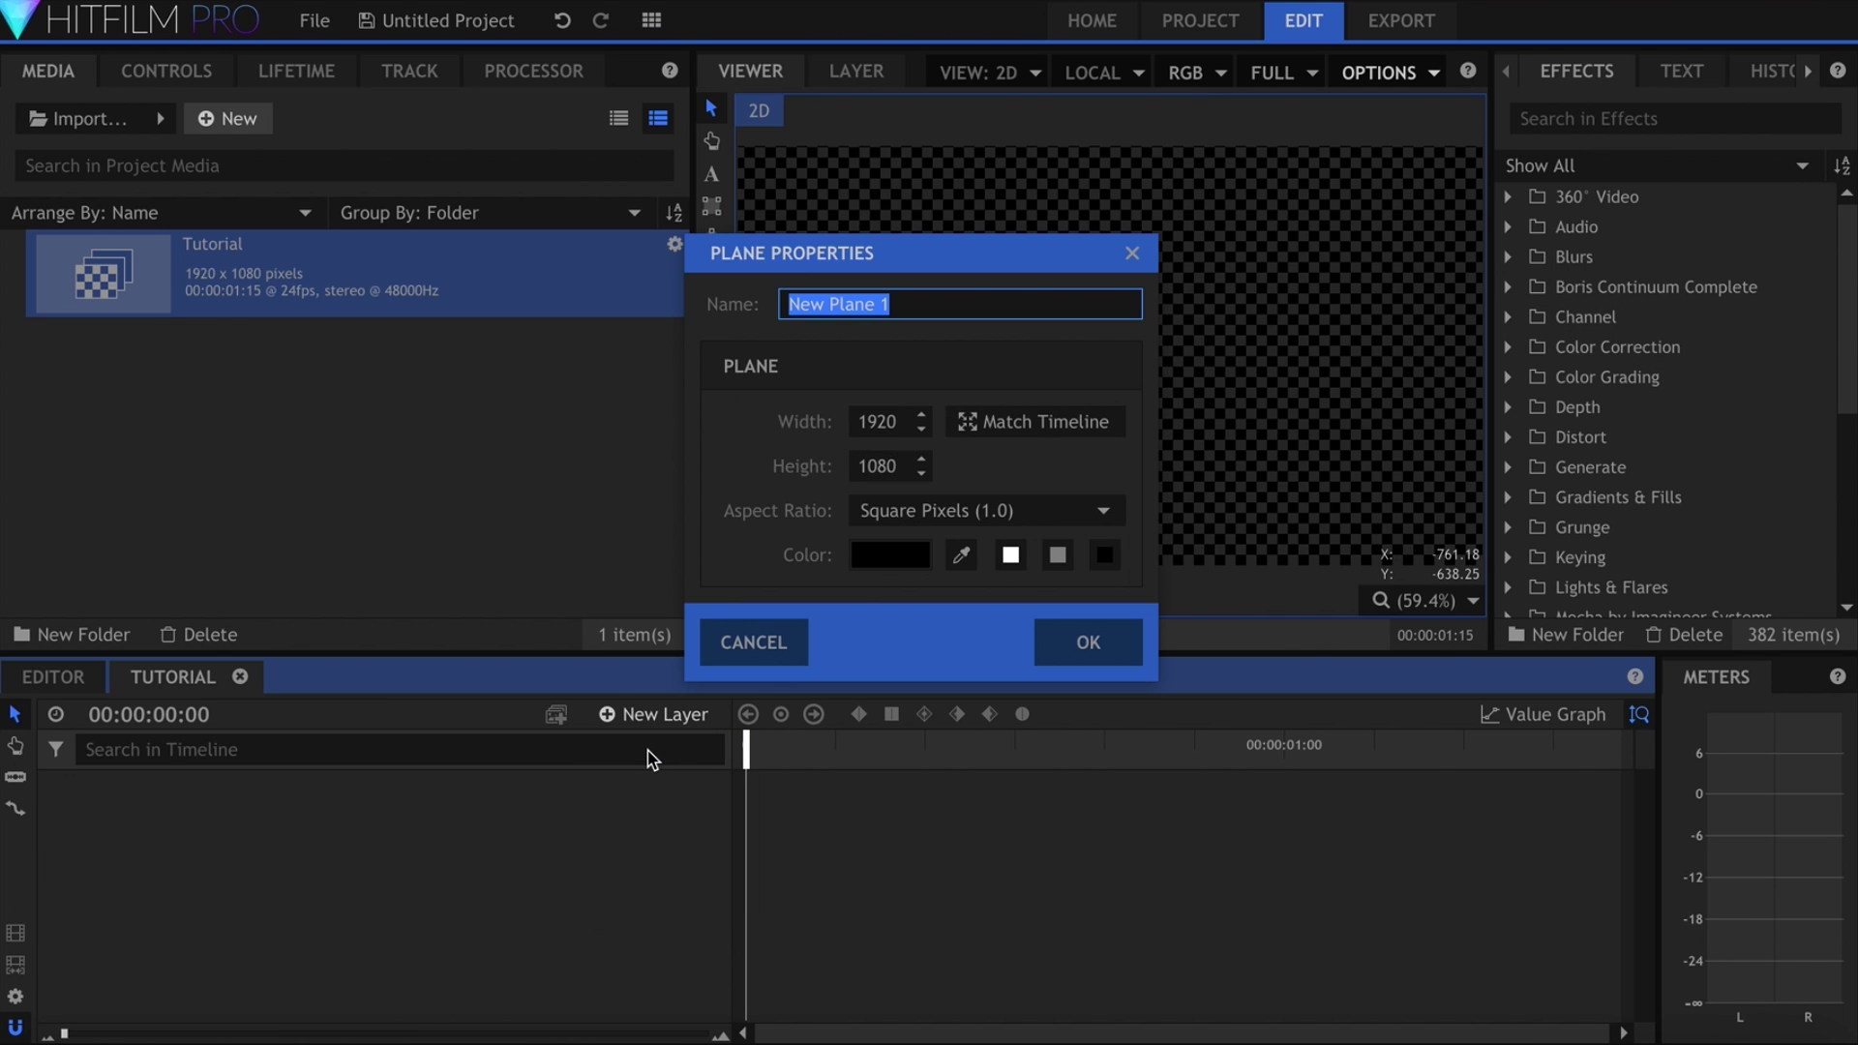
key("Return")
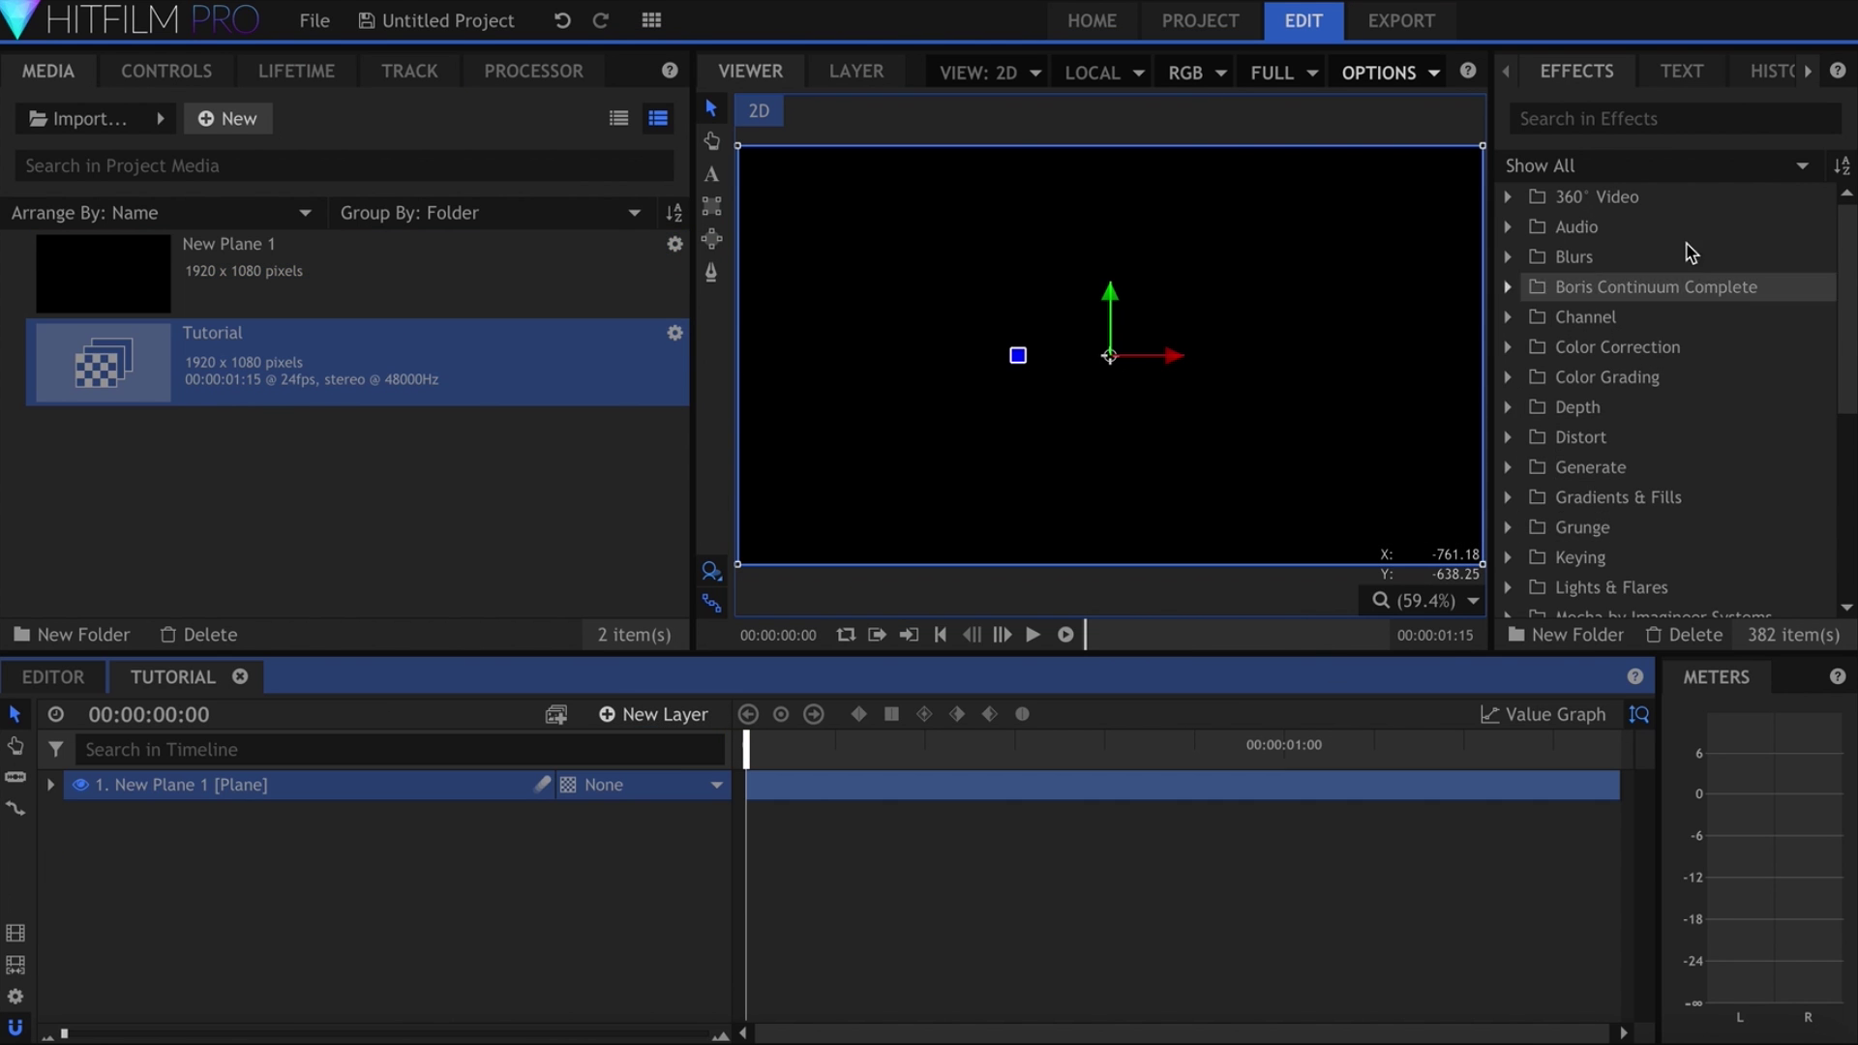
left_click(1669, 118)
type("fill")
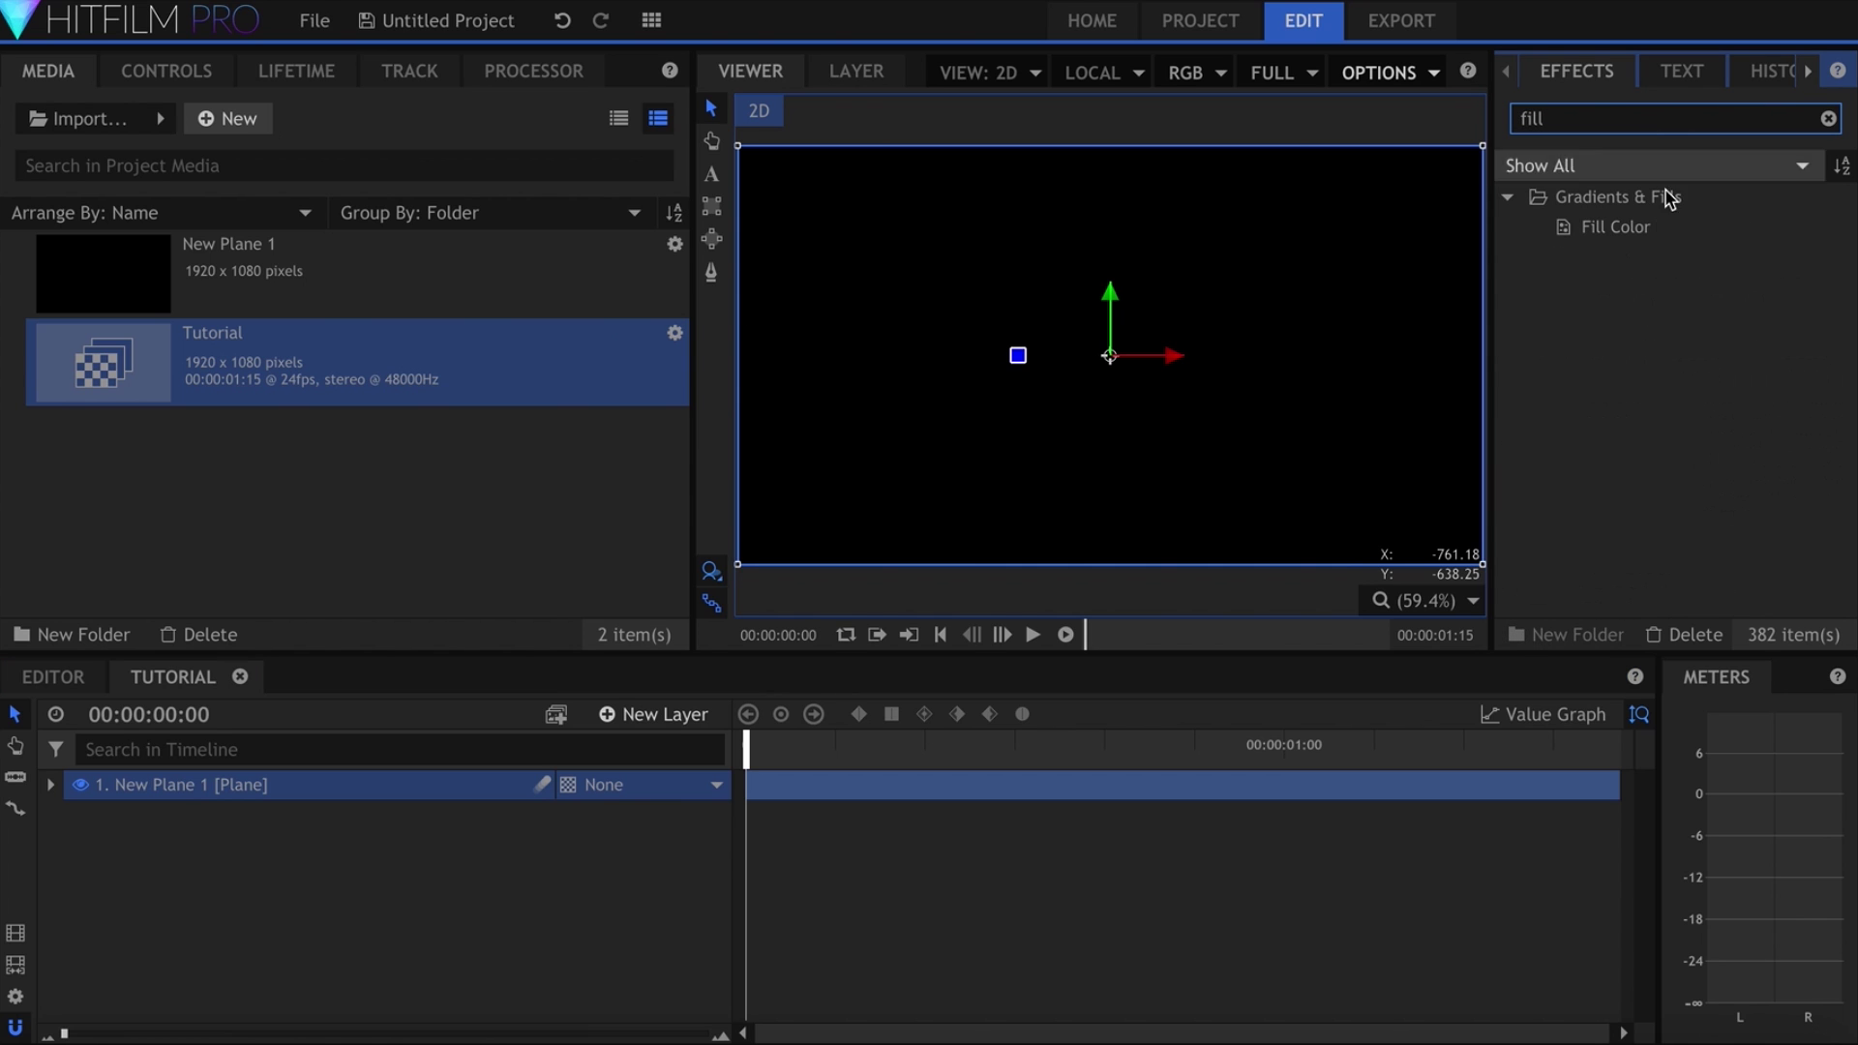
left_click_drag(1617, 227, 301, 811)
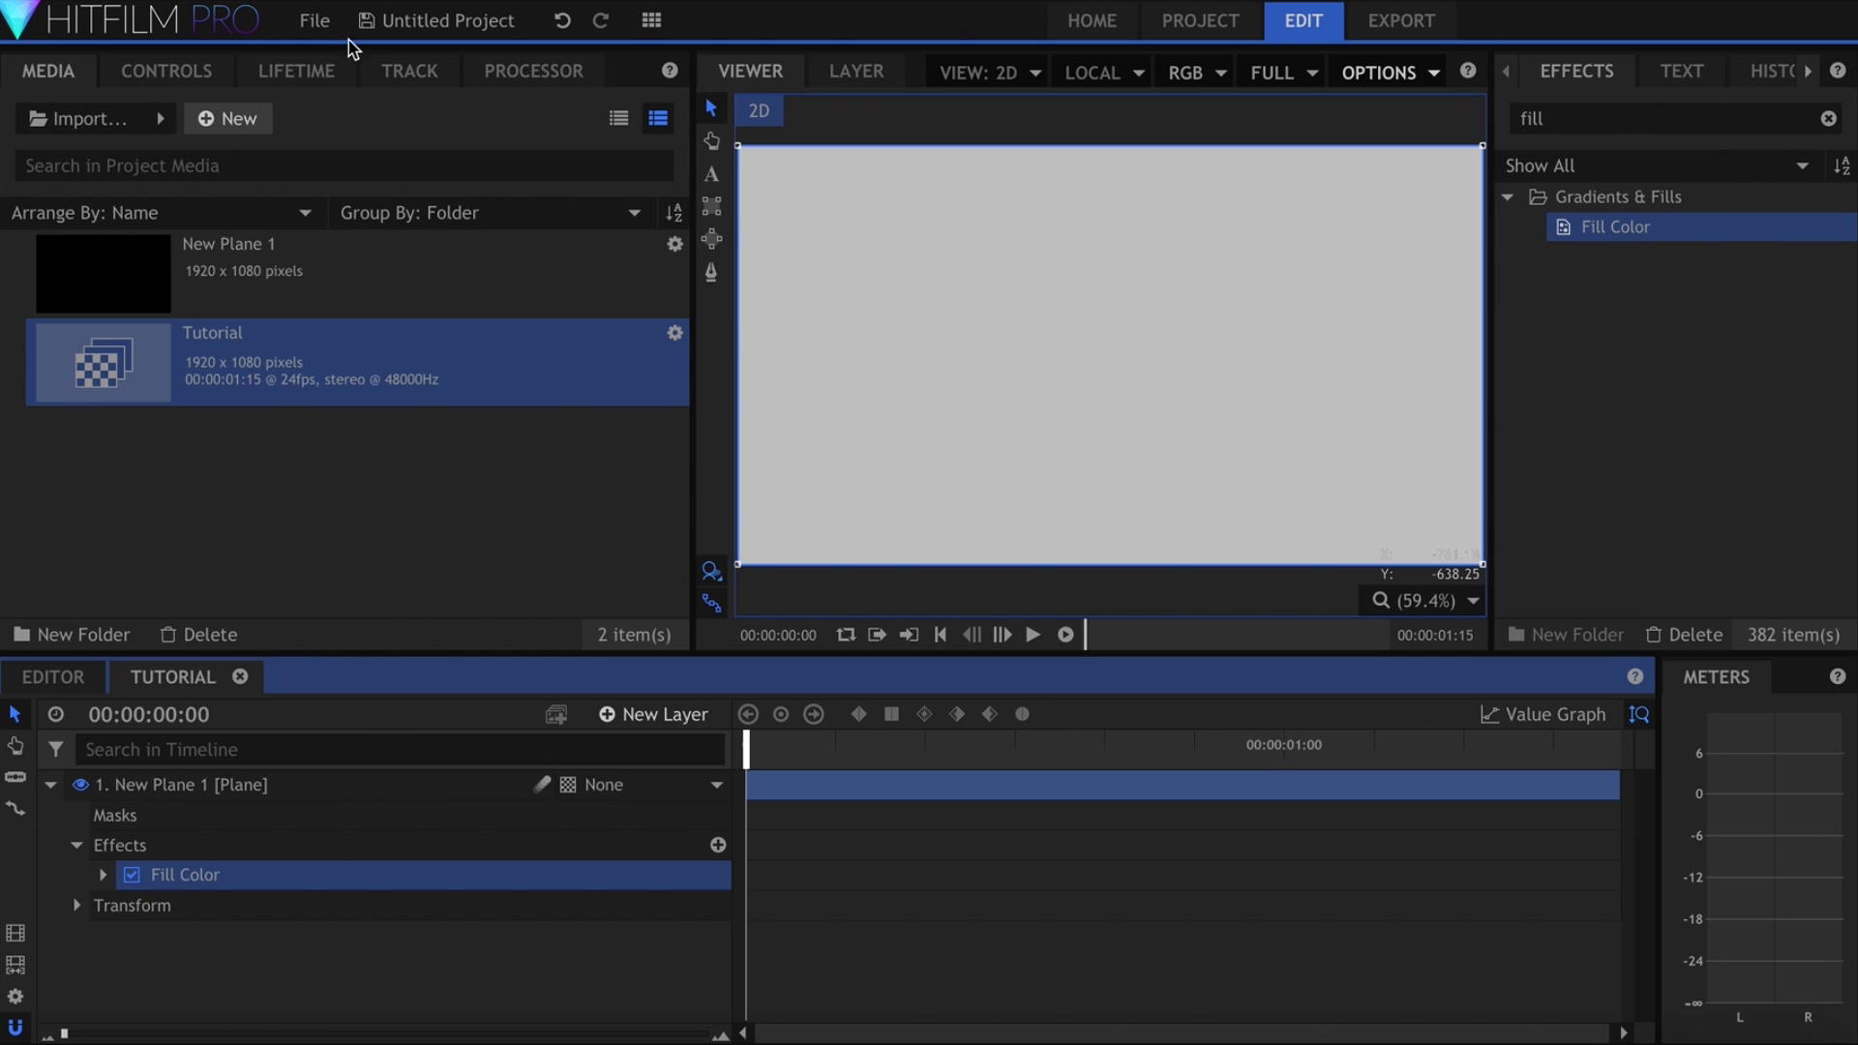
left_click(166, 70)
left_click(40, 287)
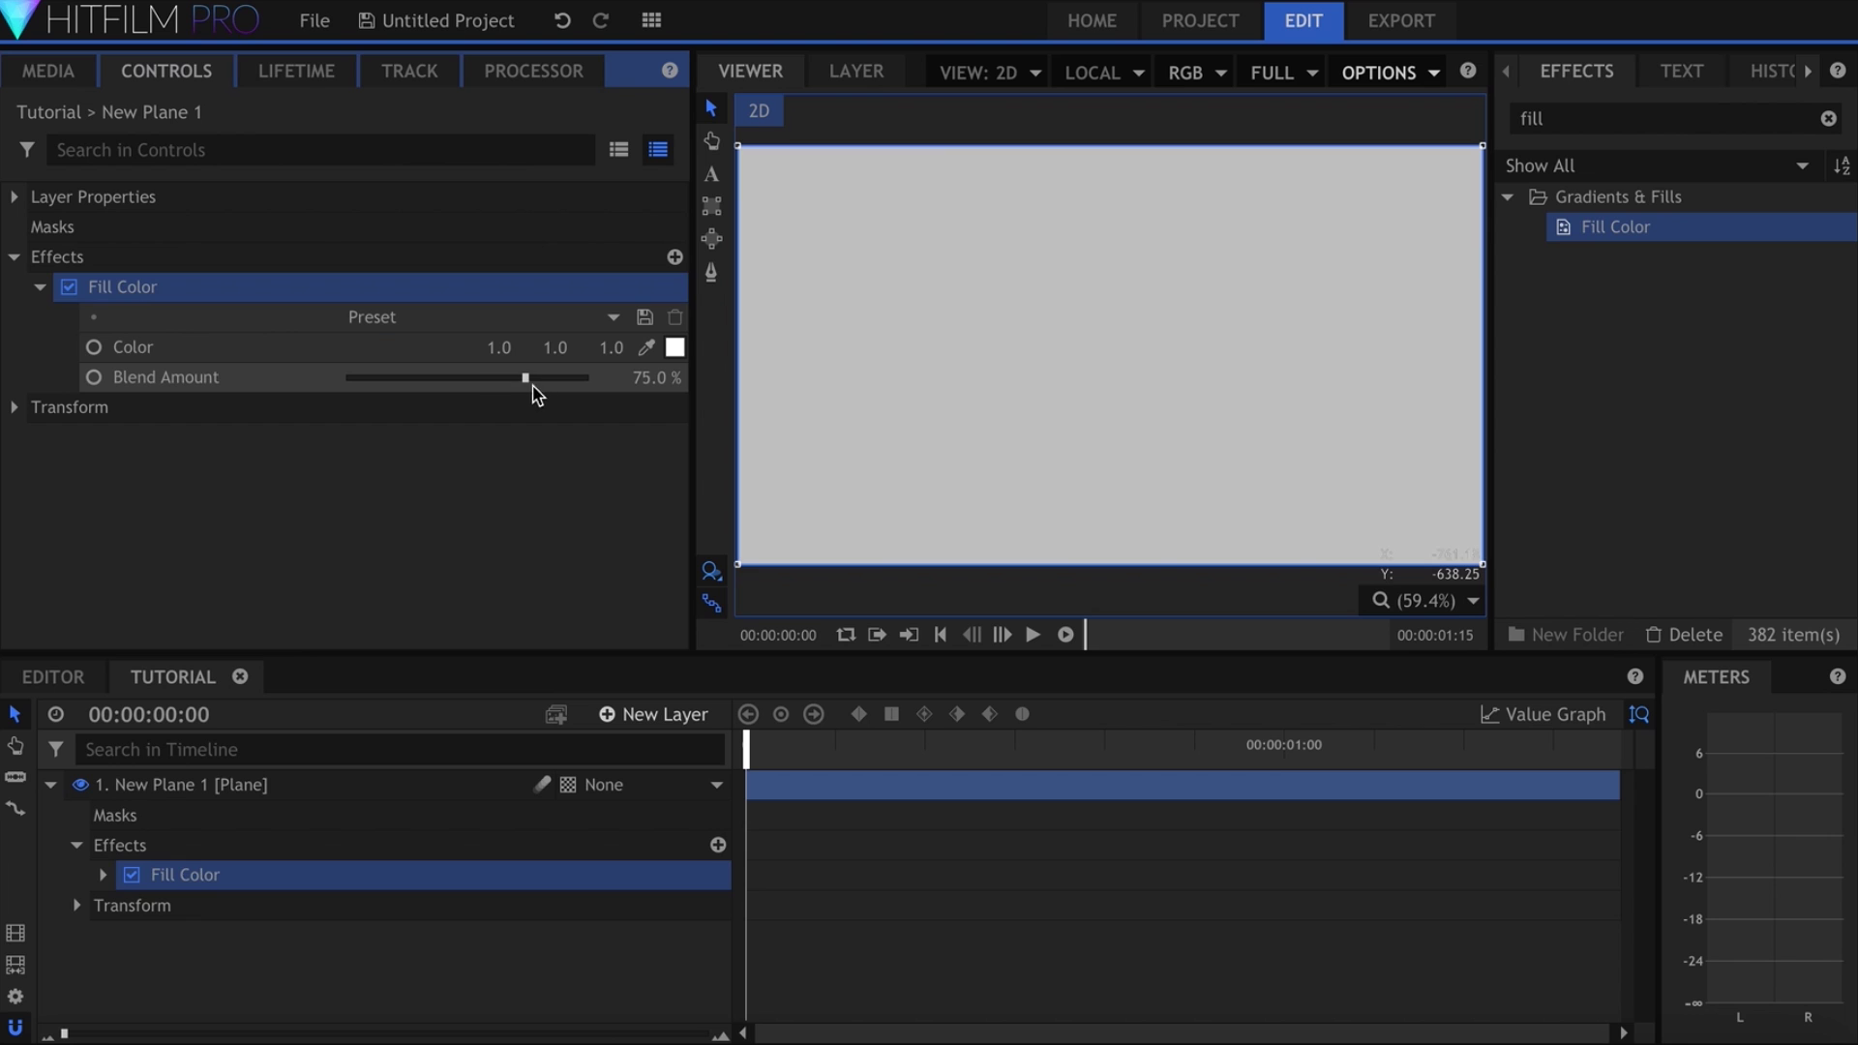
left_click_drag(524, 377, 610, 384)
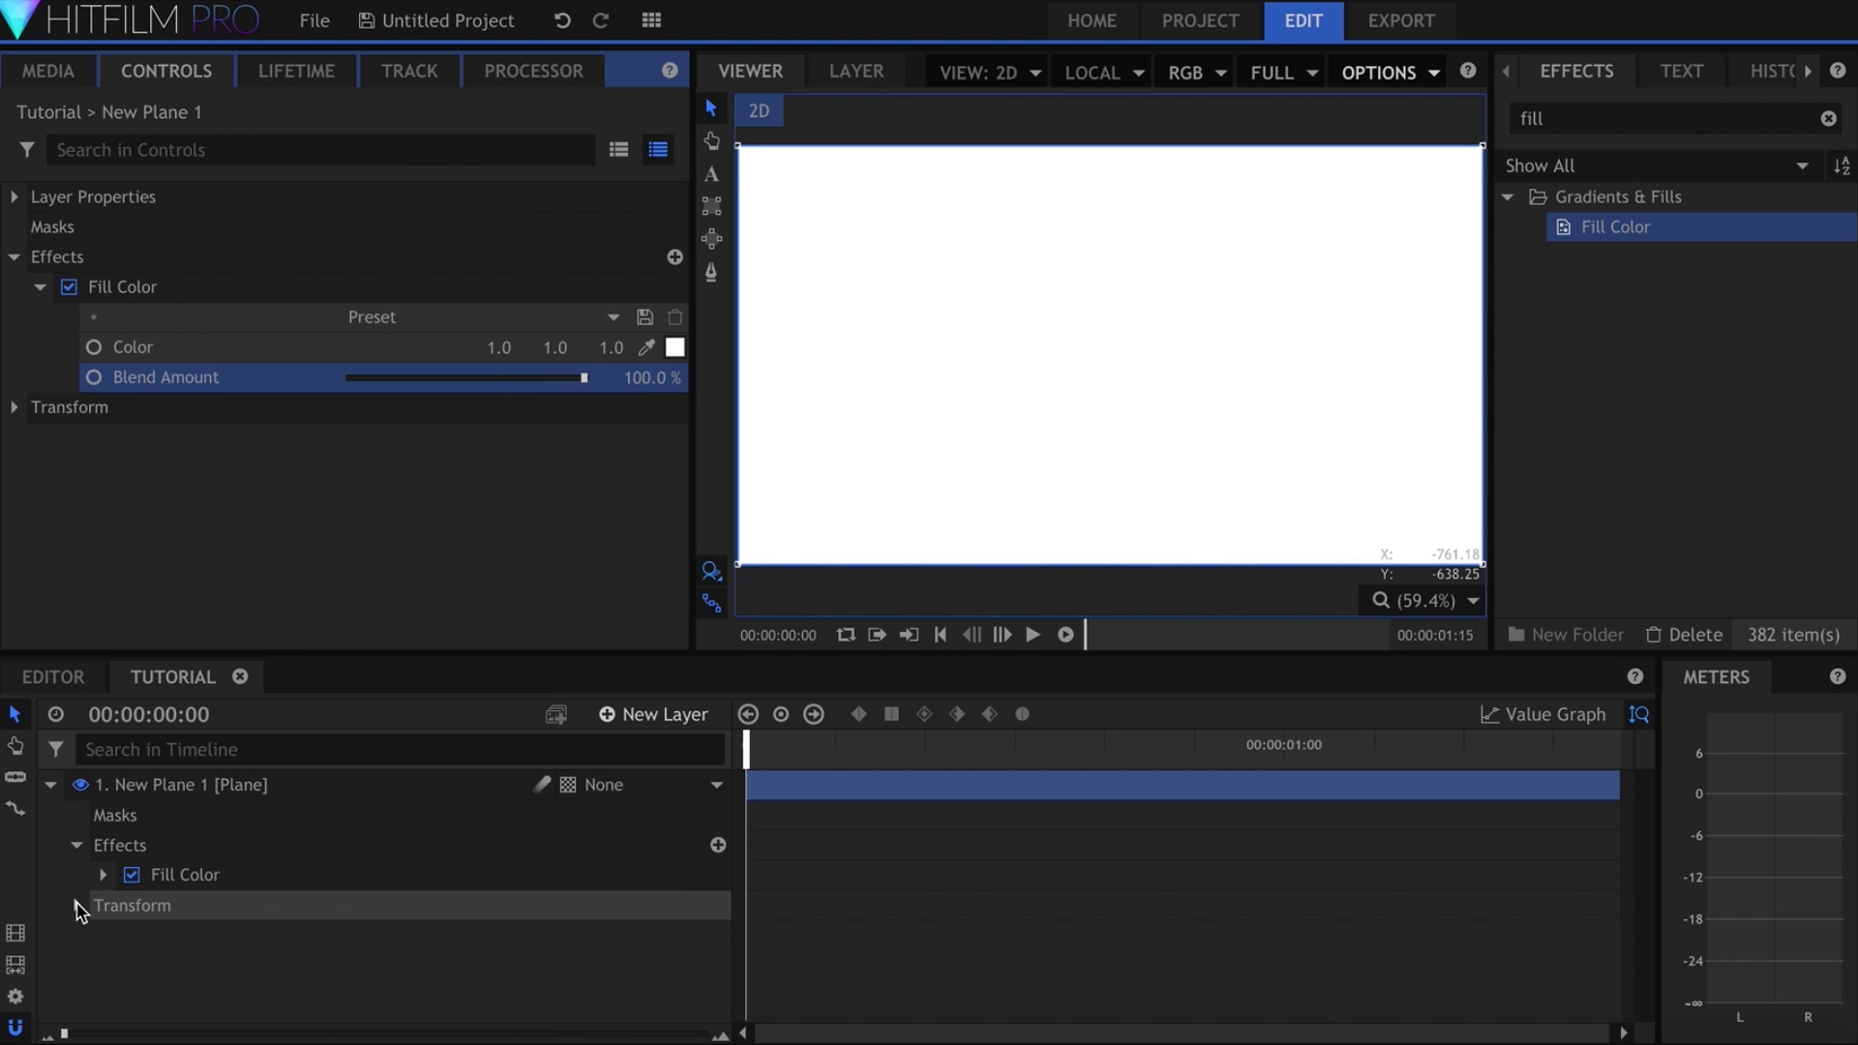
Set the plane's Position X to -1920 and keyframe it at frame 0
left_click(77, 905)
scroll(85, 914, "down", 1)
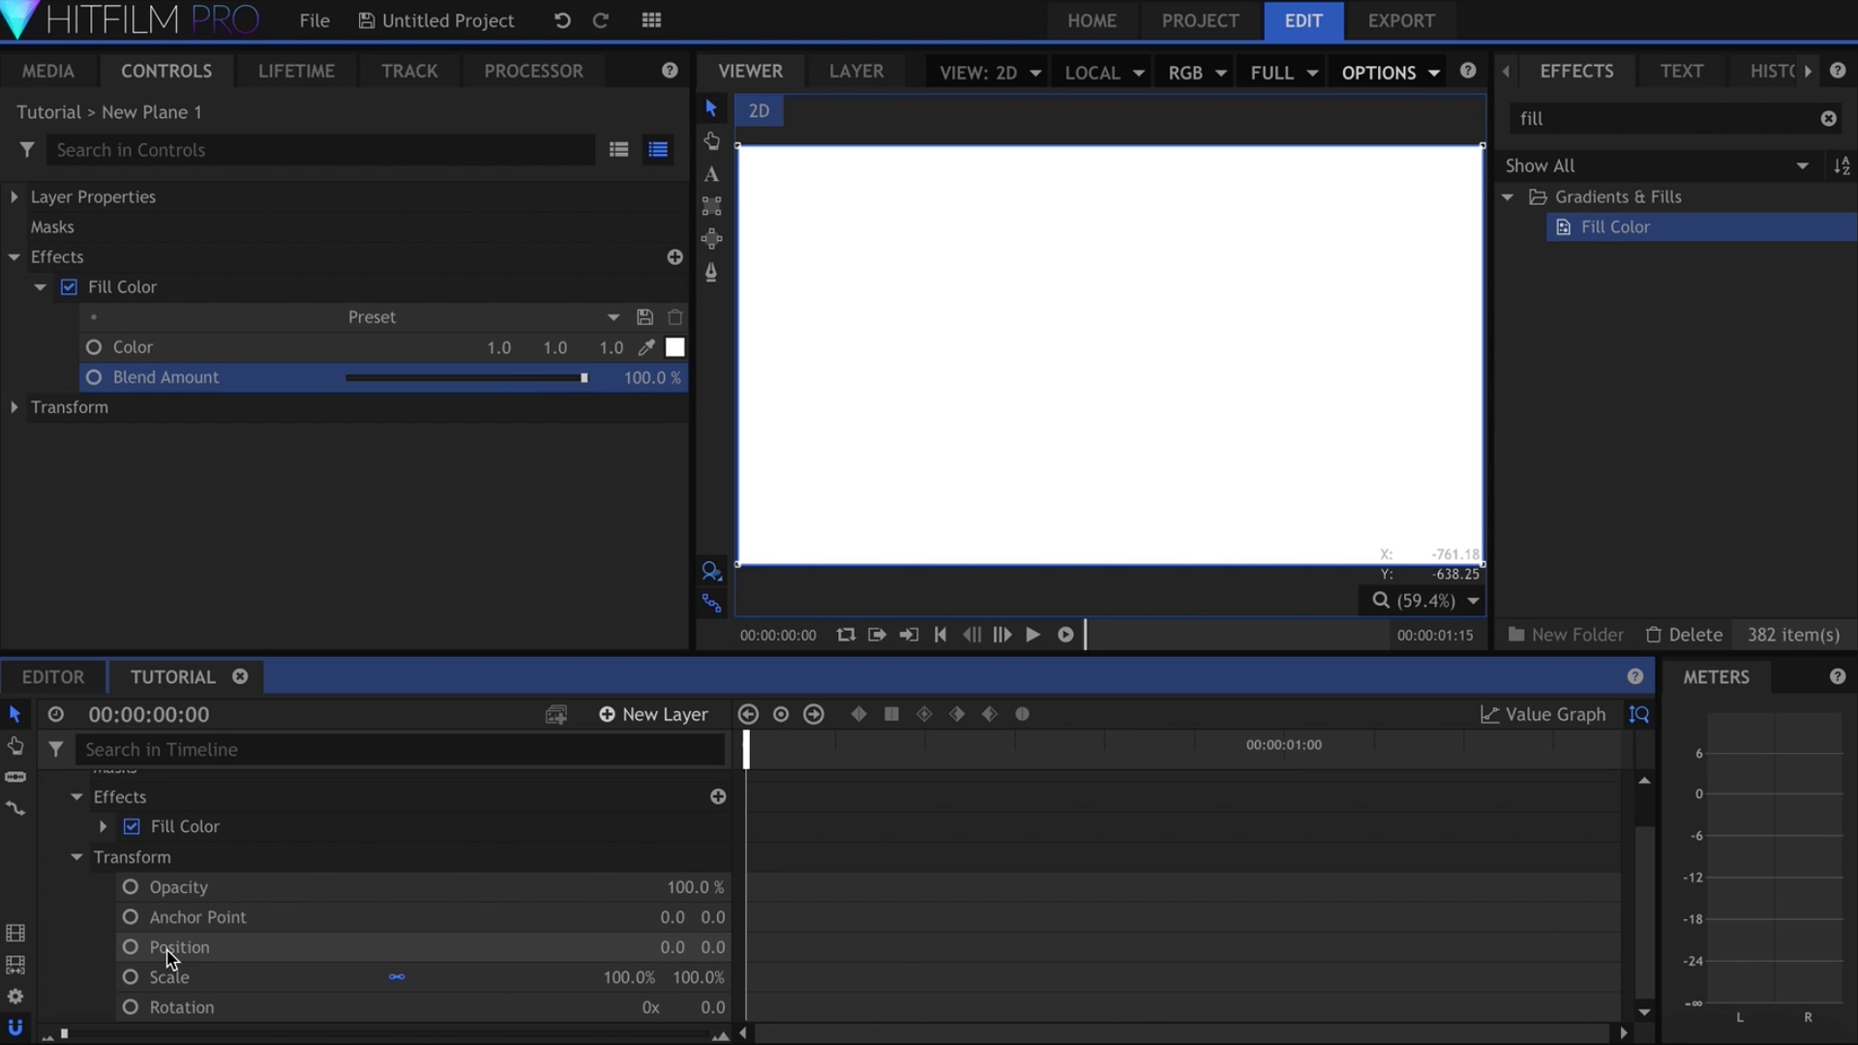
left_click(661, 946)
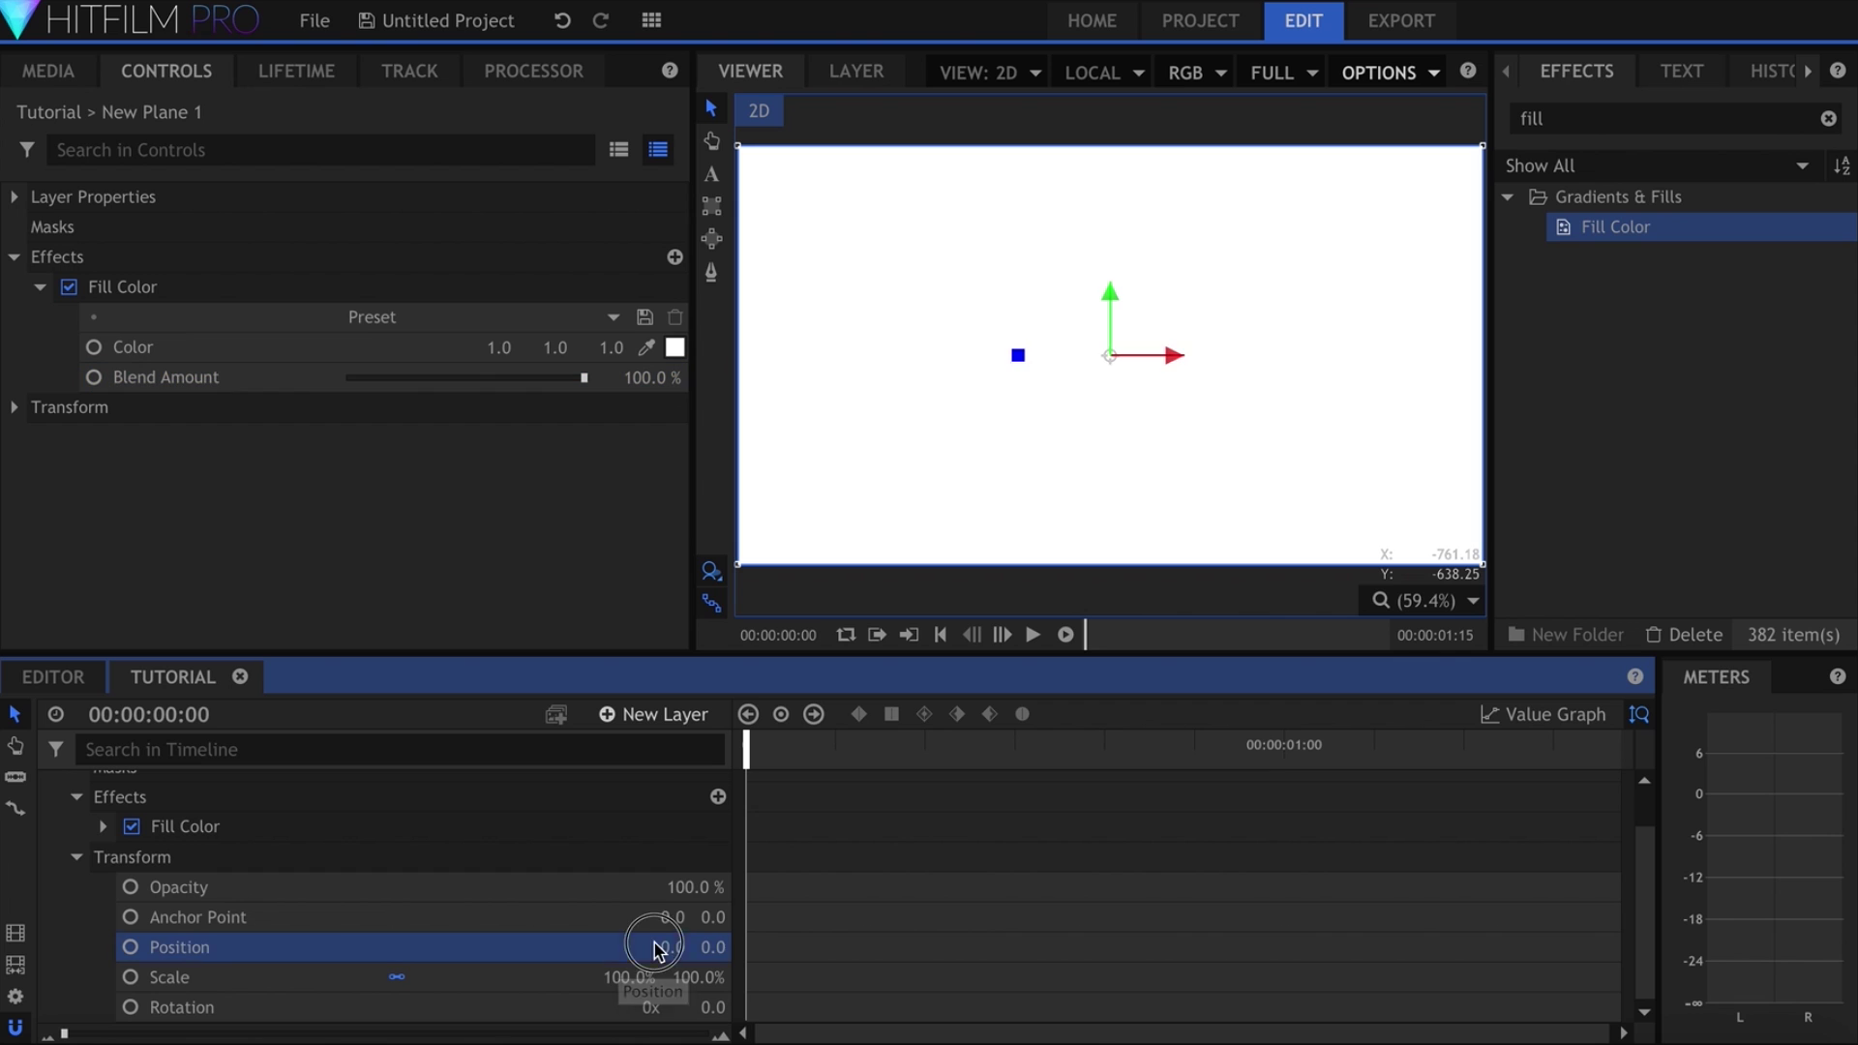
double_click(660, 947)
type("920")
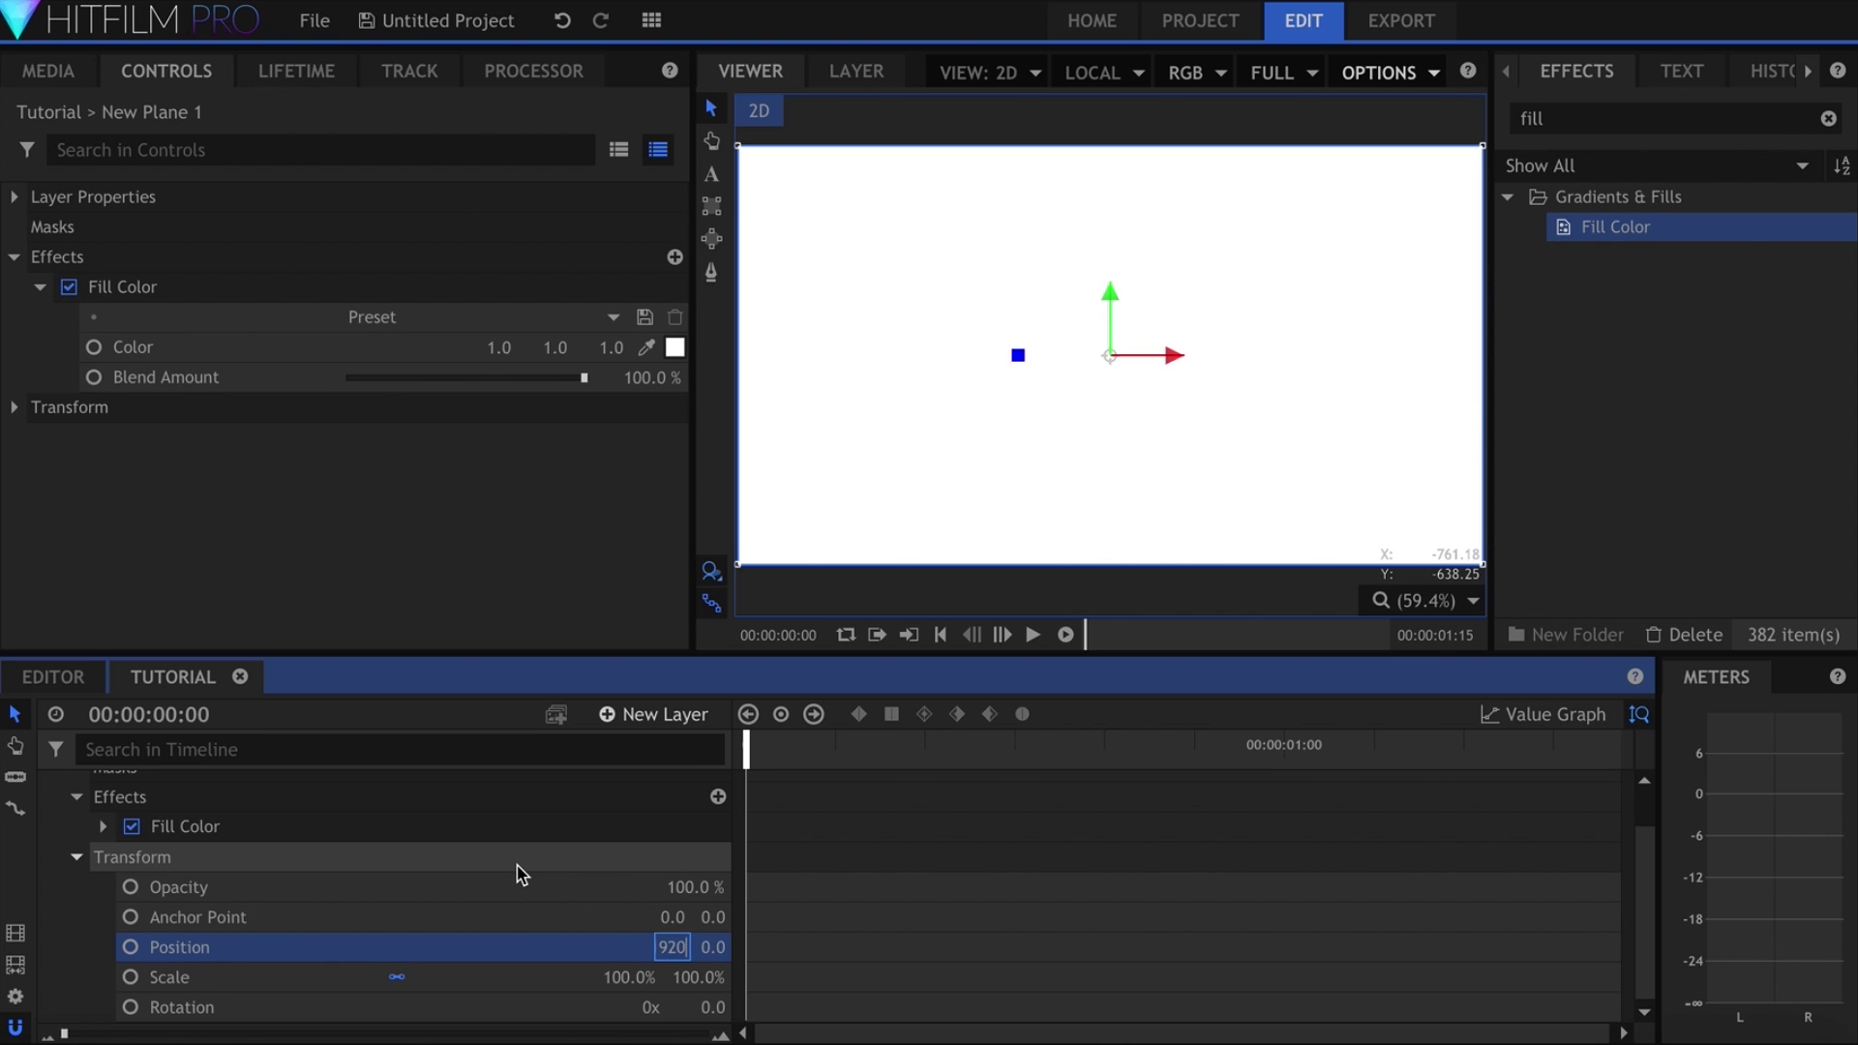
key("Return")
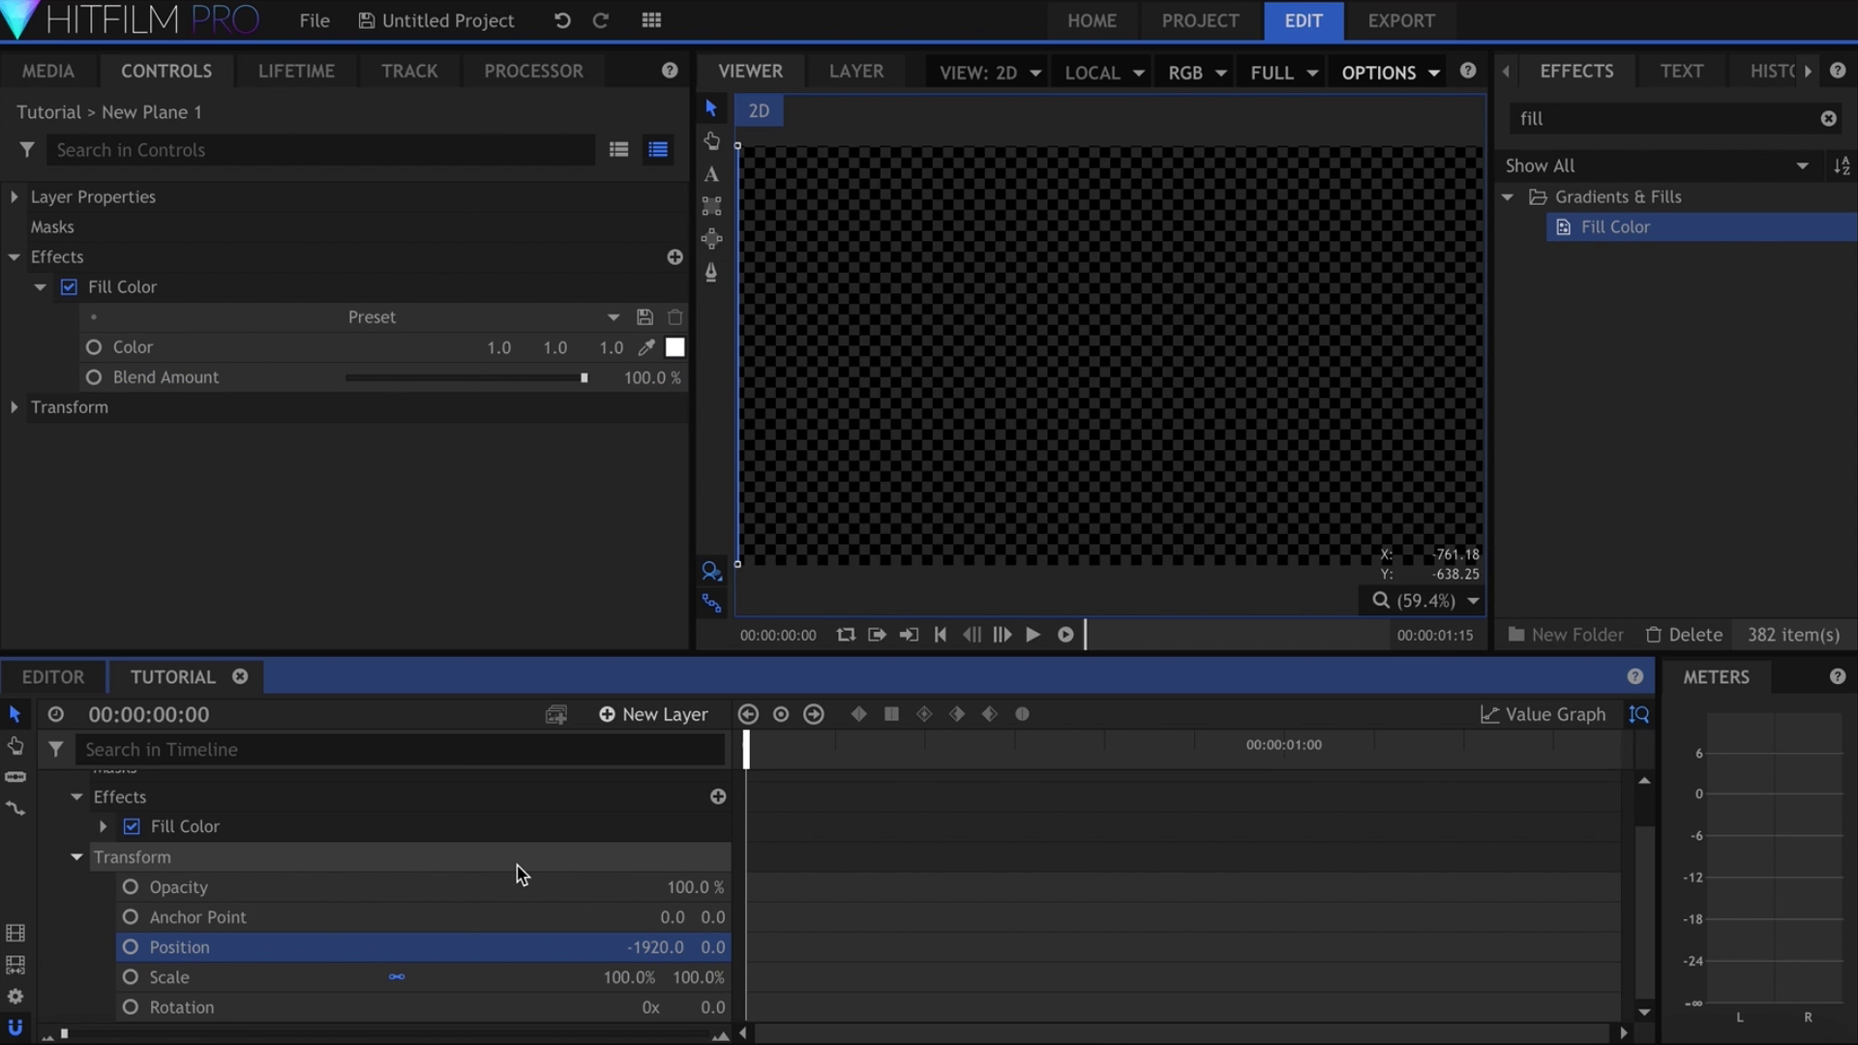
left_click(132, 948)
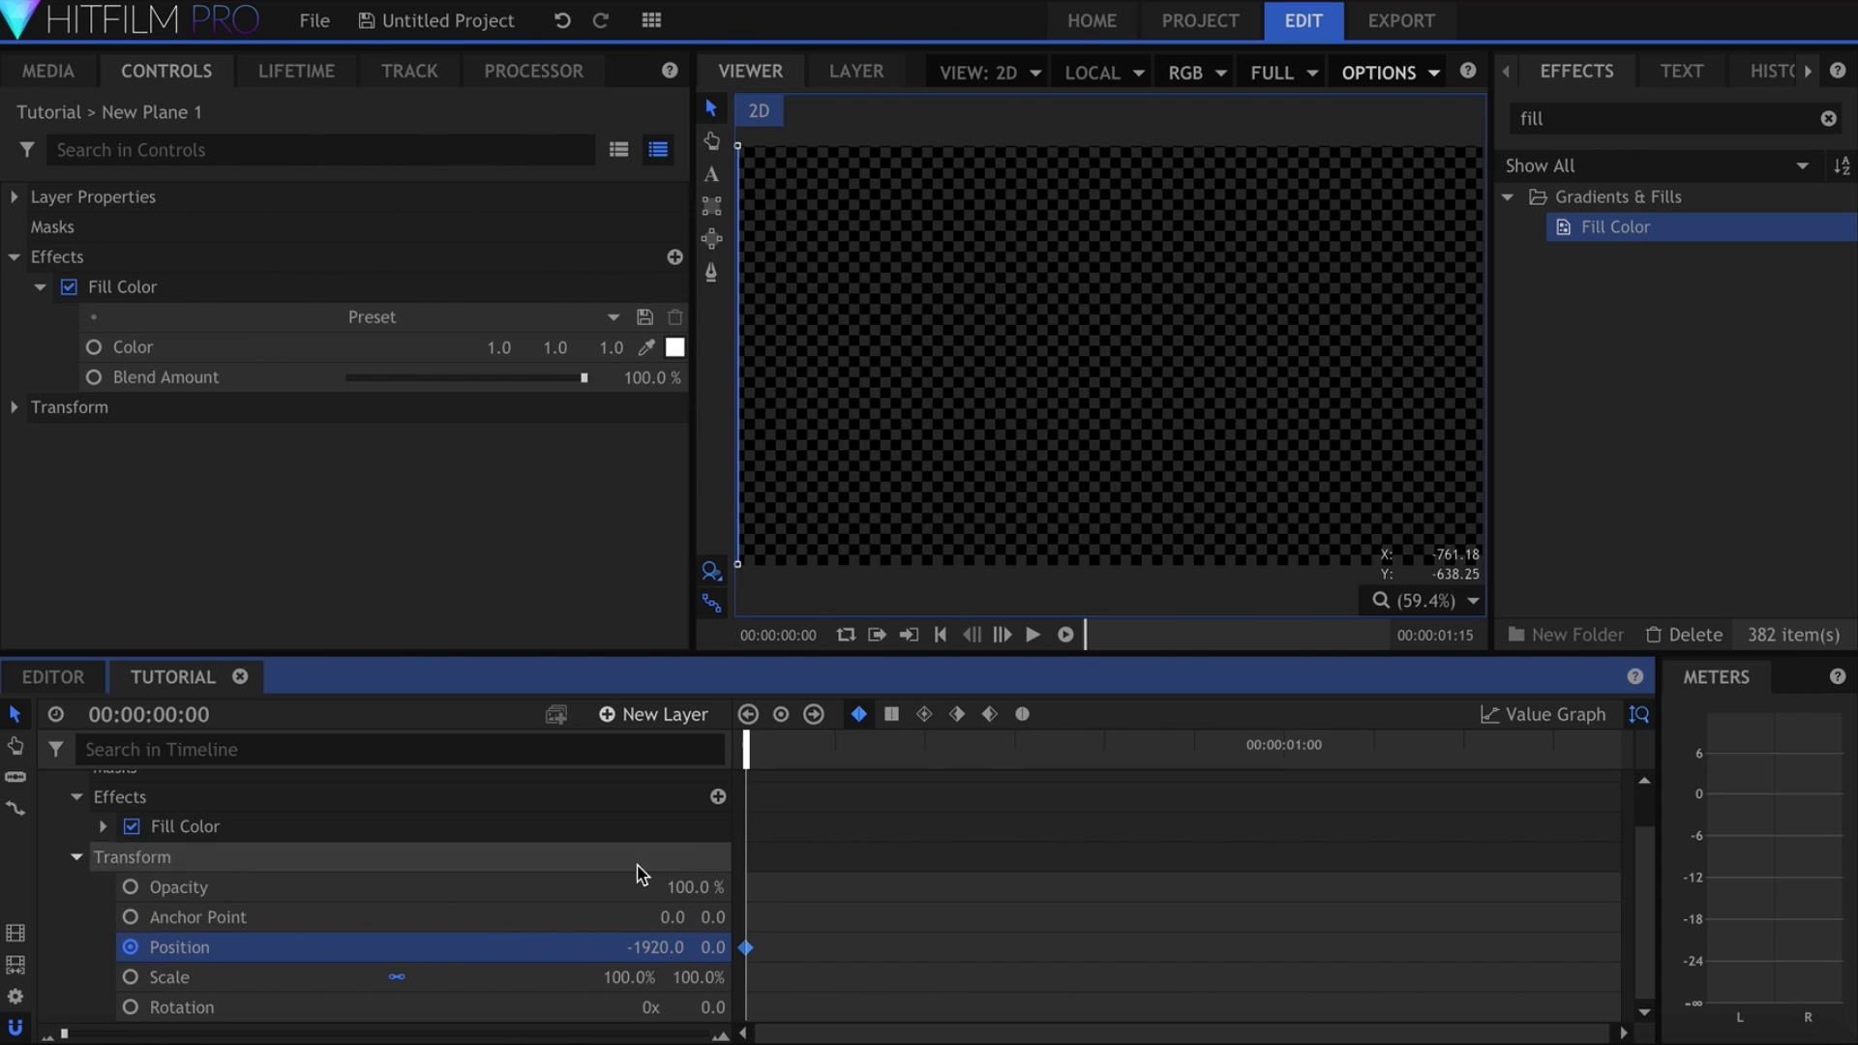
Keyframe Position X at 0 on frame 15 and make both keyframes Smooth
left_click_drag(987, 761, 1075, 770)
type("0")
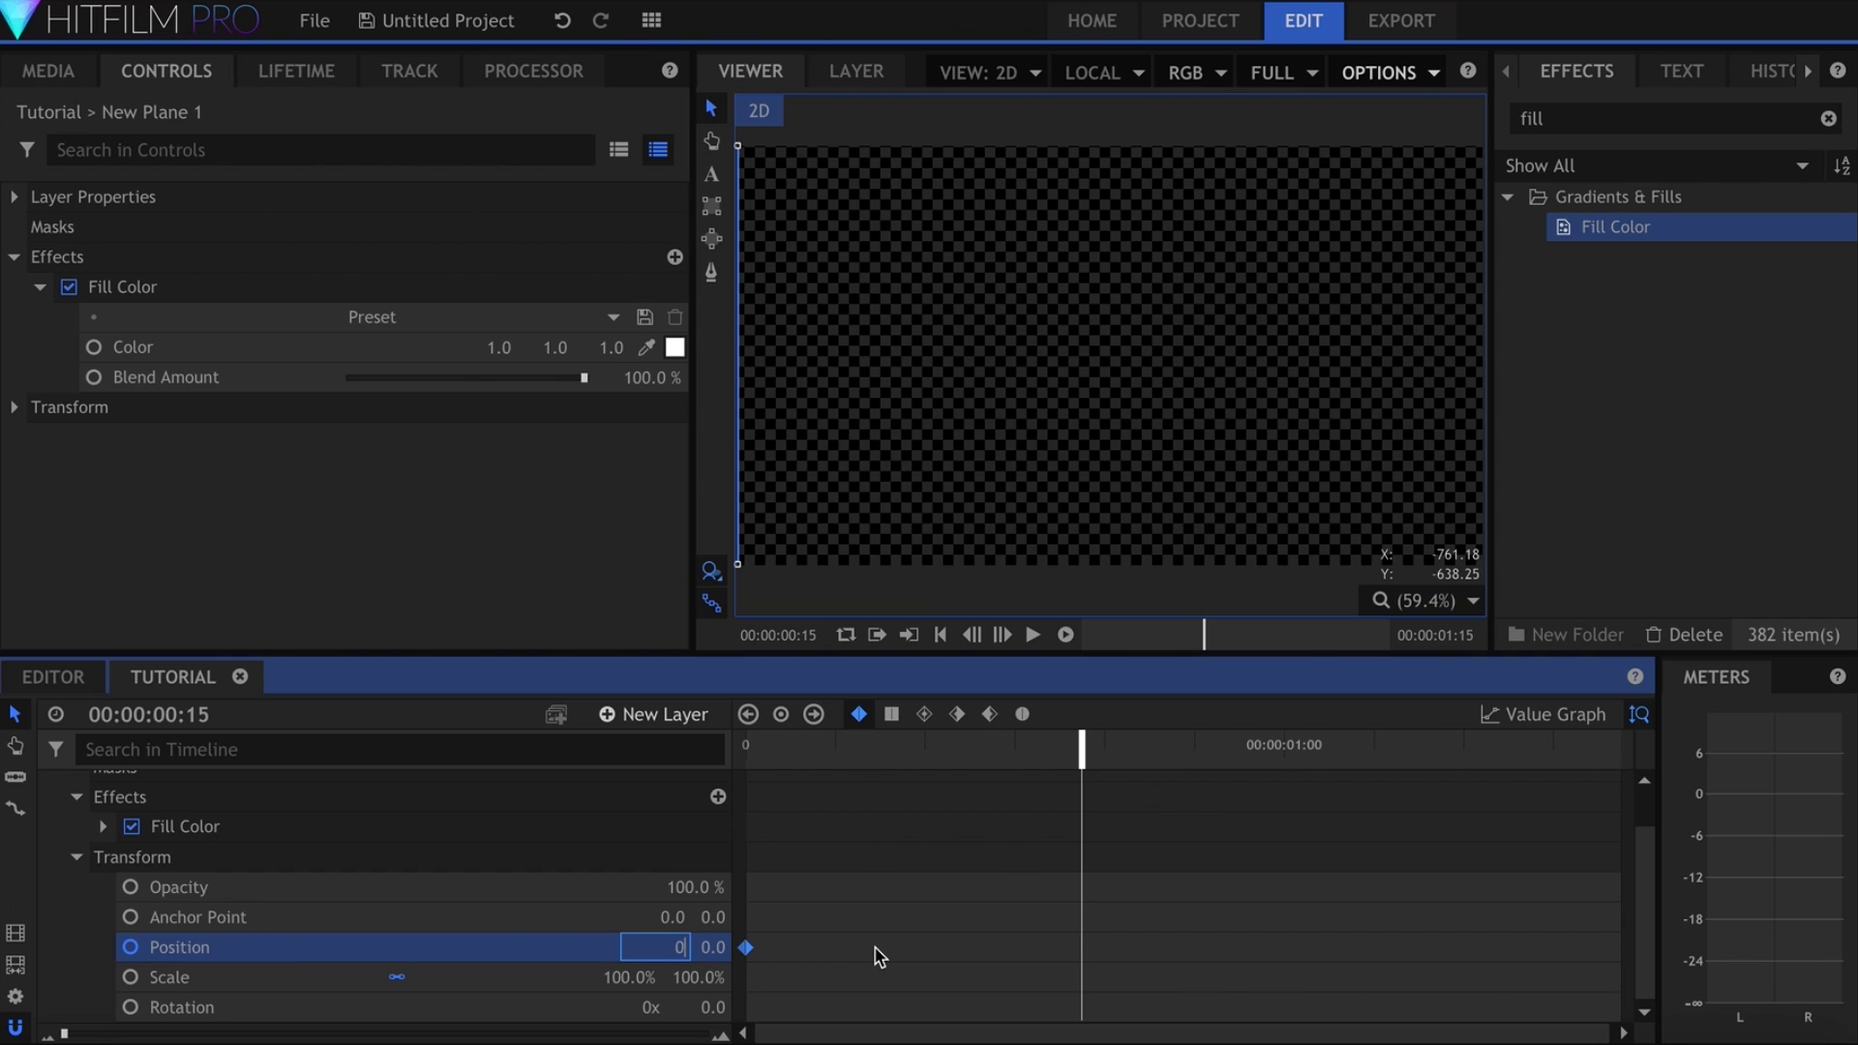
key("Return")
left_click(908, 911)
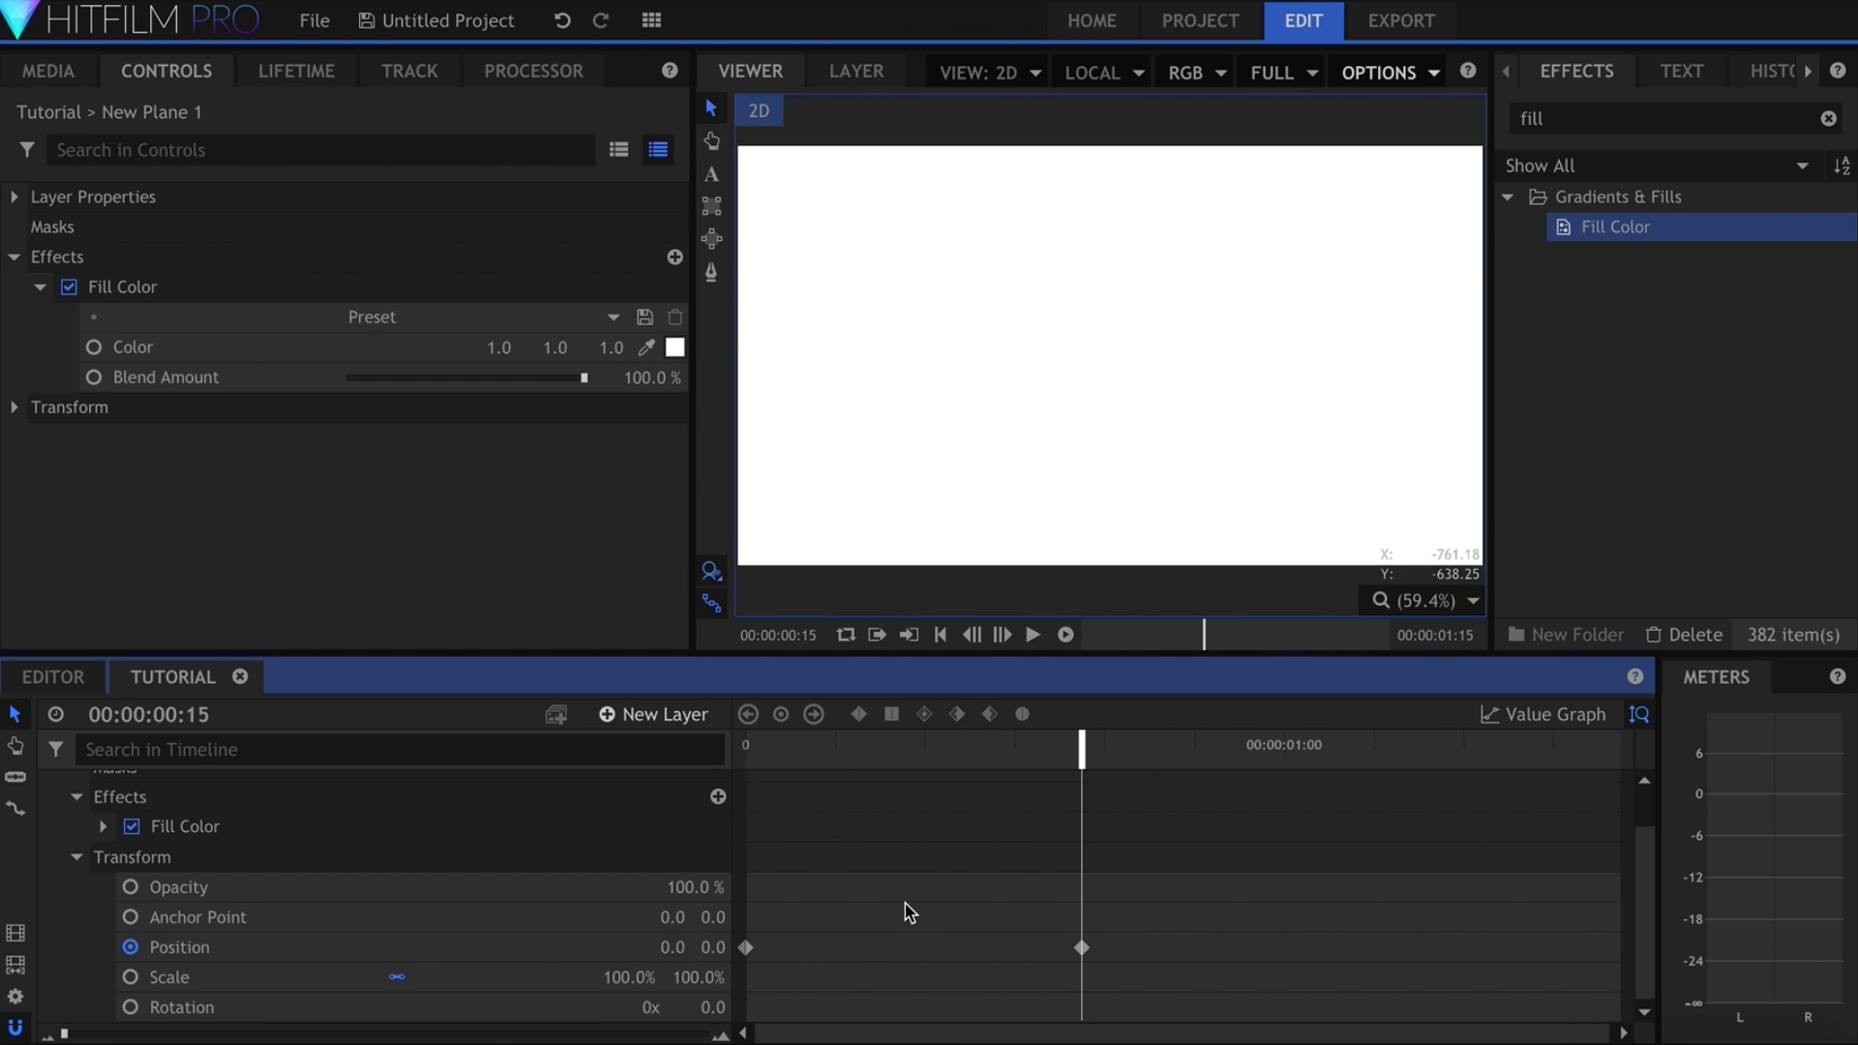
left_click(1062, 952)
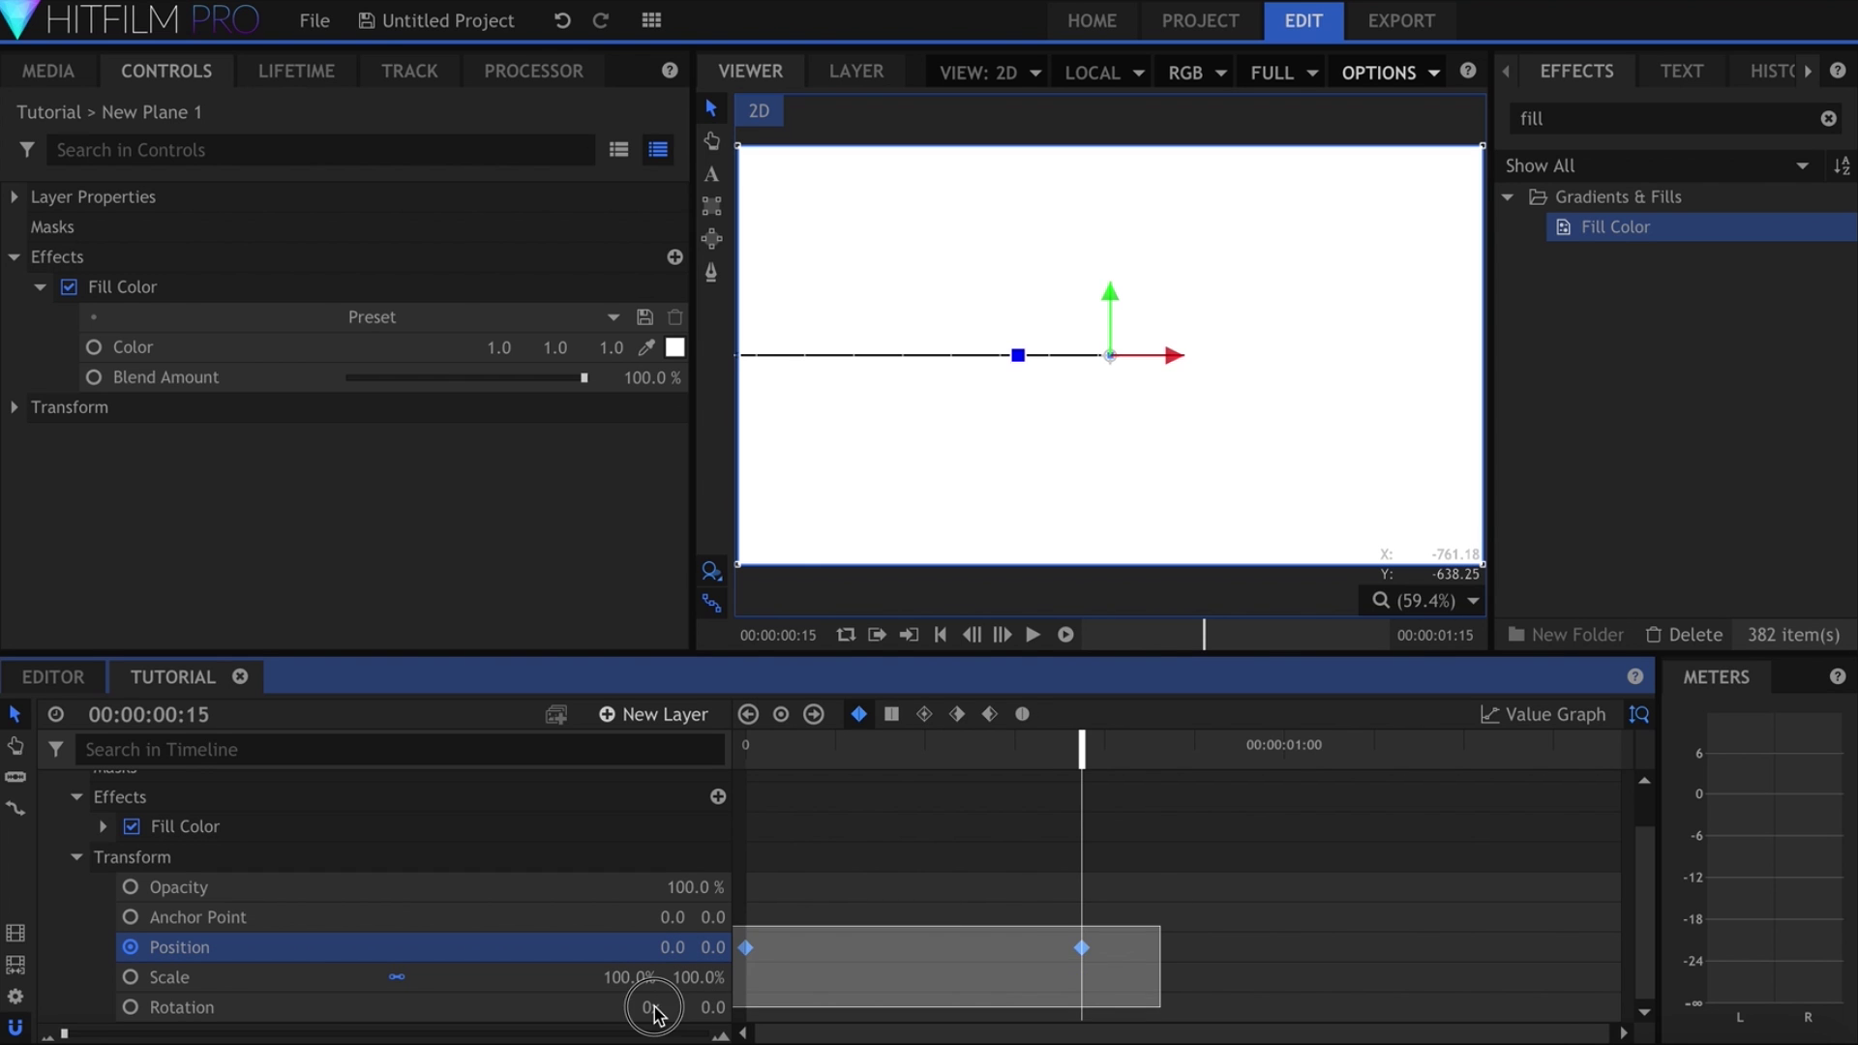
left_click(924, 715)
left_click(1013, 873)
key("Home")
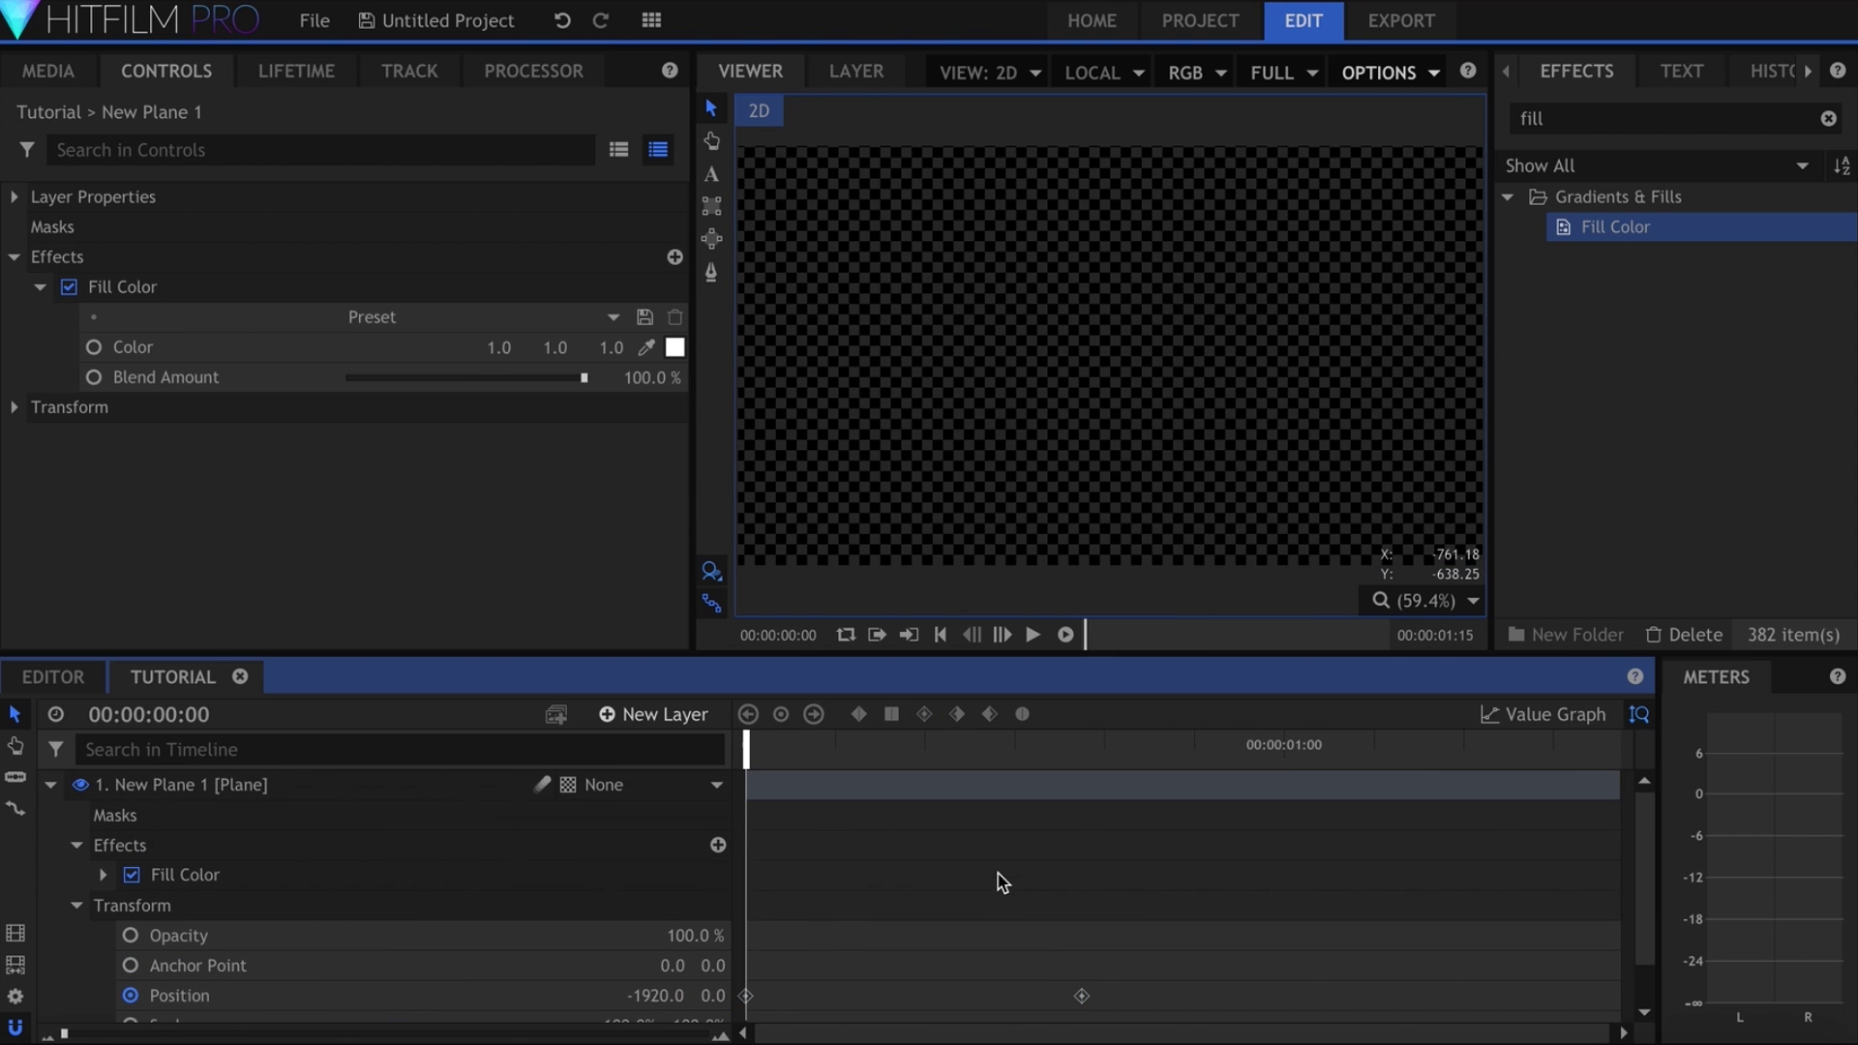
left_click(51, 784)
Duplicate the white plane and give the copy a blue fill colour
left_click(175, 790)
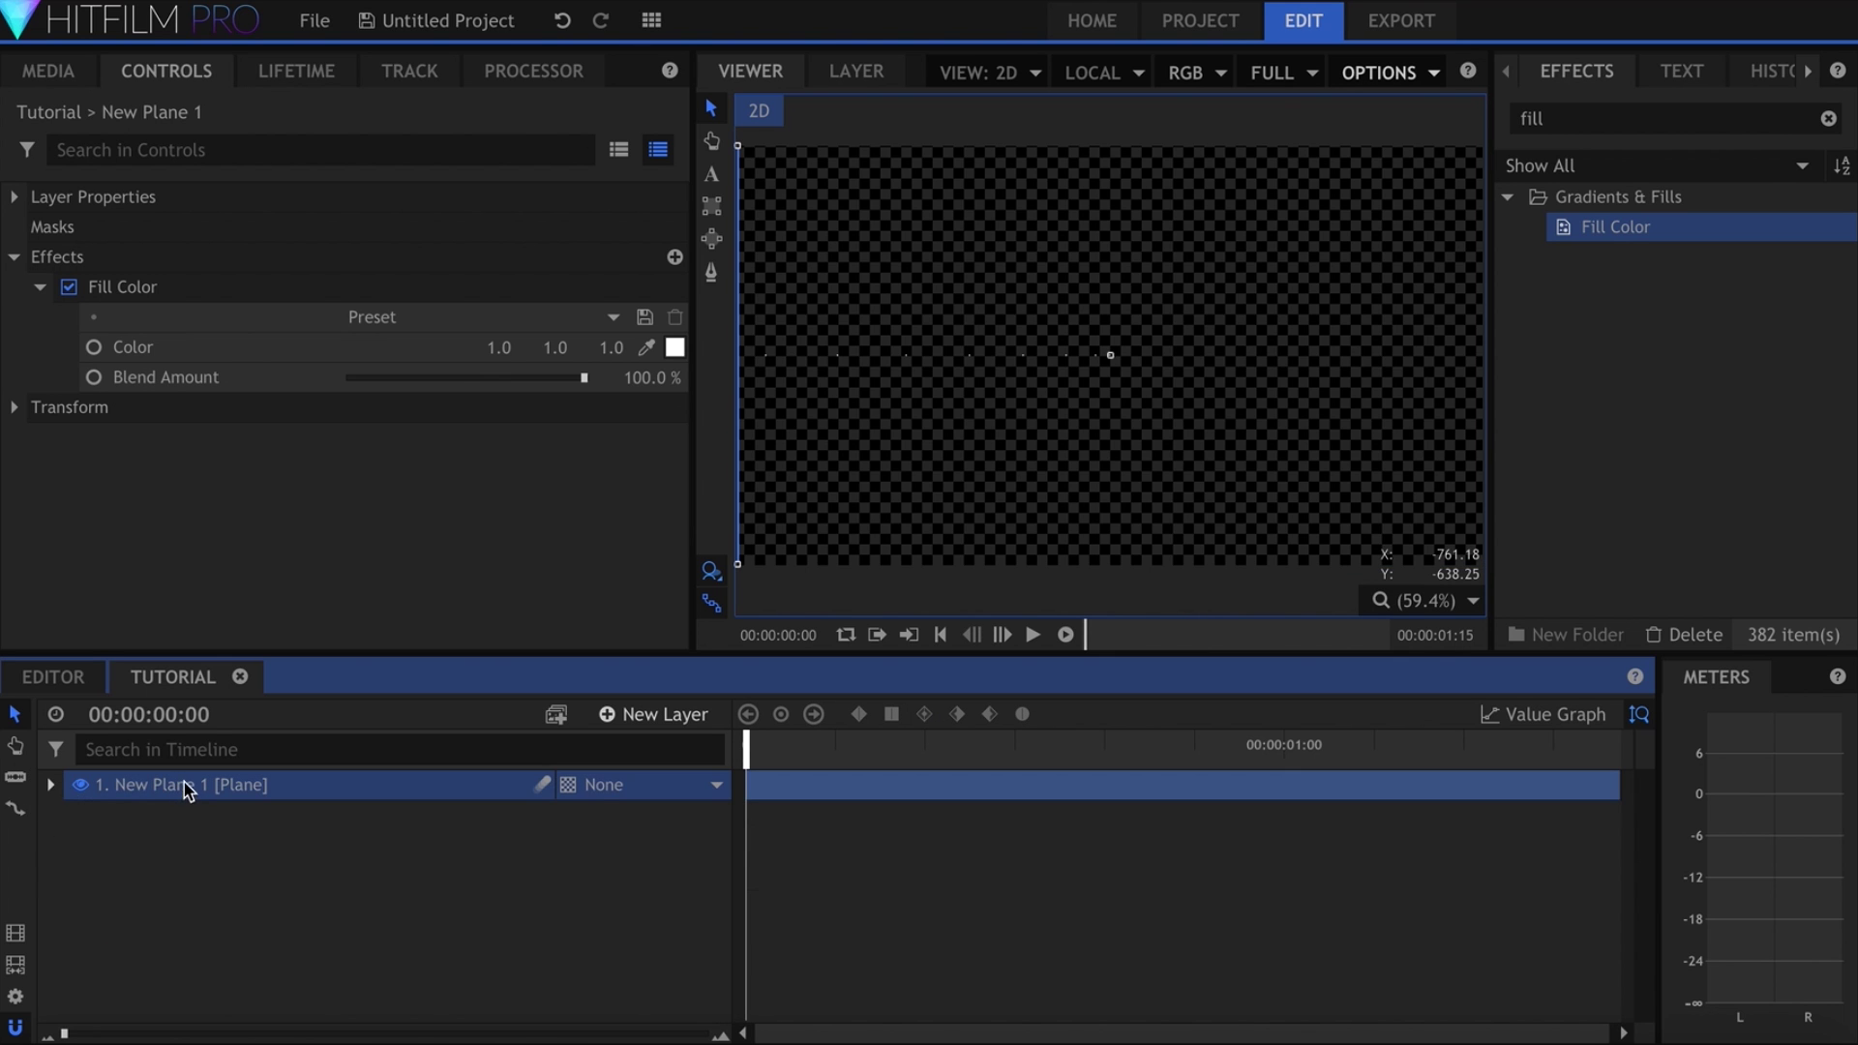
key("ctrl+d")
left_click(197, 786)
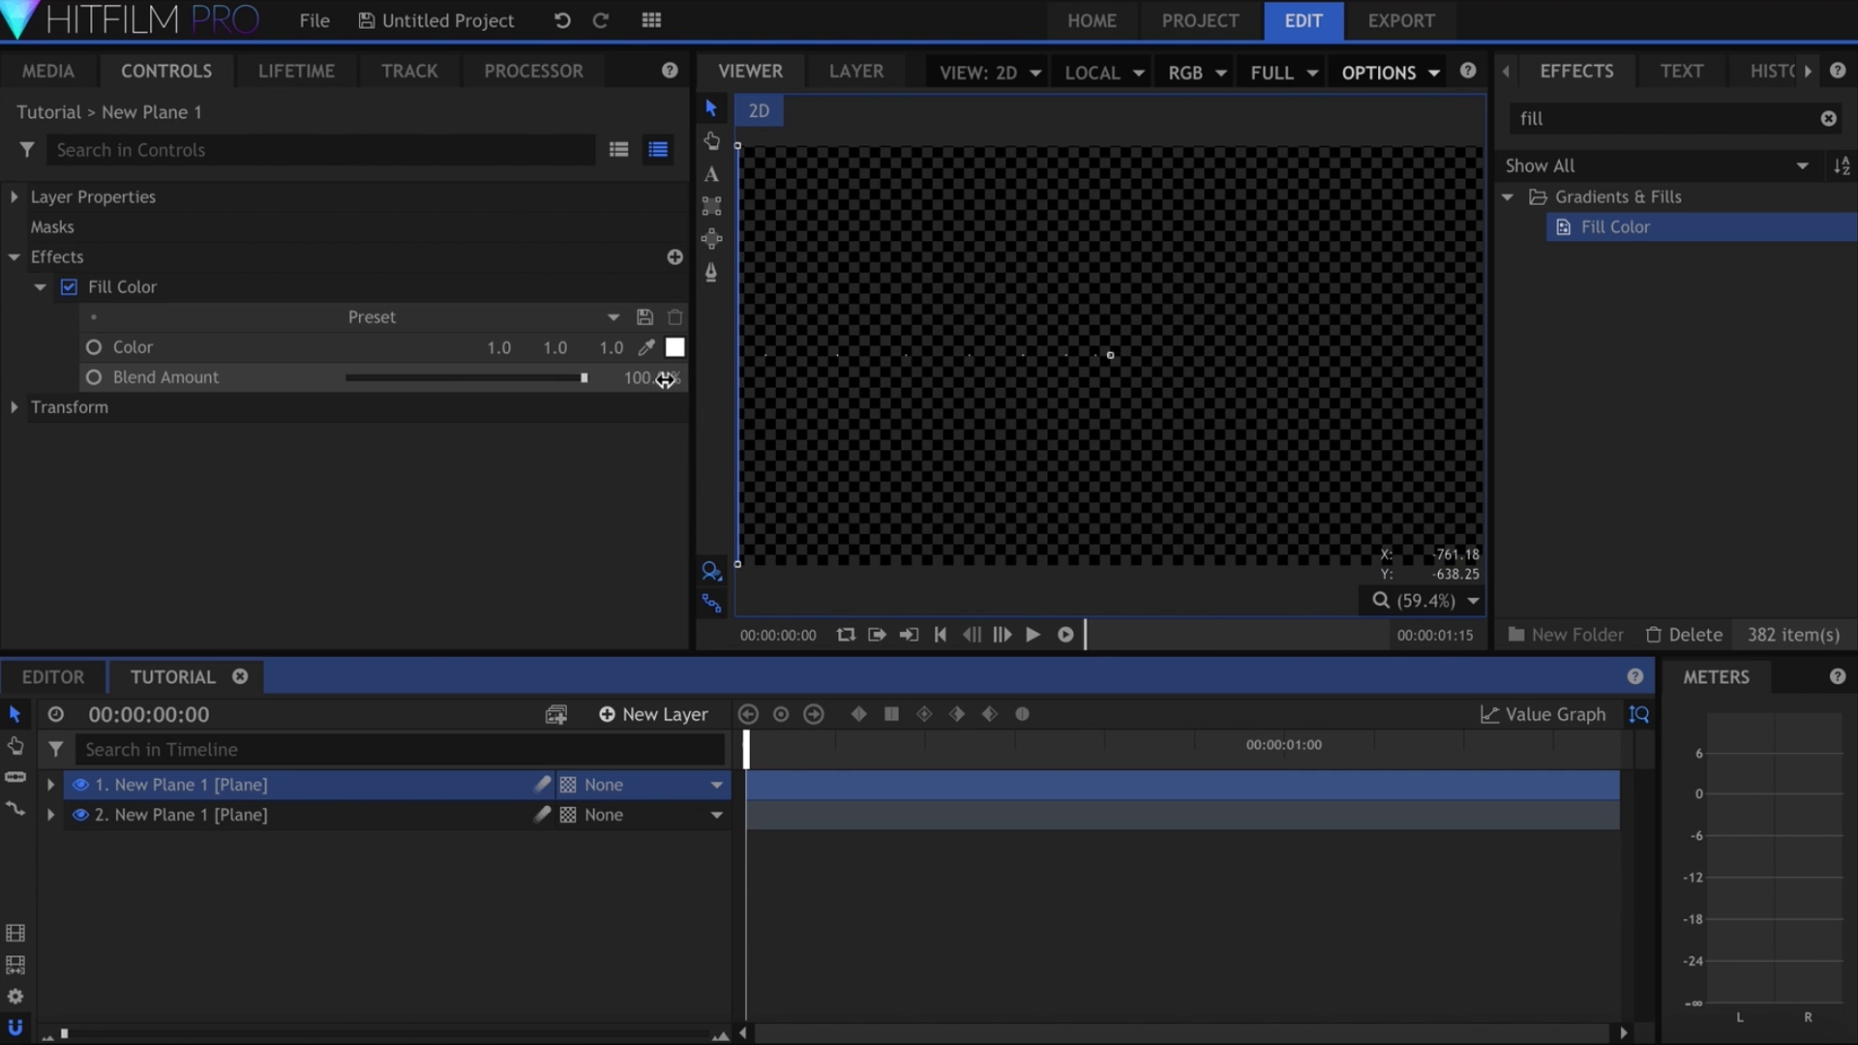
left_click(673, 347)
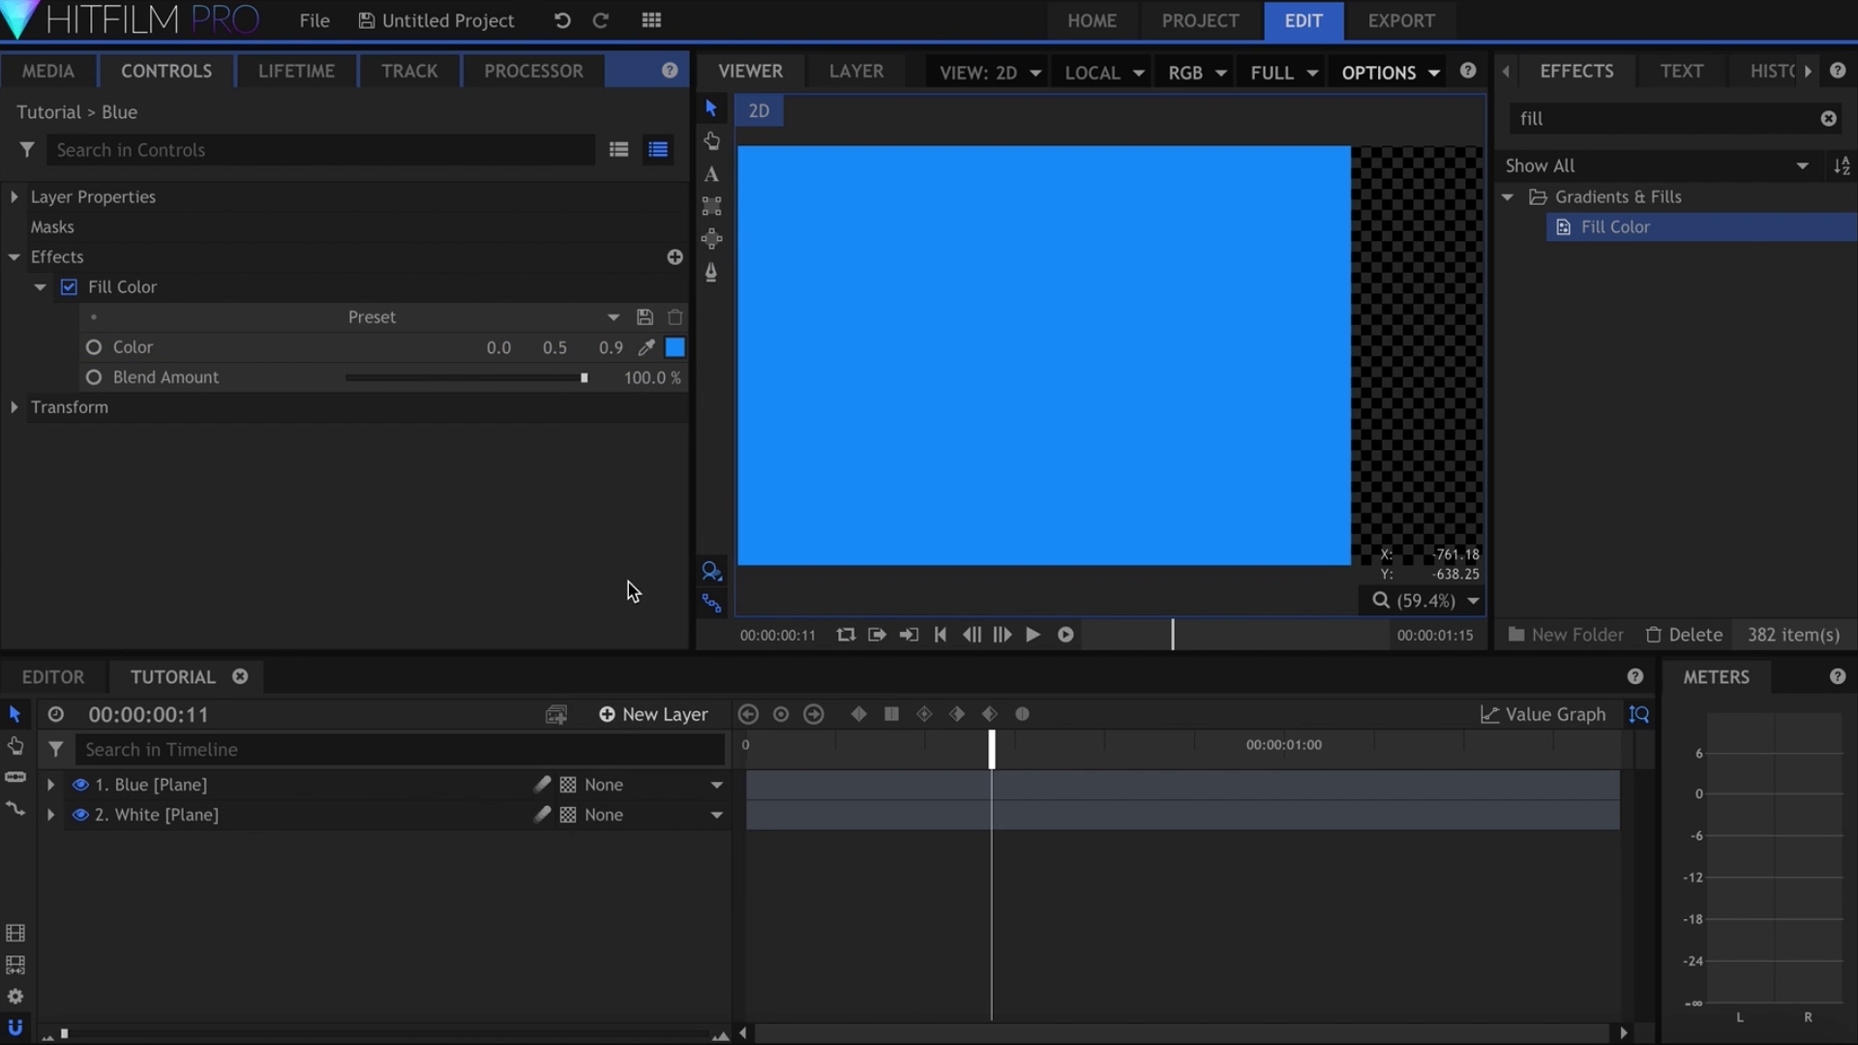
Push the Blue plane's second position keyframe later in time
left_click(50, 784)
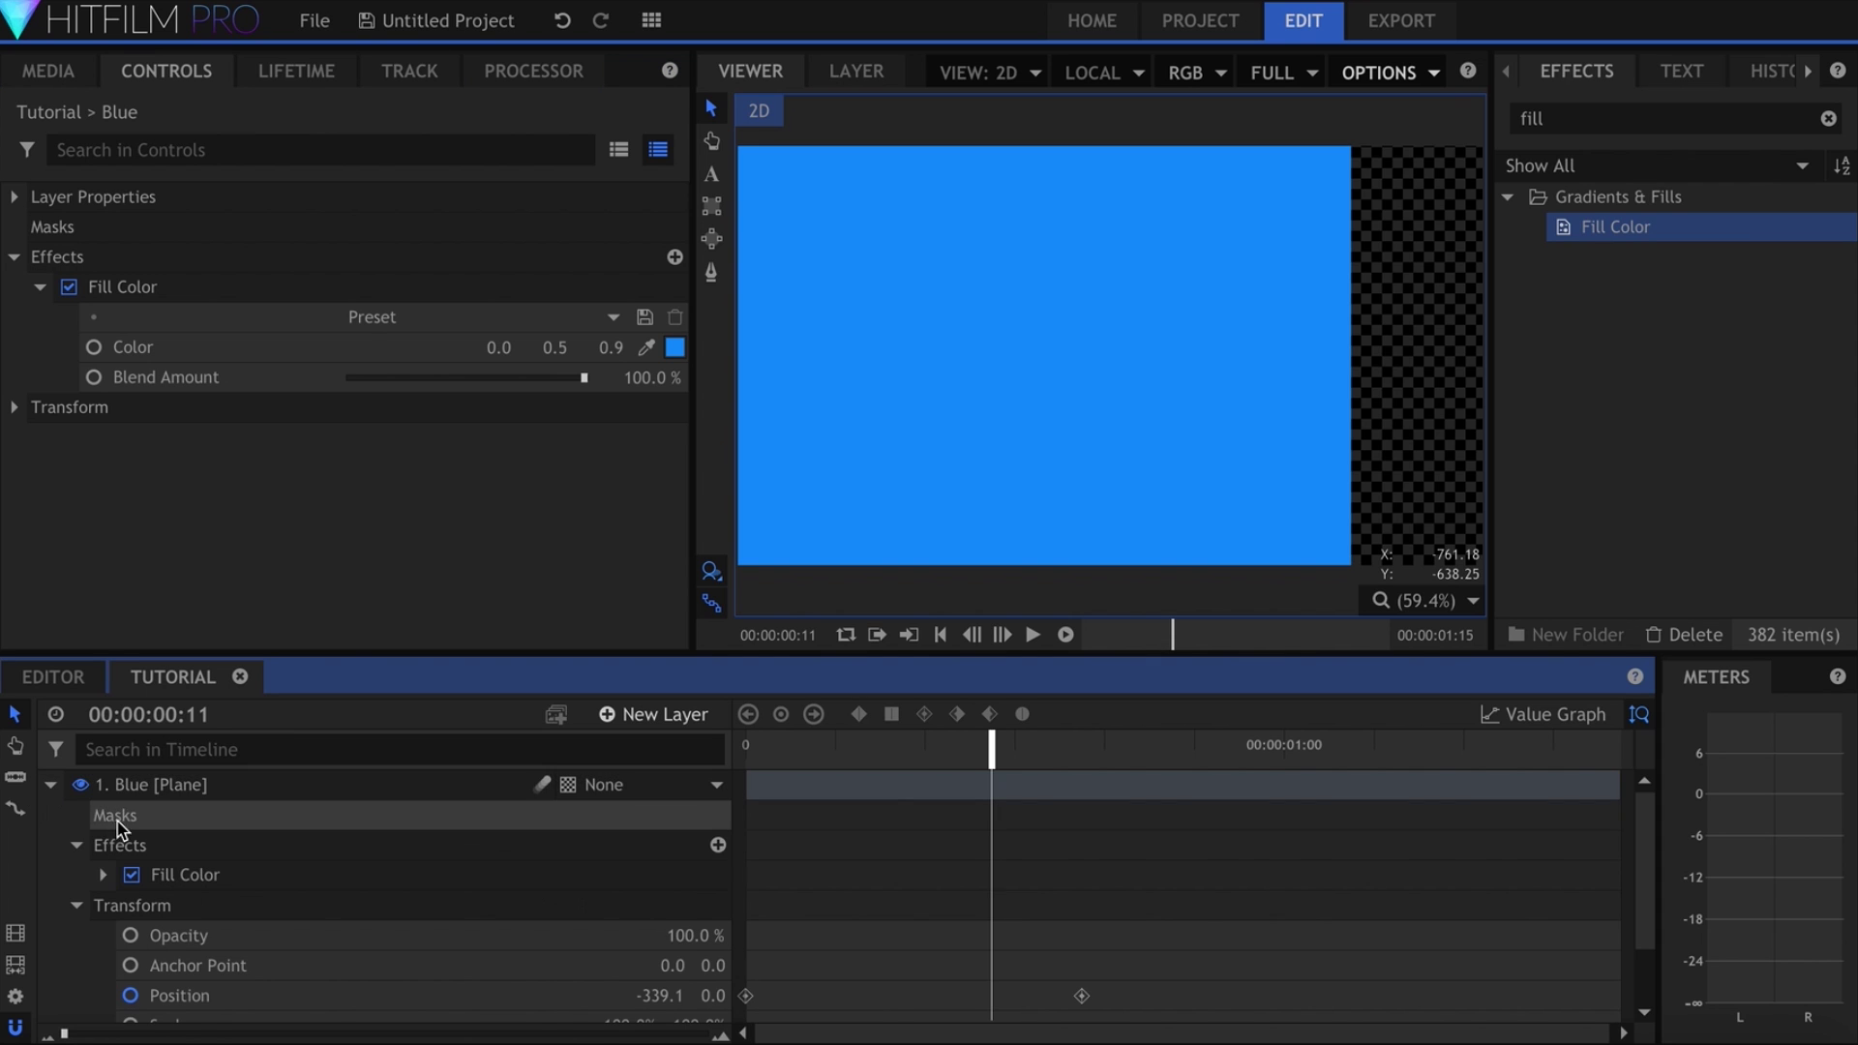
scroll(470, 871, "down", 3)
left_click(996, 919)
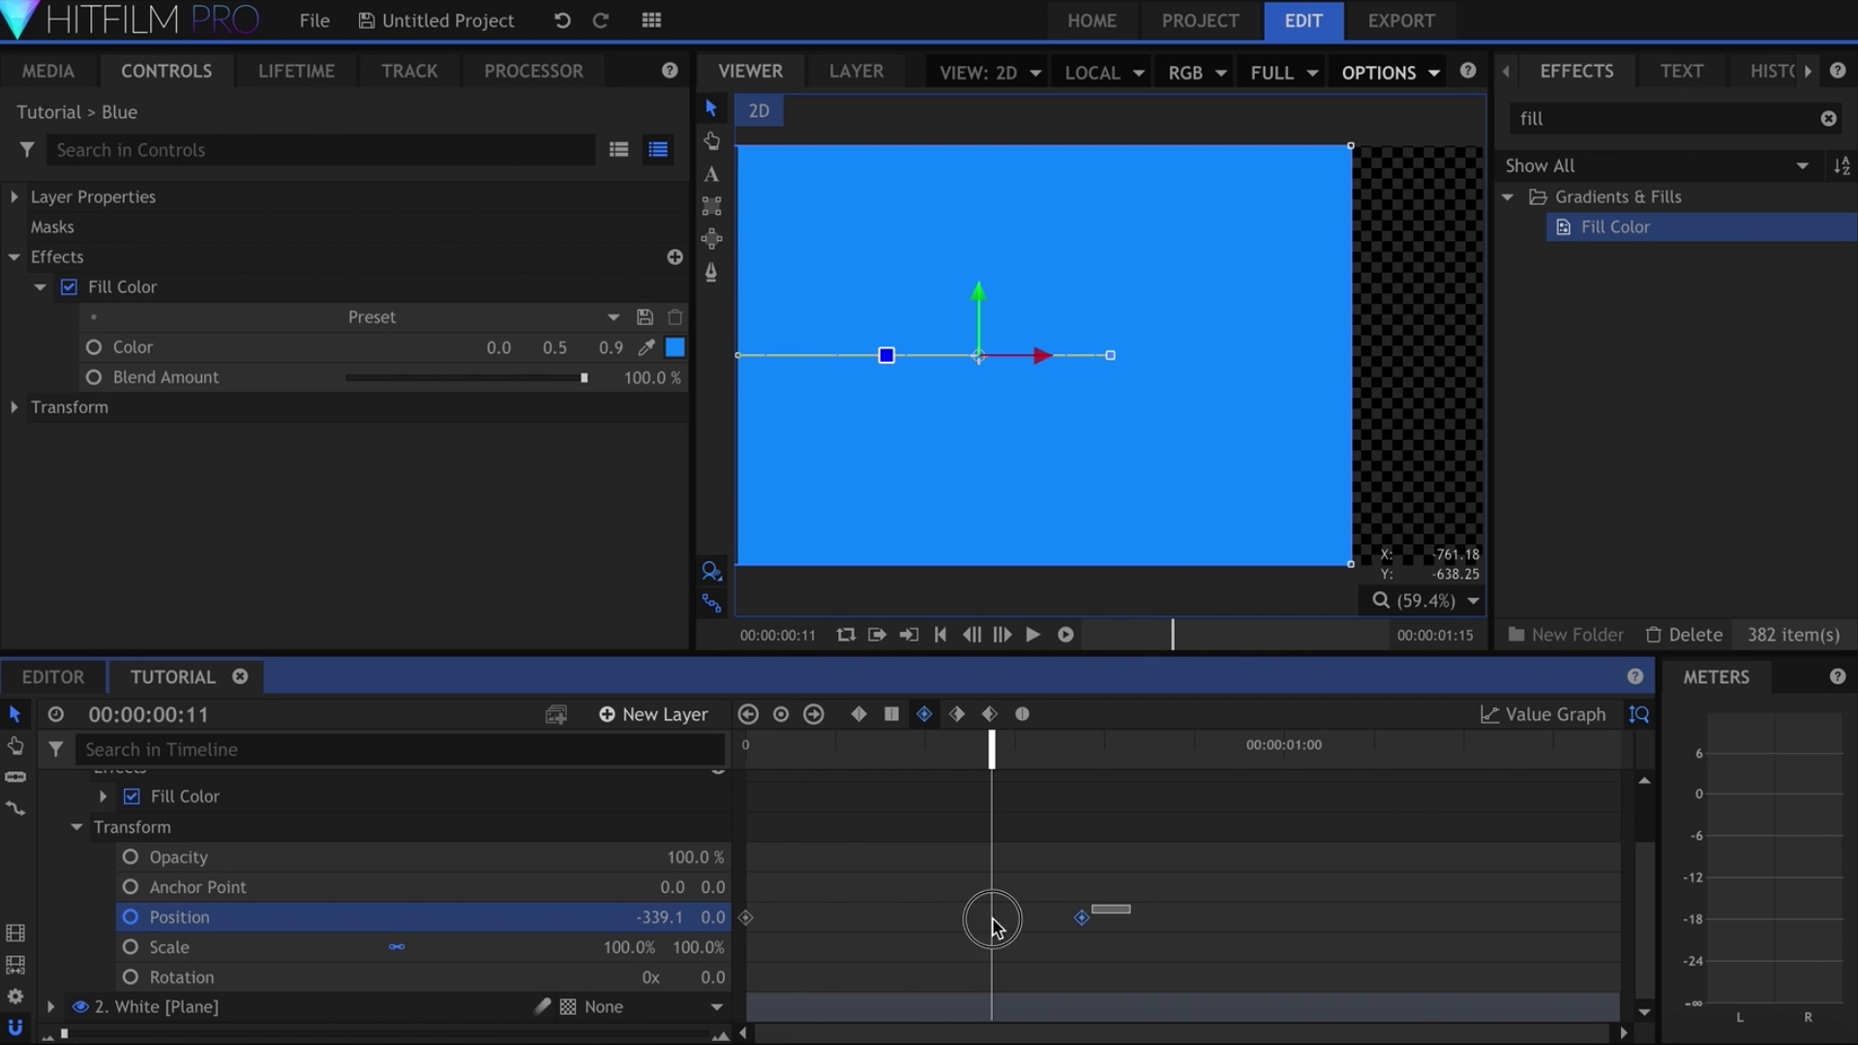
mouse_move(1129, 907)
left_mouse_down()
mouse_move(726, 947)
mouse_move(835, 932)
mouse_move(808, 929)
left_mouse_up()
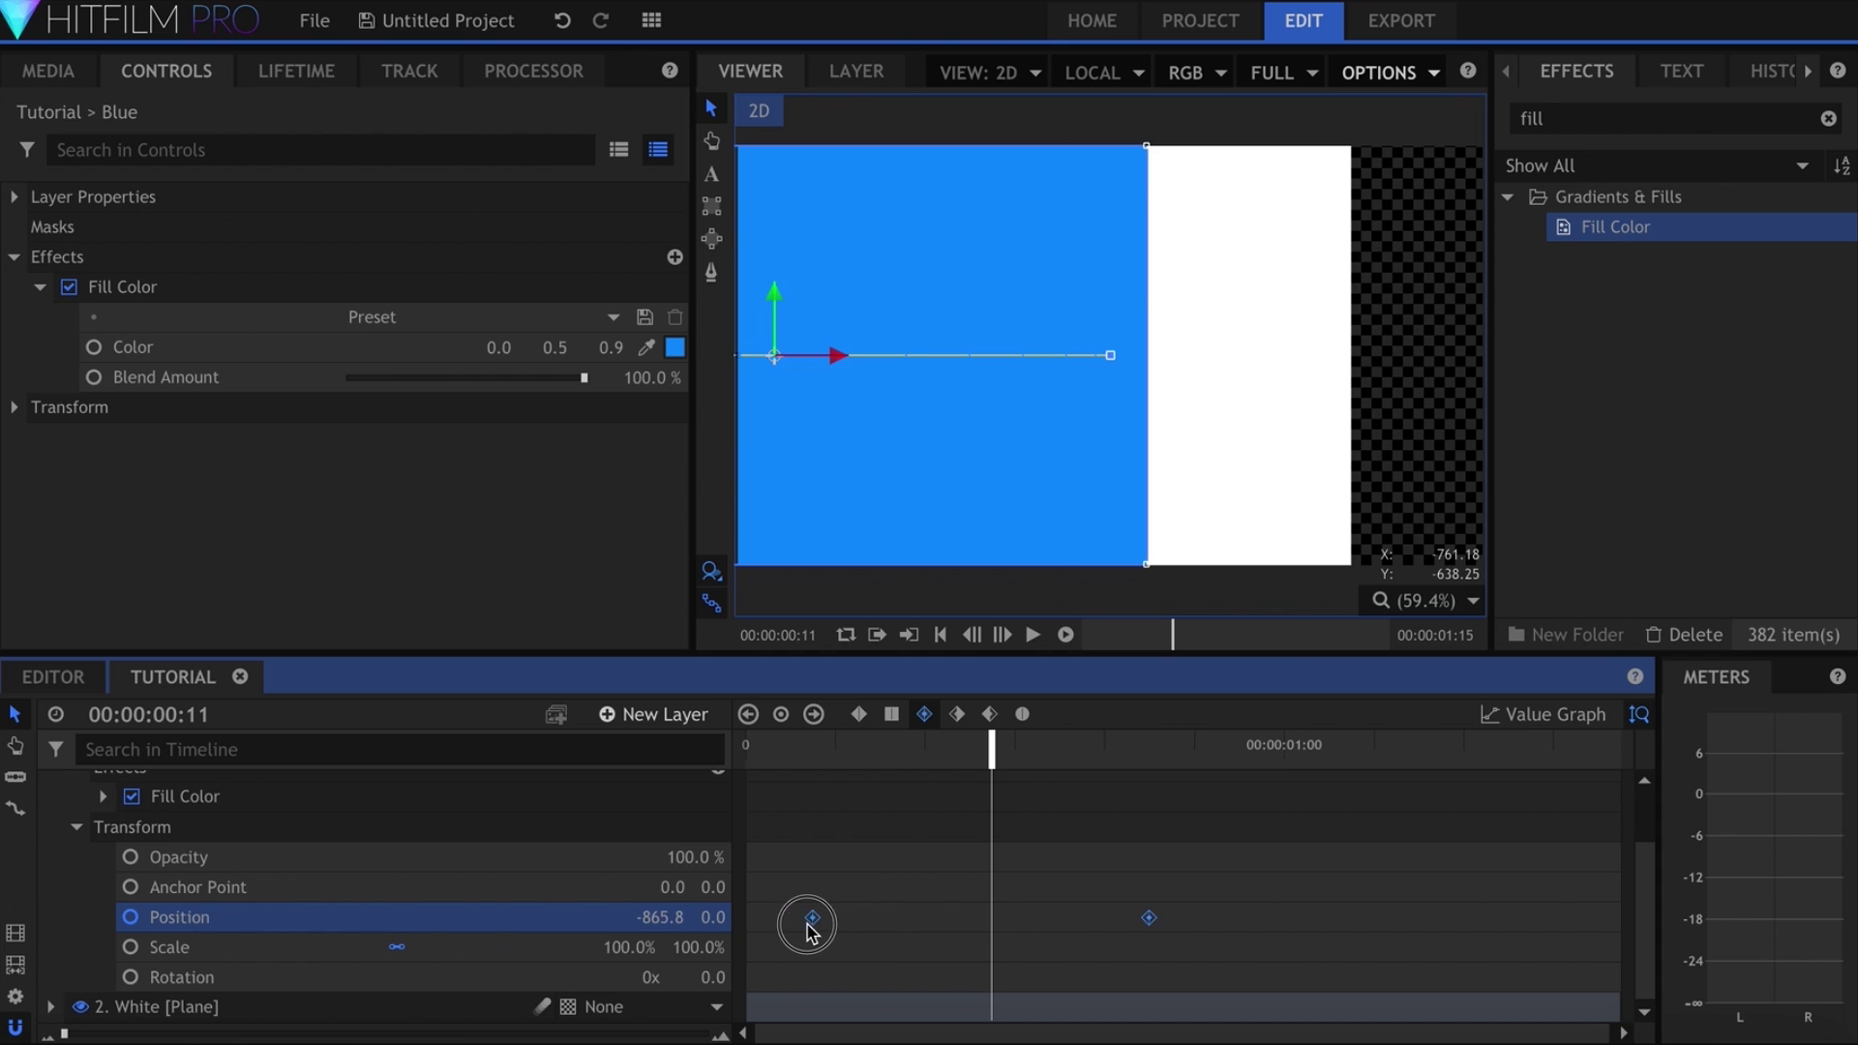
left_click(1031, 877)
left_click_drag(1129, 921, 1199, 921)
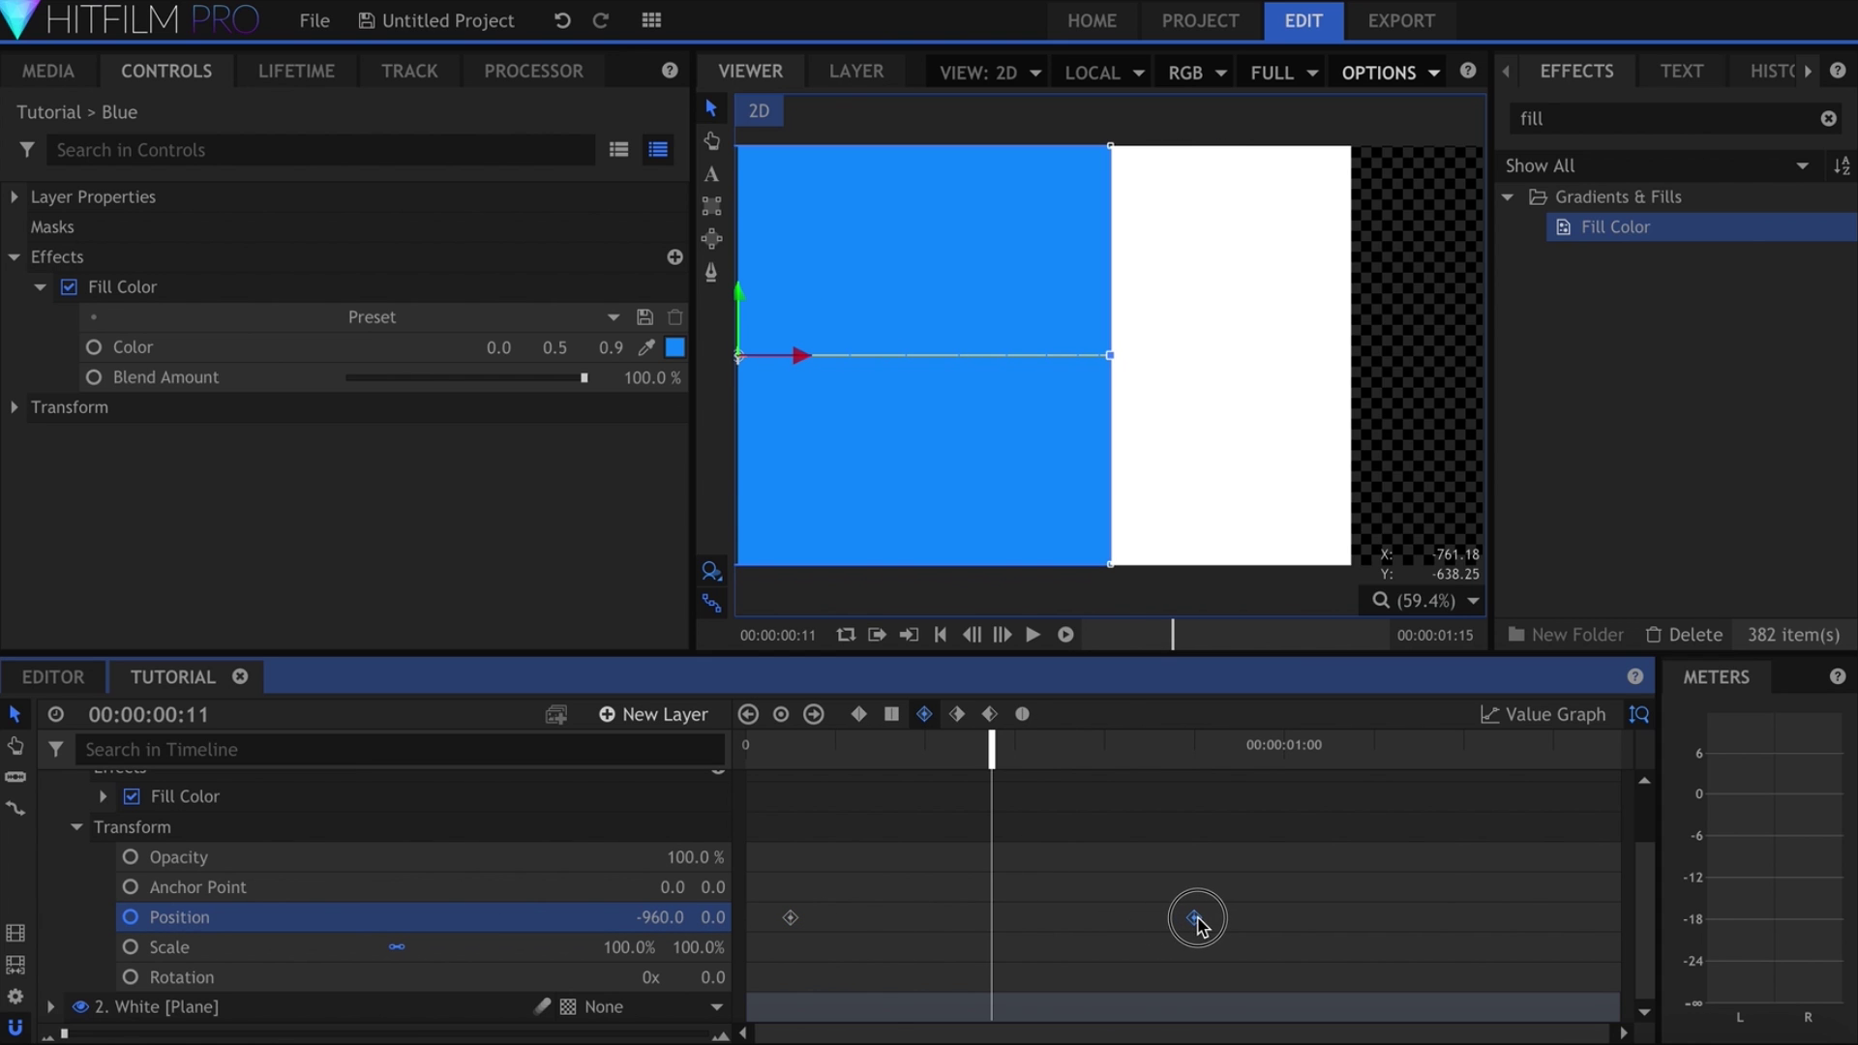
left_click(1380, 890)
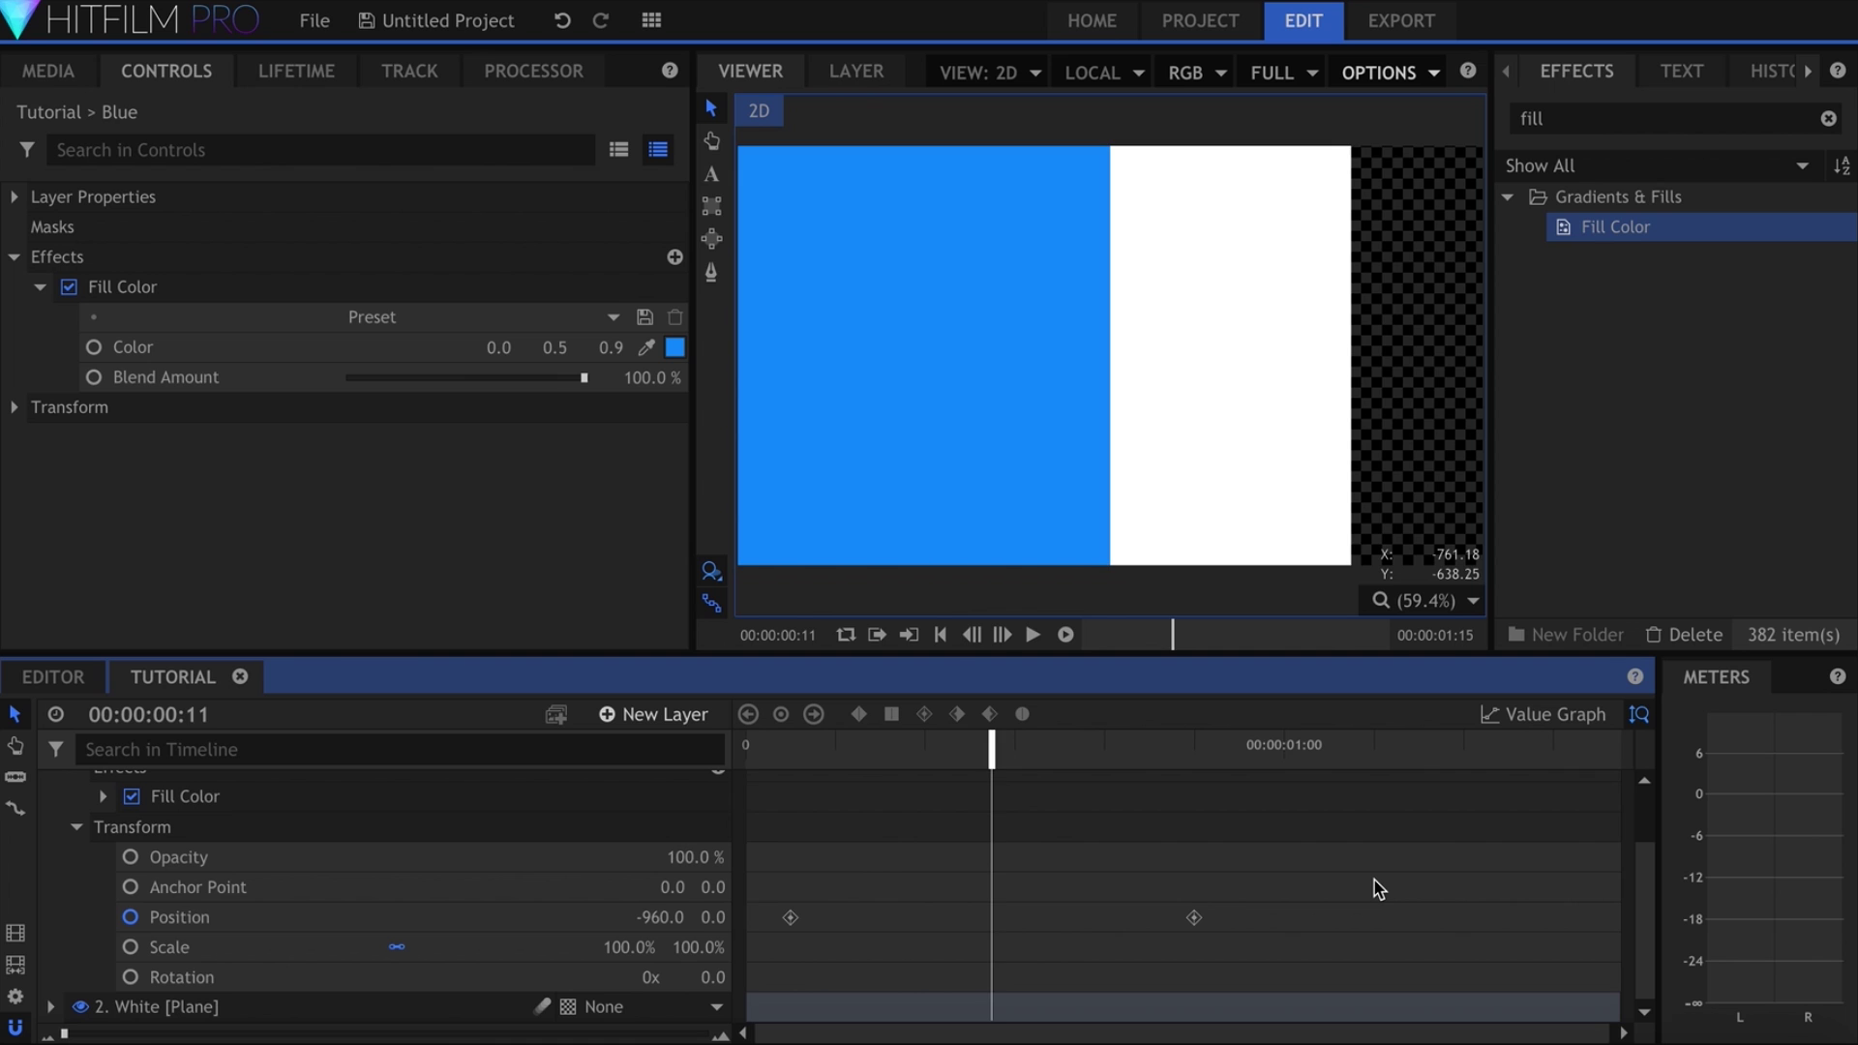
Play the blue plane's slide-in from the start, then collapse its properties
key("Home")
key("space")
key("Home")
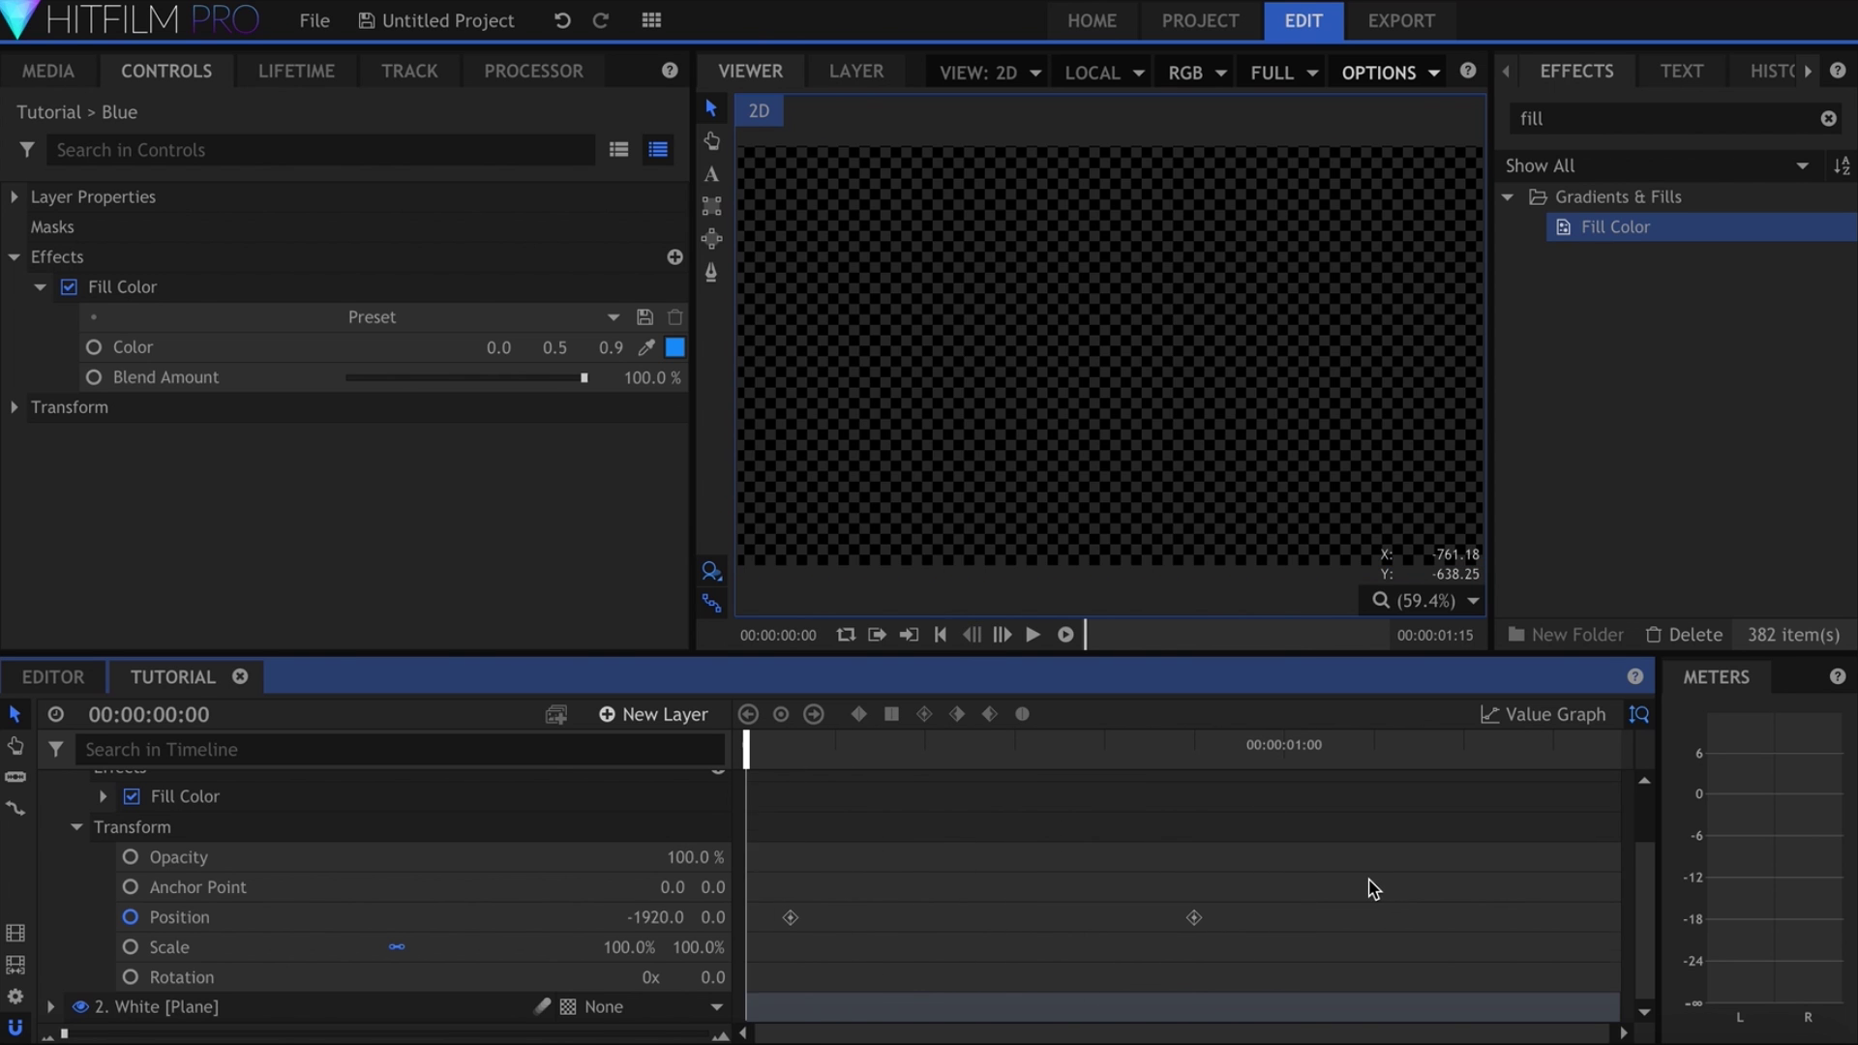
scroll(1045, 912, "up", 2)
left_click(53, 788)
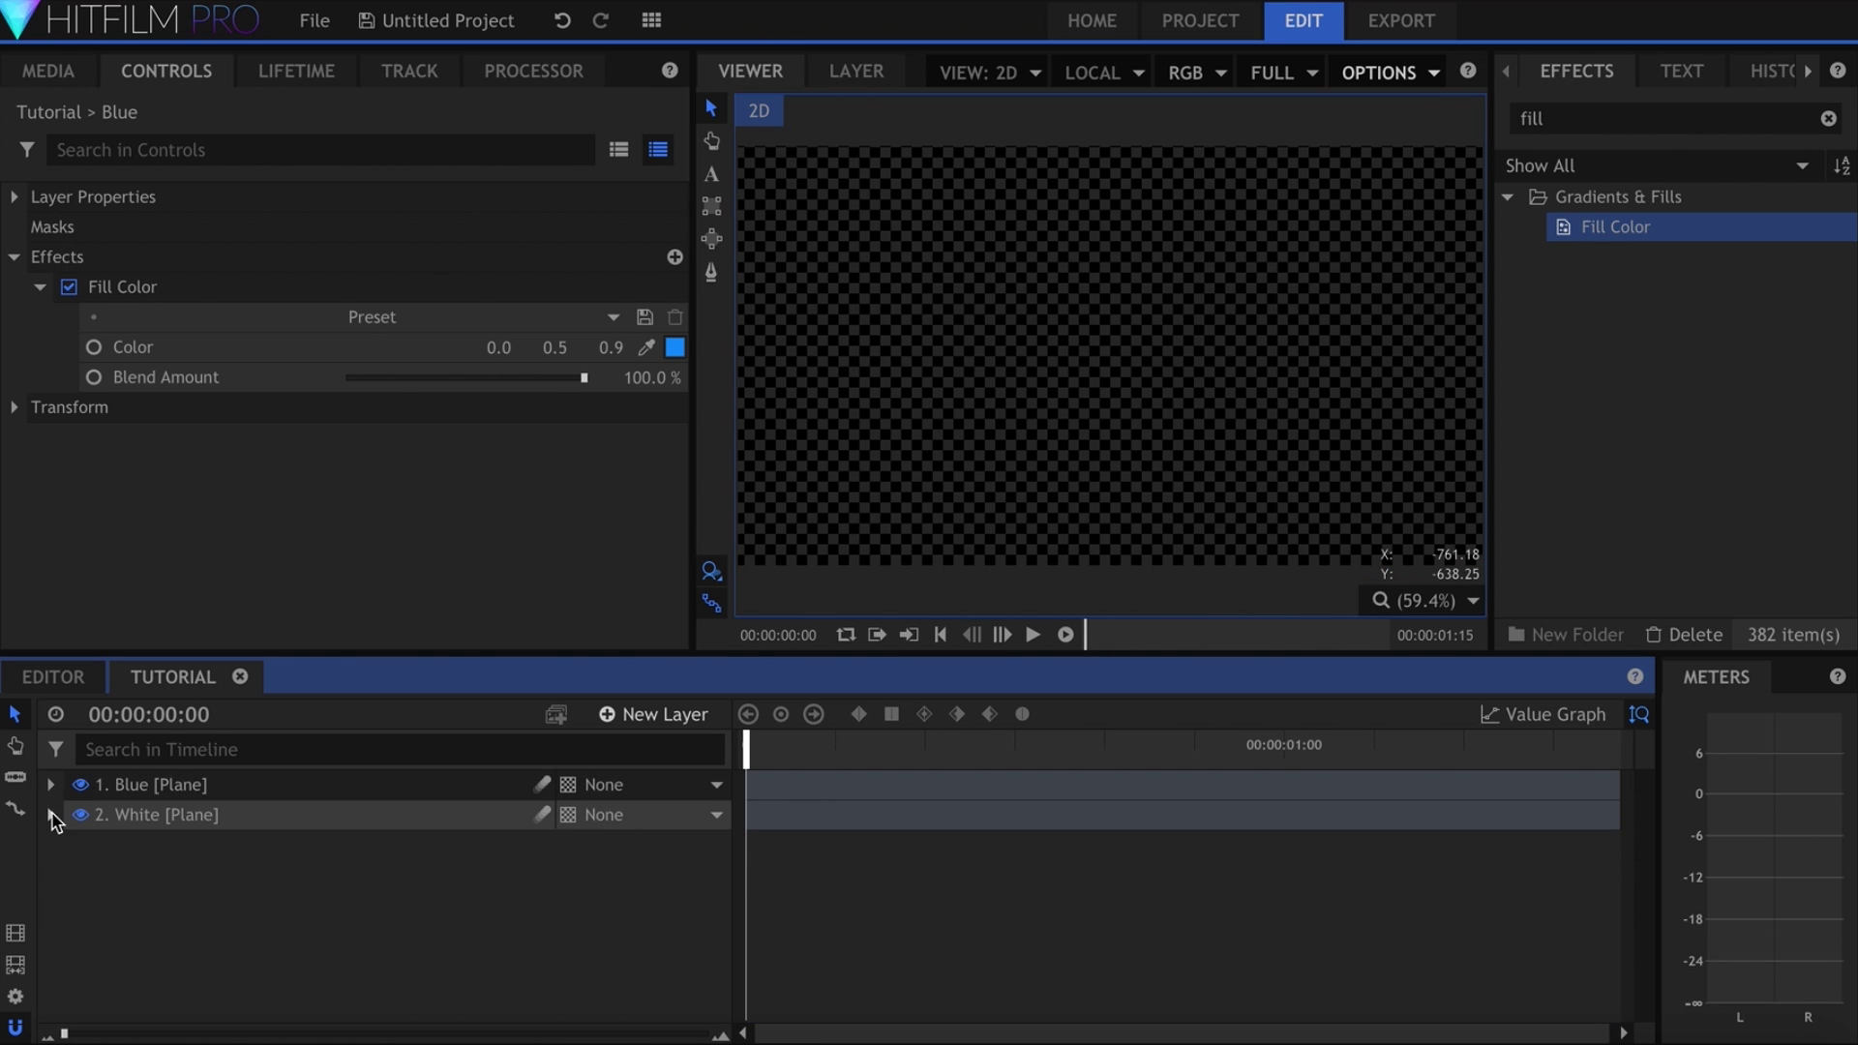
left_click(175, 786)
Duplicate the Blue layer, rename it Gray, and set a dark gray fill
key("ctrl+d")
double_click(223, 793)
type("Gr")
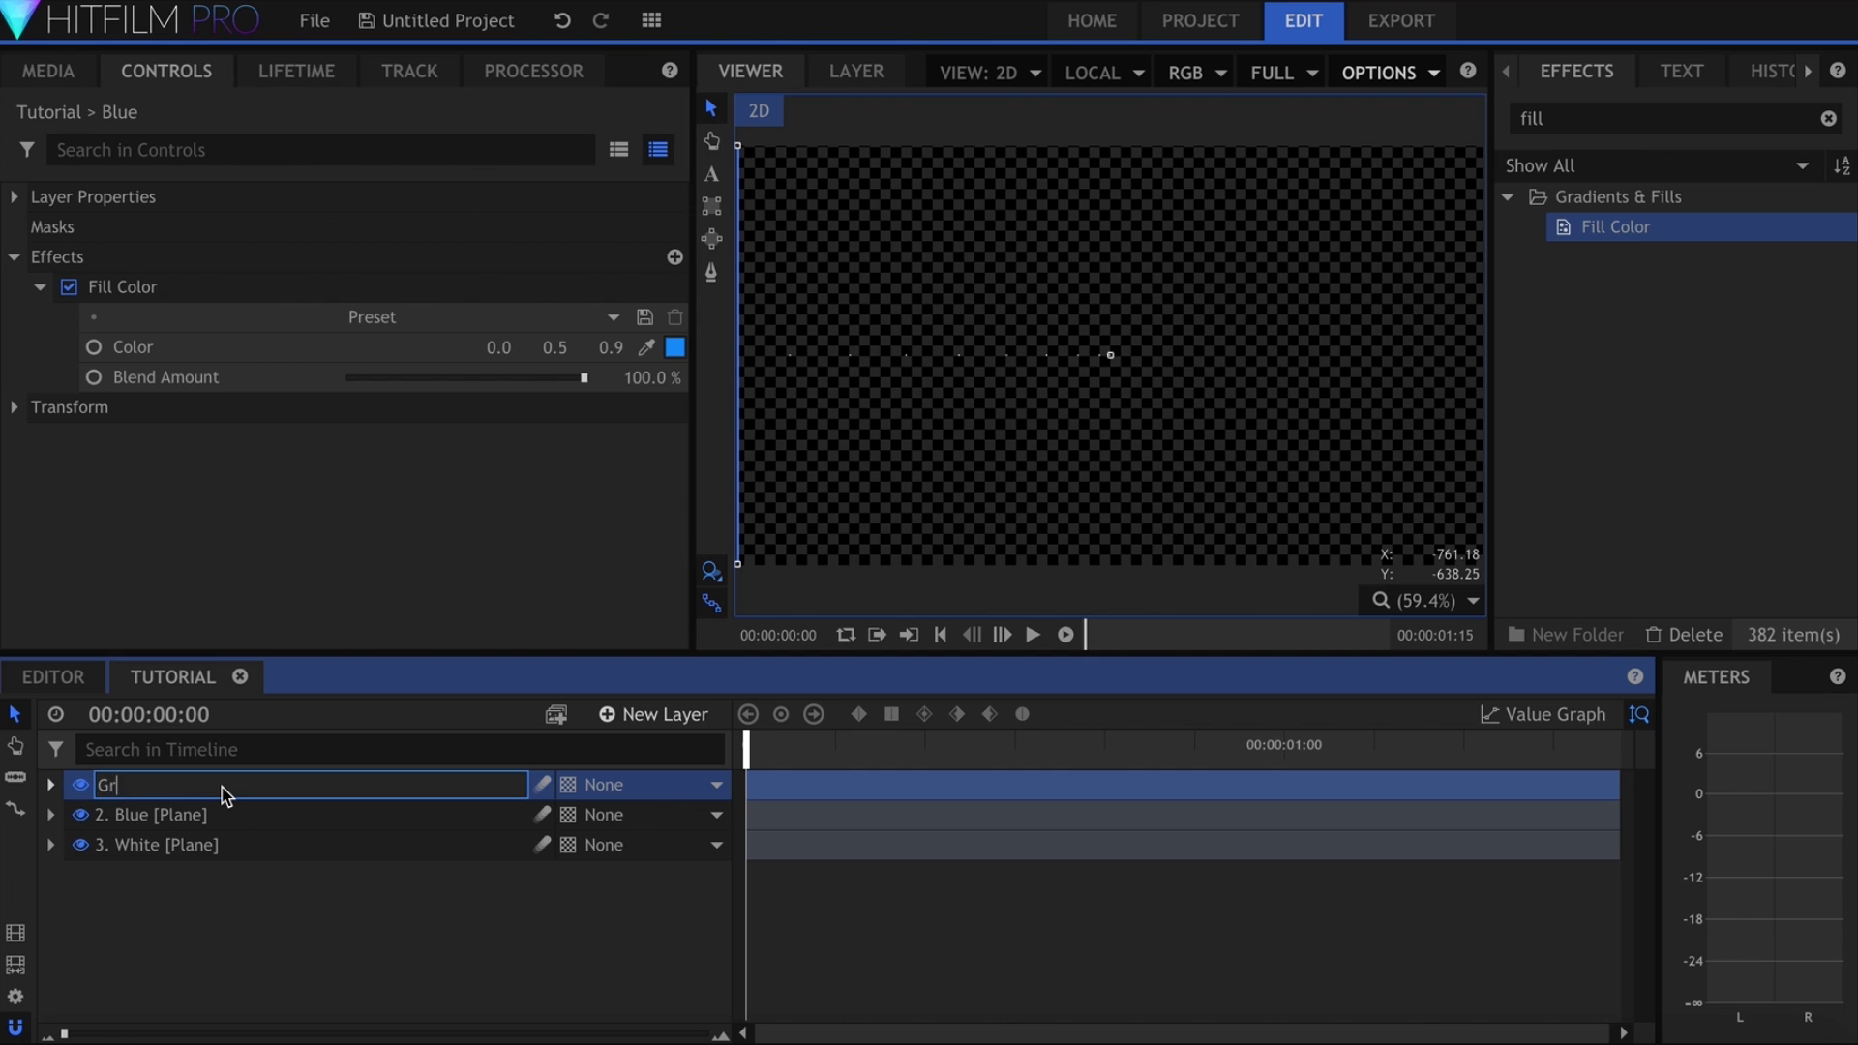
type("1. Gray")
key("Return")
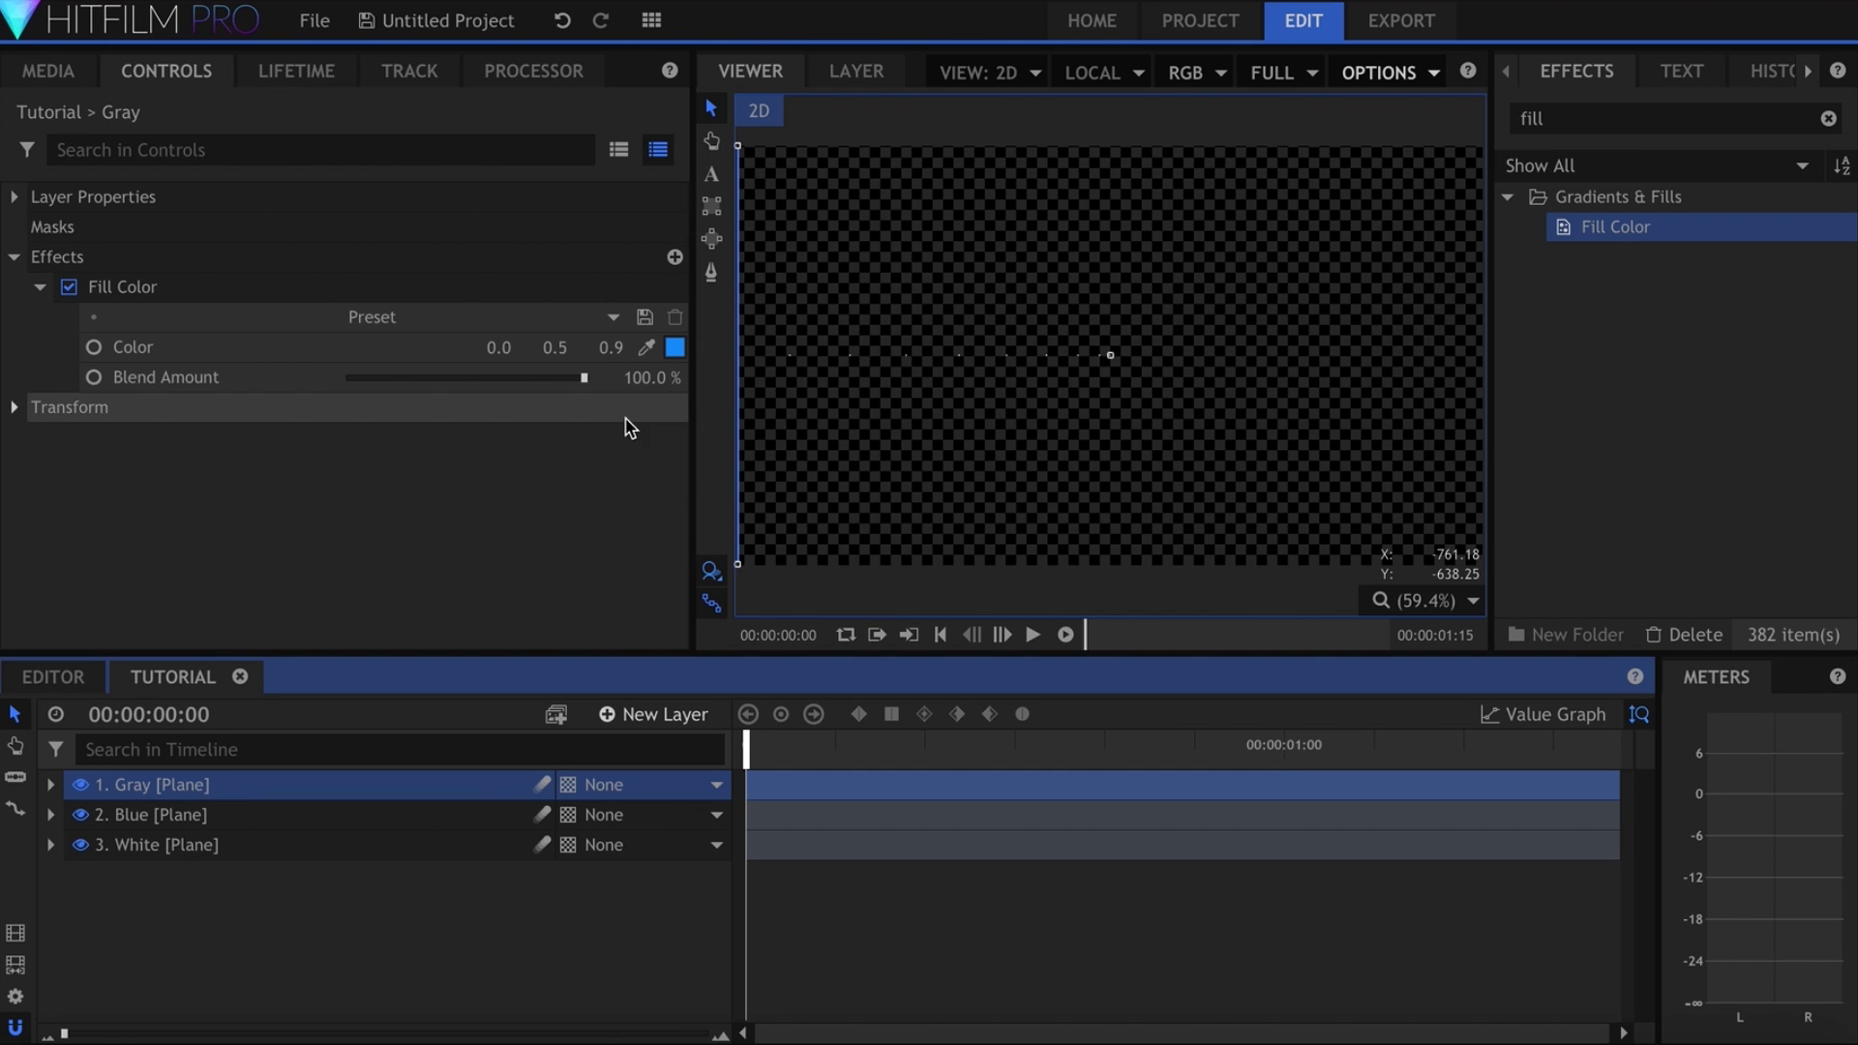
left_click(675, 348)
left_click(678, 350)
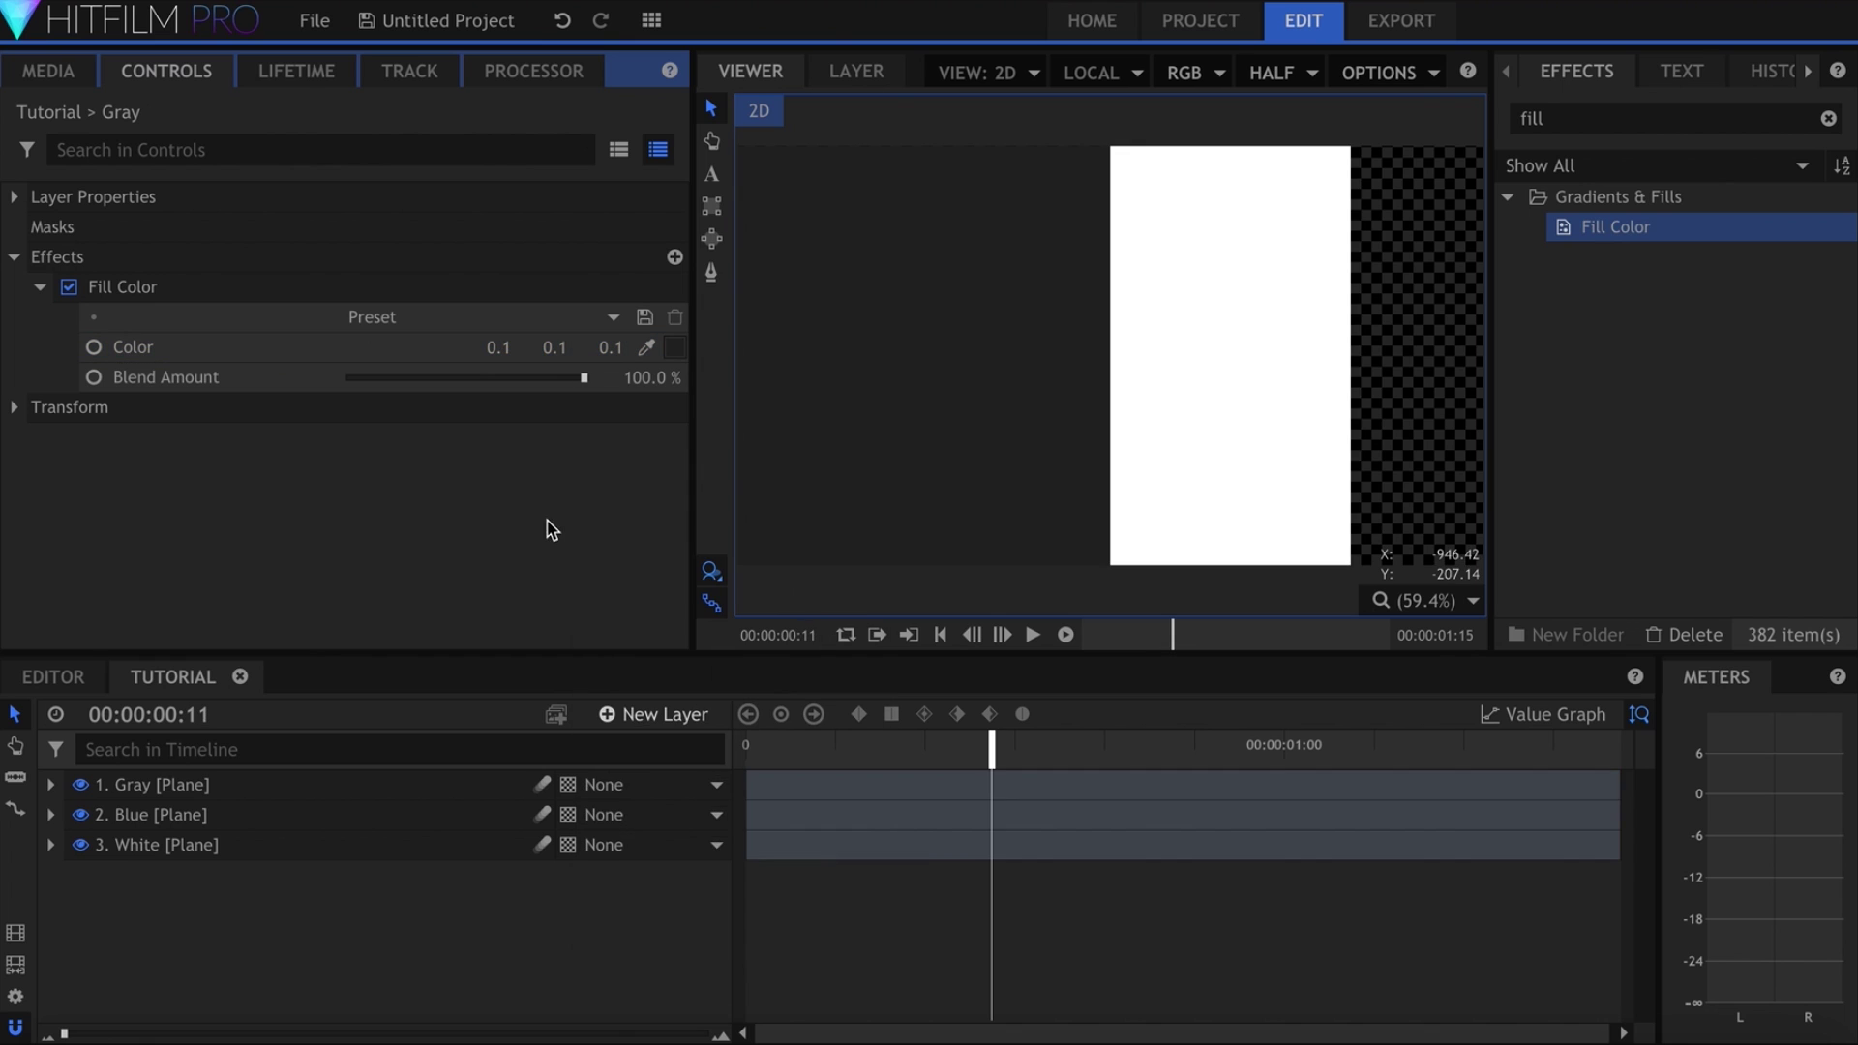
Shift the Gray plane's position keyframes later, preview, and enable looped playback
left_click(50, 784)
scroll(436, 871, "down", 3)
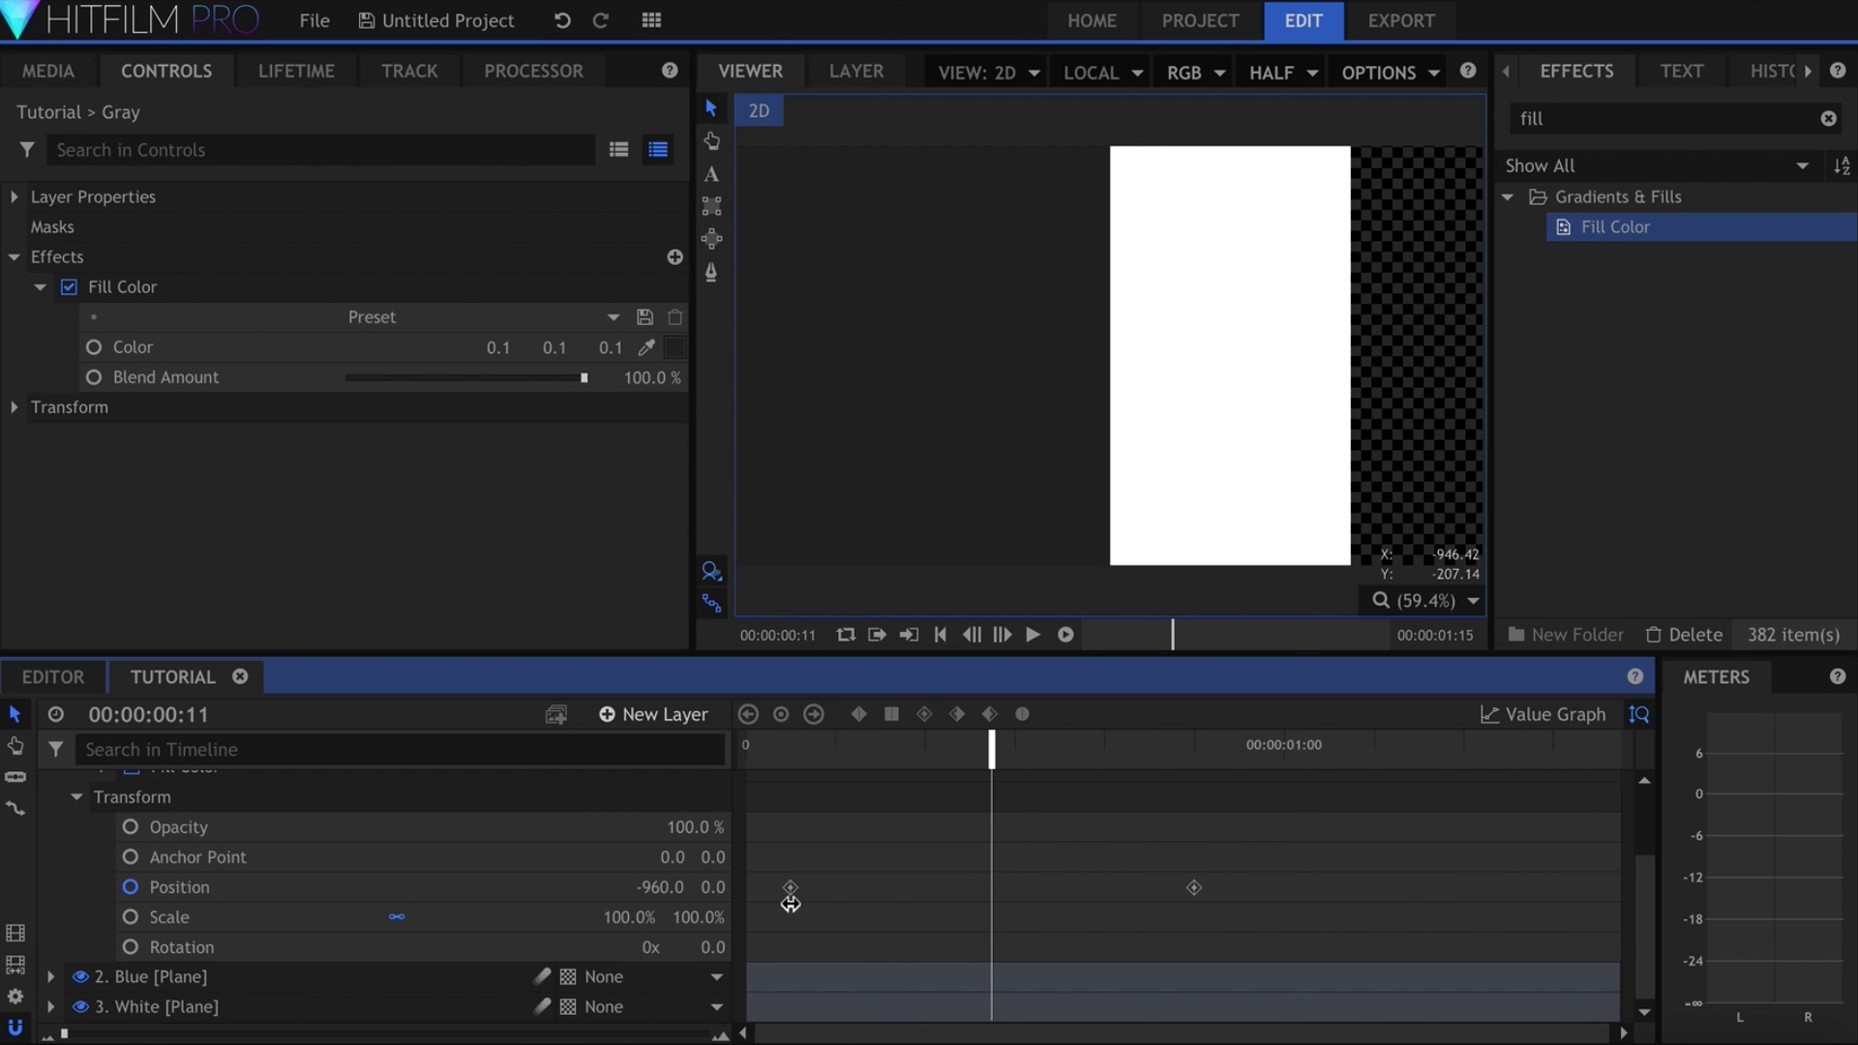
mouse_move(1300, 882)
left_mouse_down()
mouse_move(809, 883)
mouse_move(878, 890)
left_mouse_up()
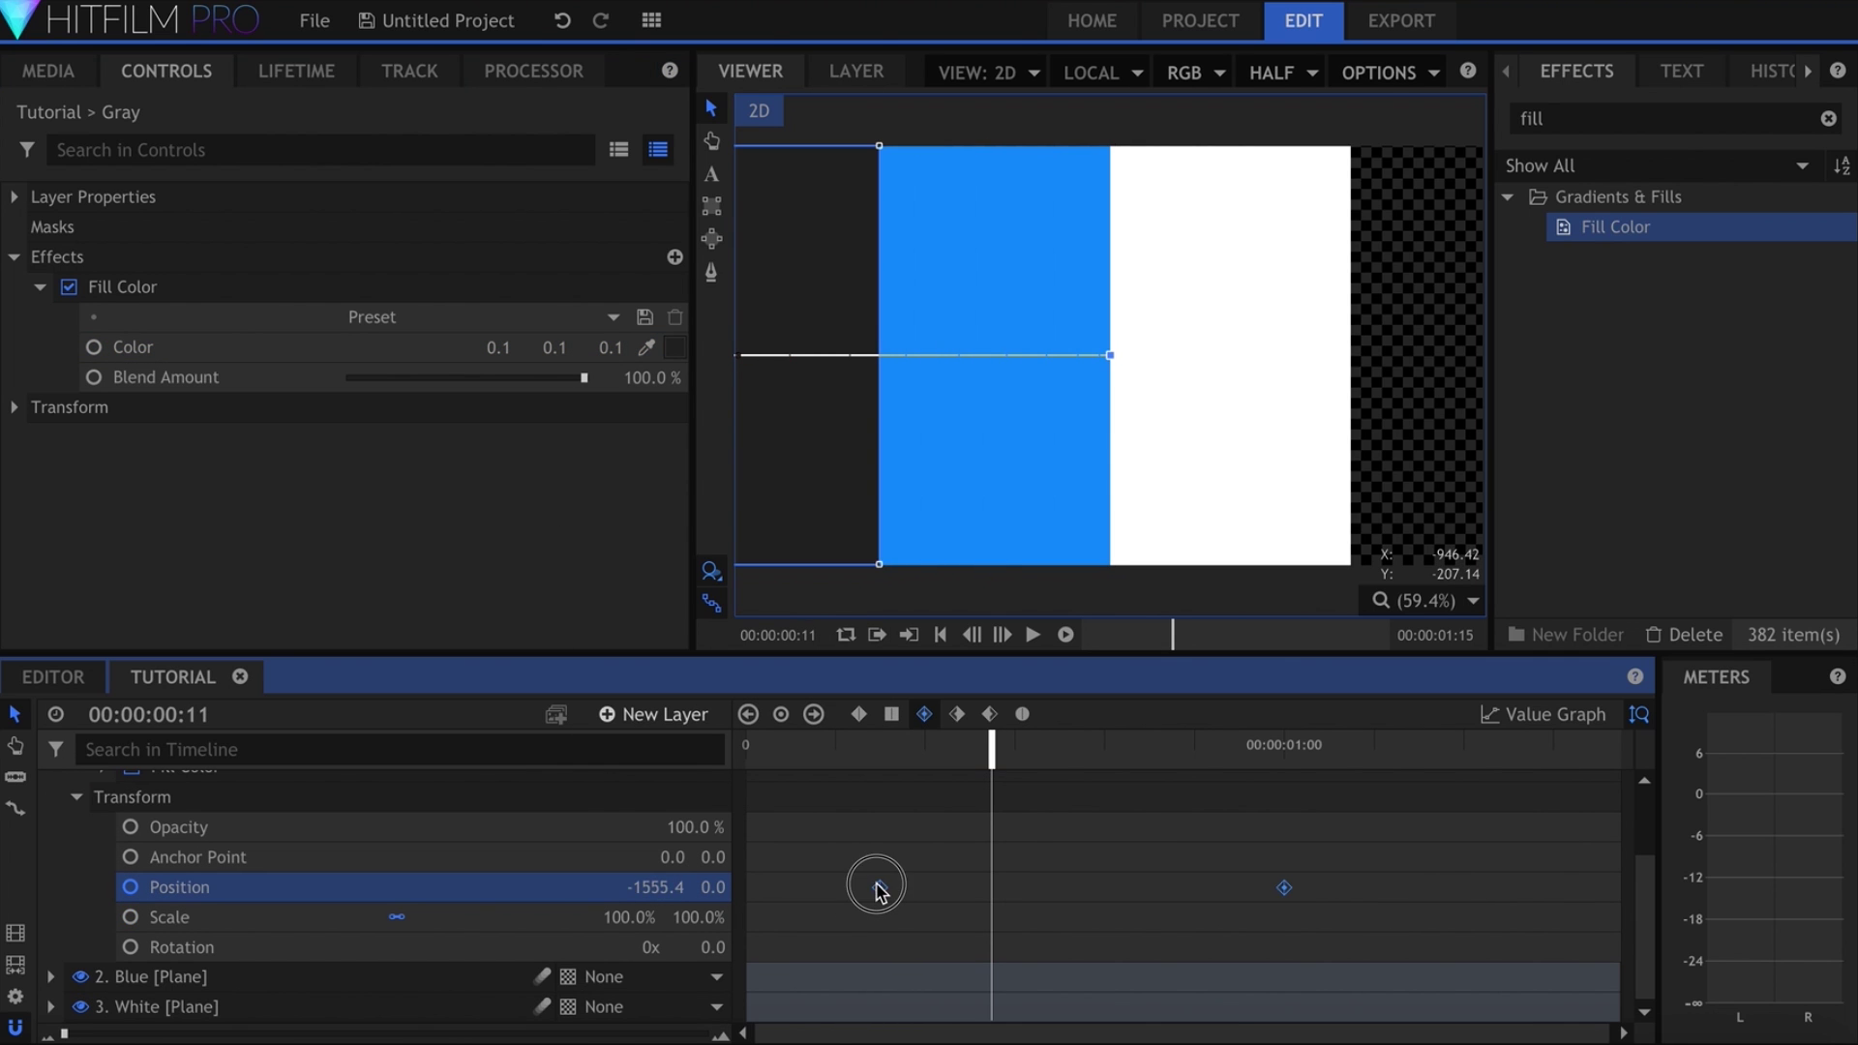
left_click_drag(1283, 887, 1351, 886)
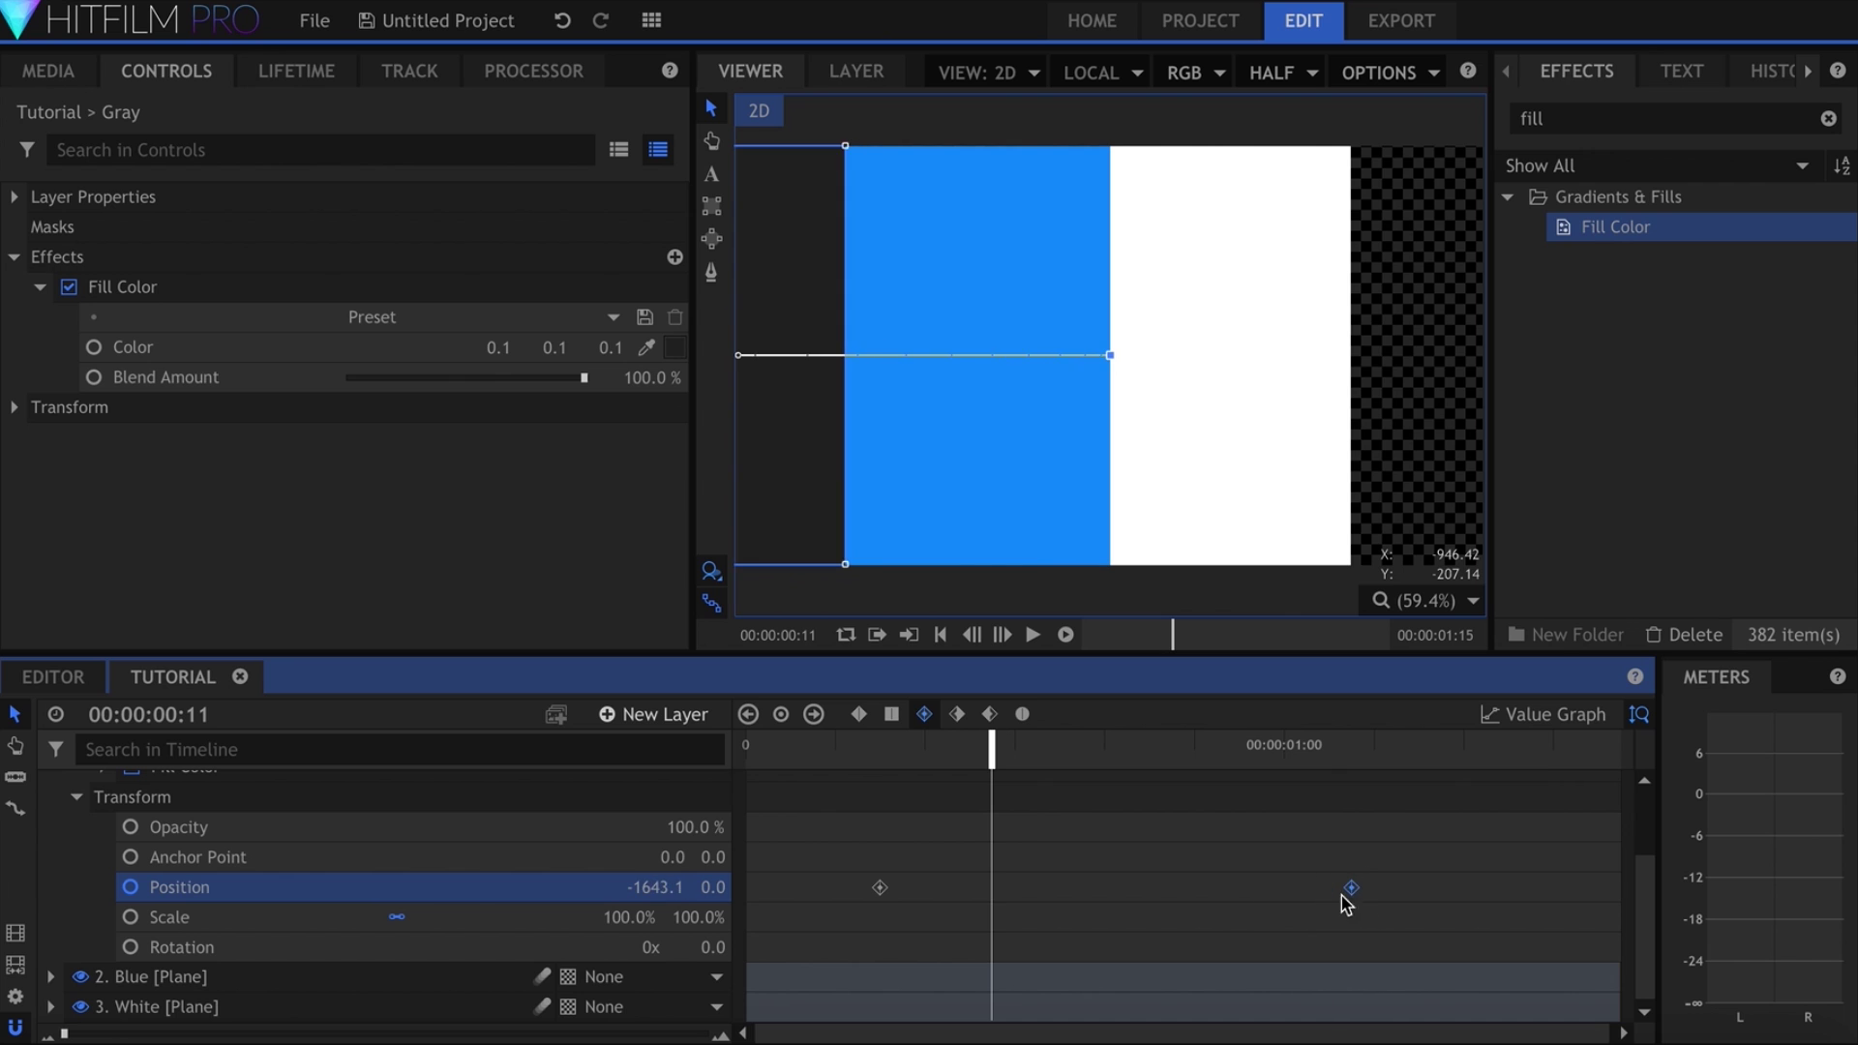
left_click(1224, 910)
key("space")
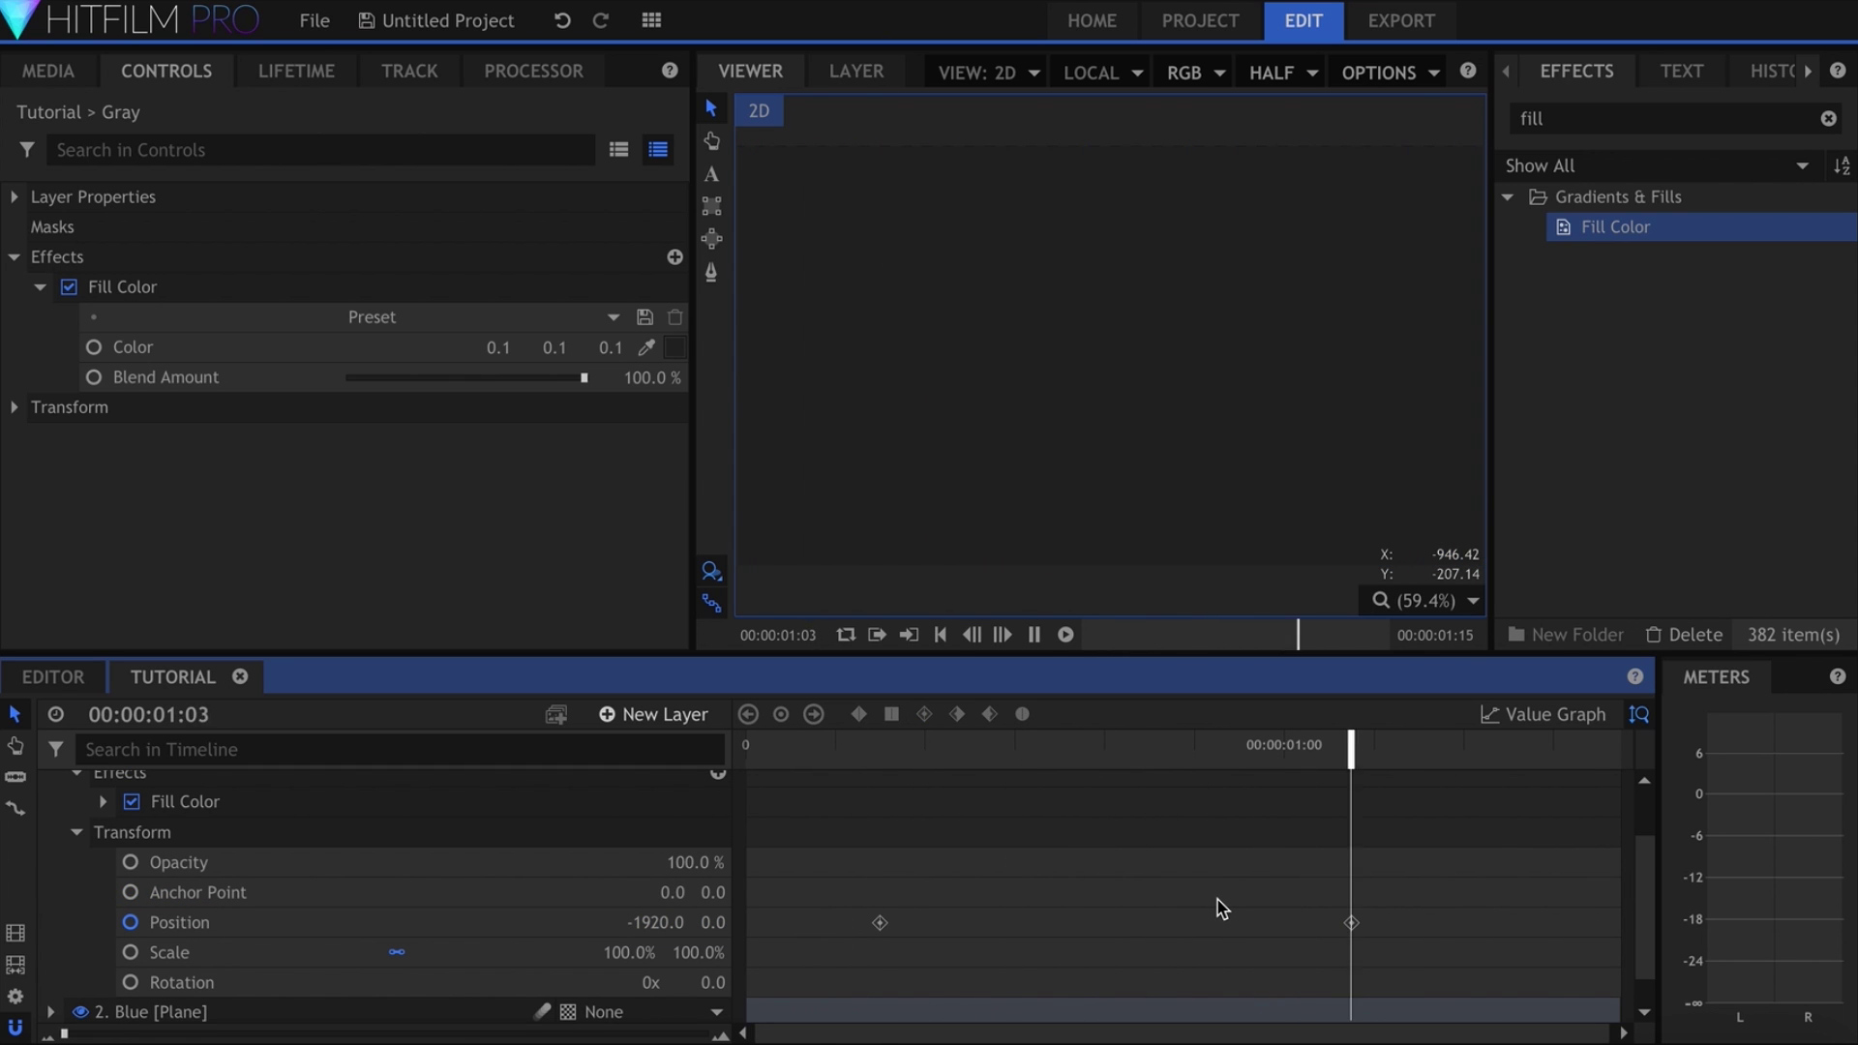
key("space")
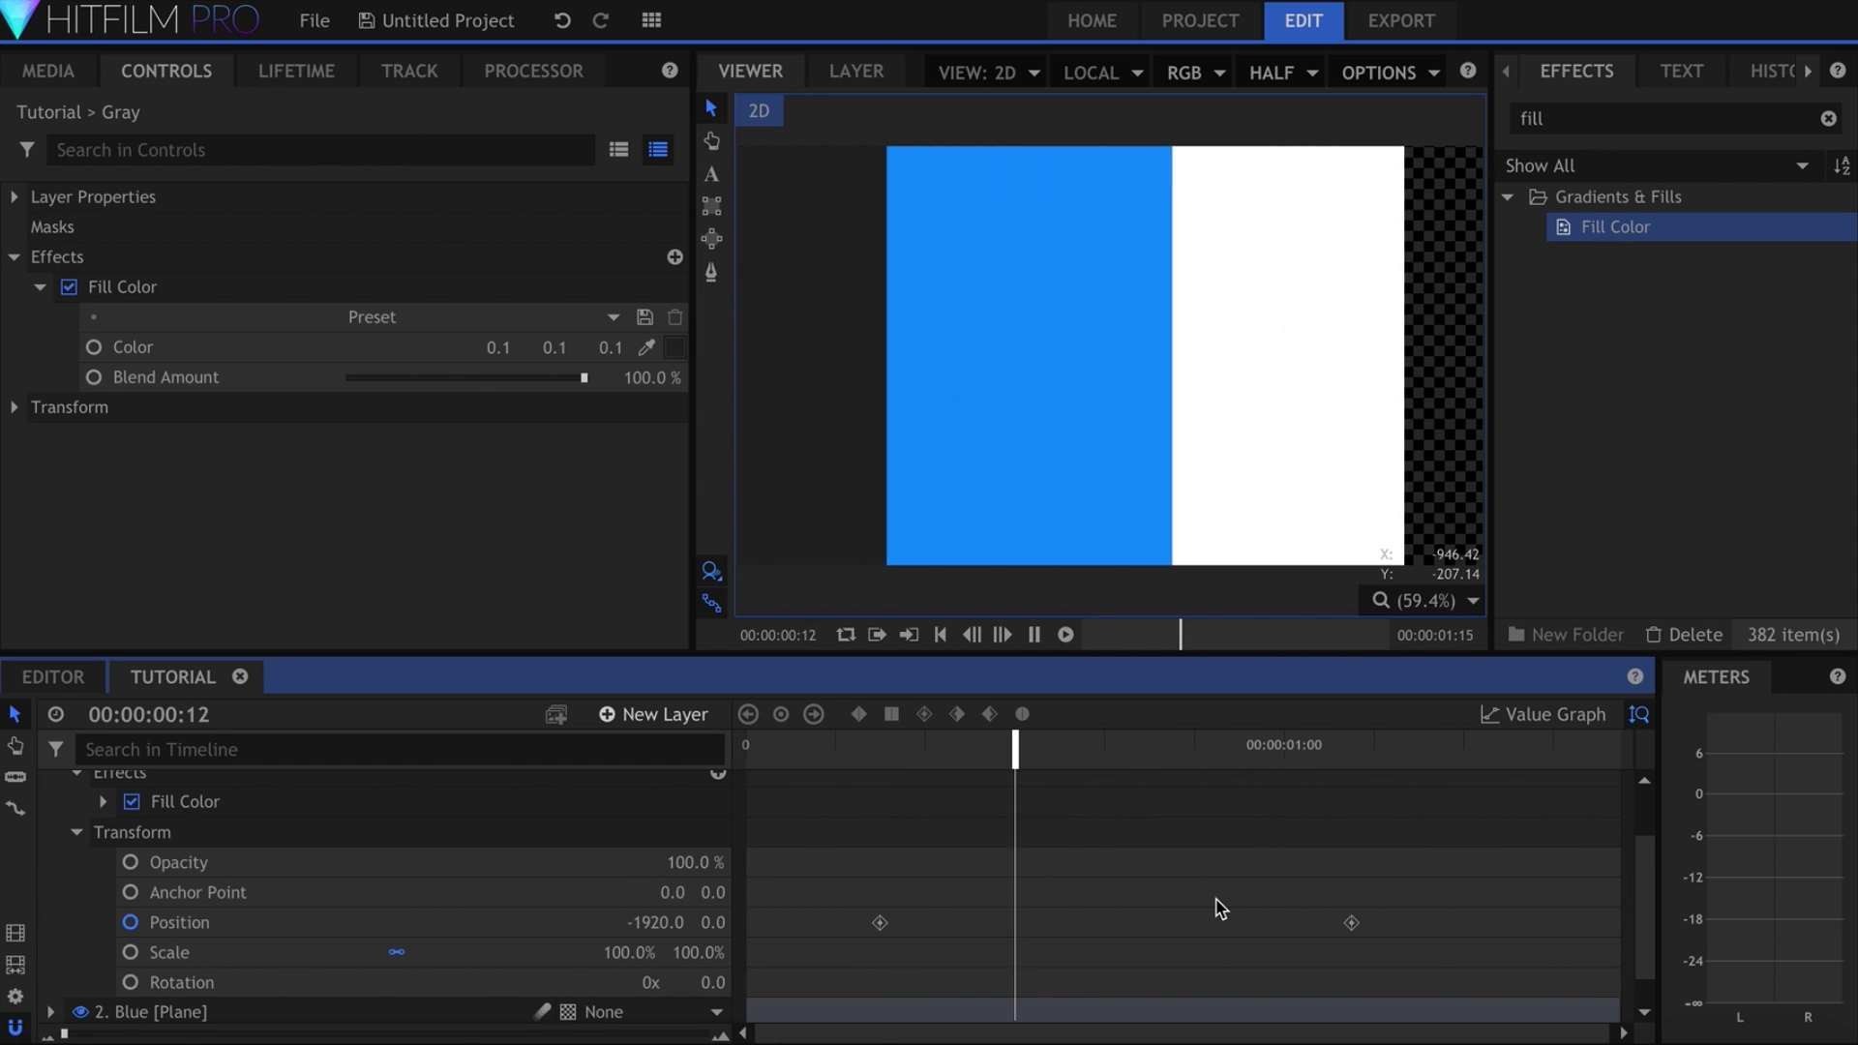
left_click(846, 633)
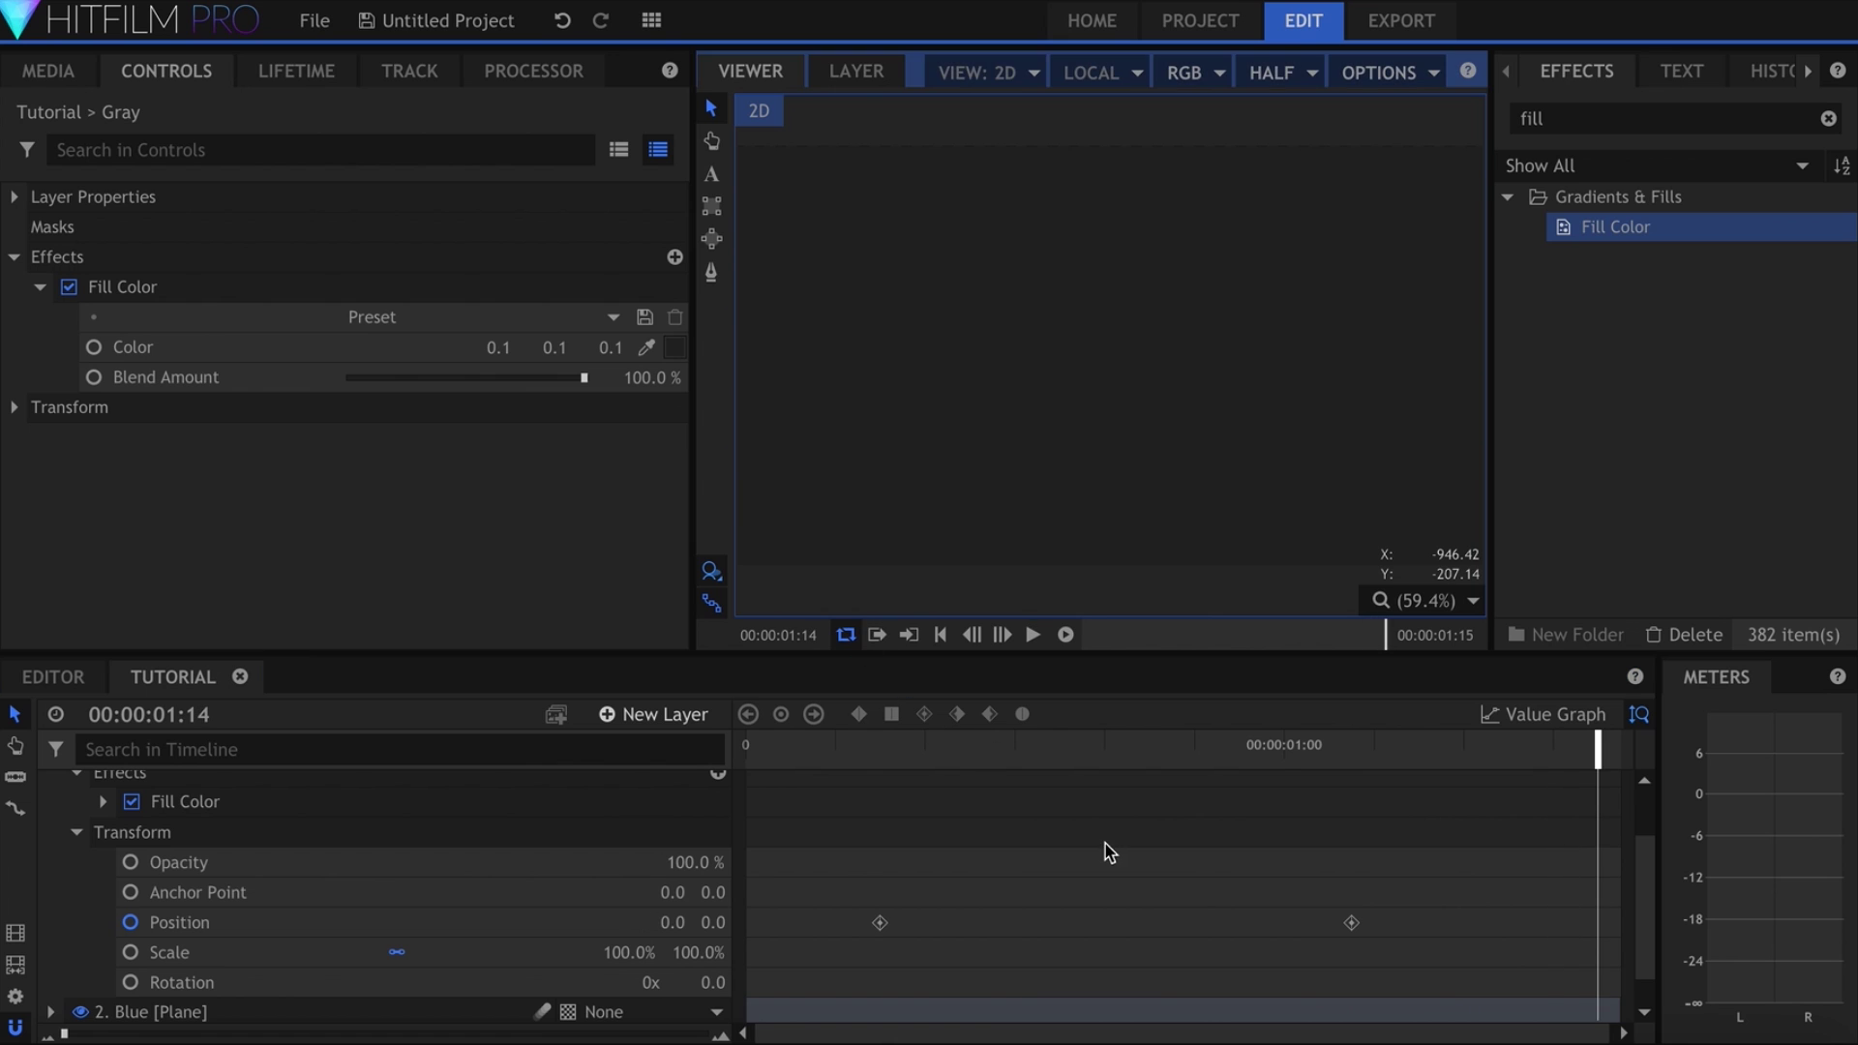
scroll(1111, 865, "up", 1)
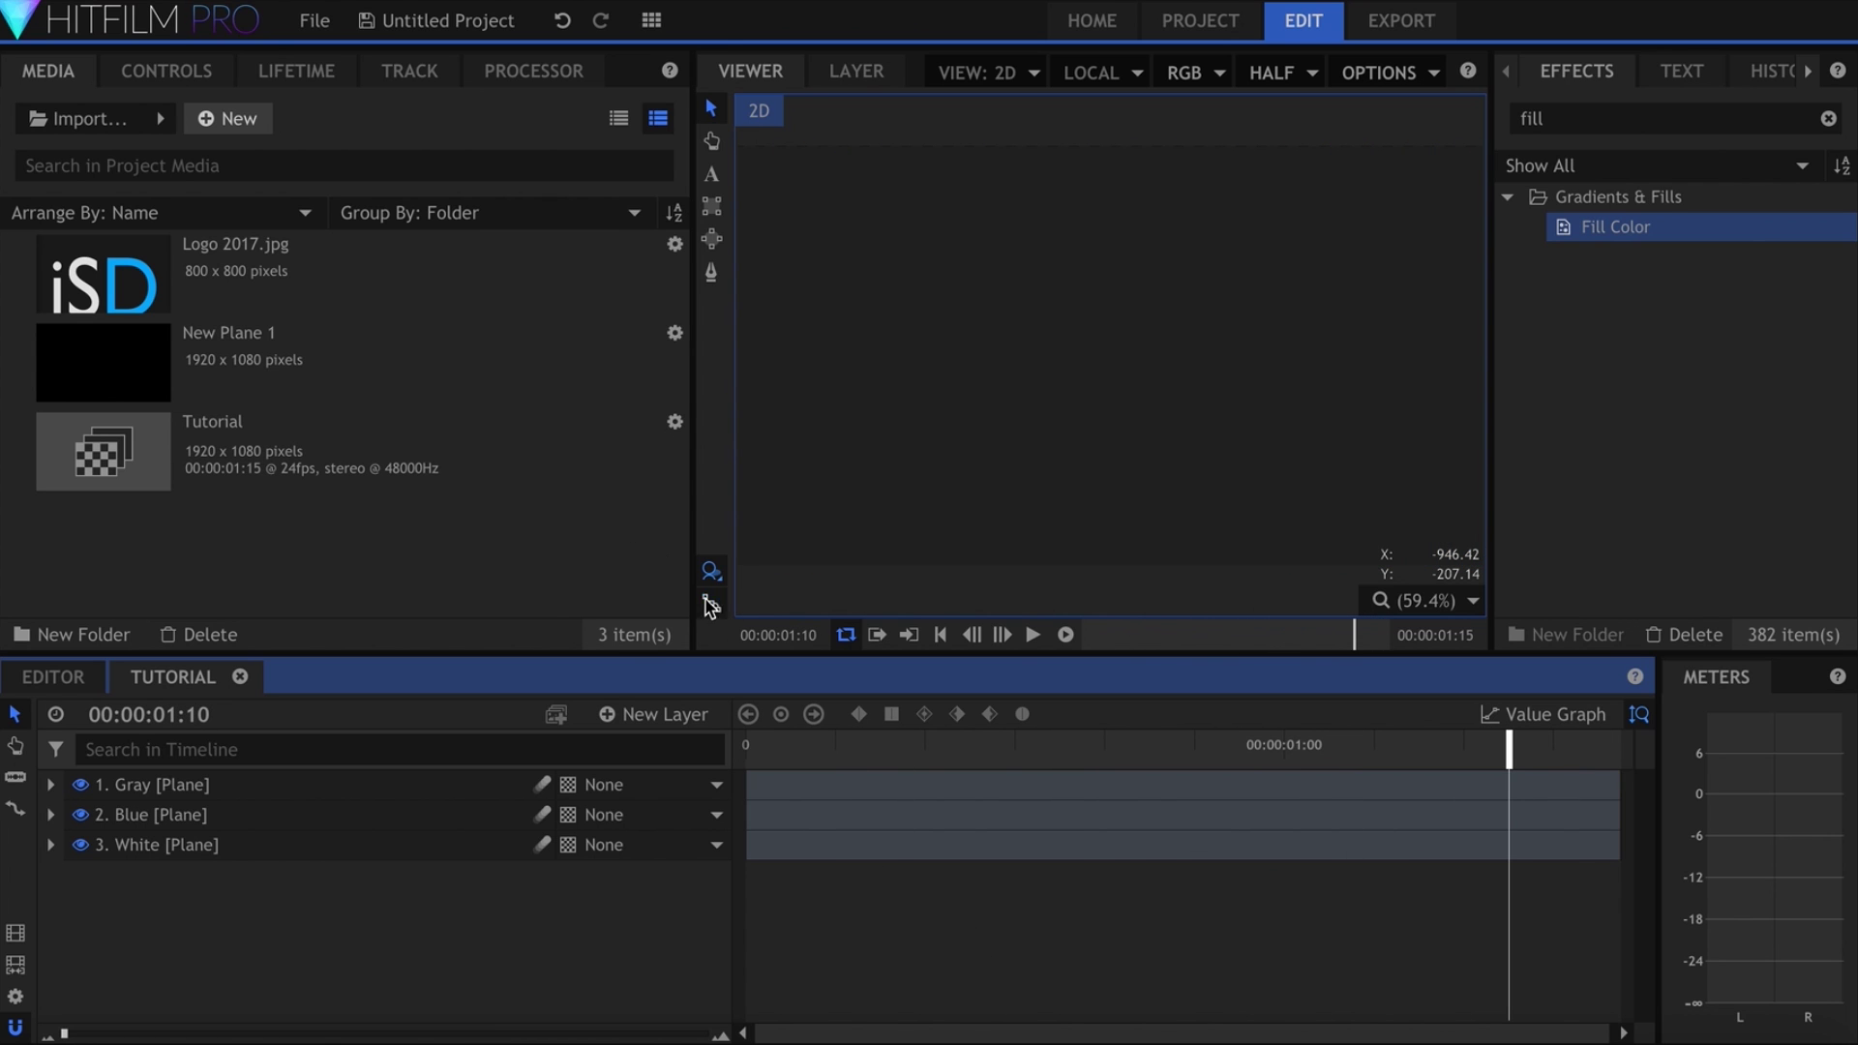
Add Logo 2017.jpg on top and apply Set Matte with source layer 2. Gray
left_click_drag(350, 259, 348, 784)
left_click(1585, 116)
key("ctrl+a")
type("set ma")
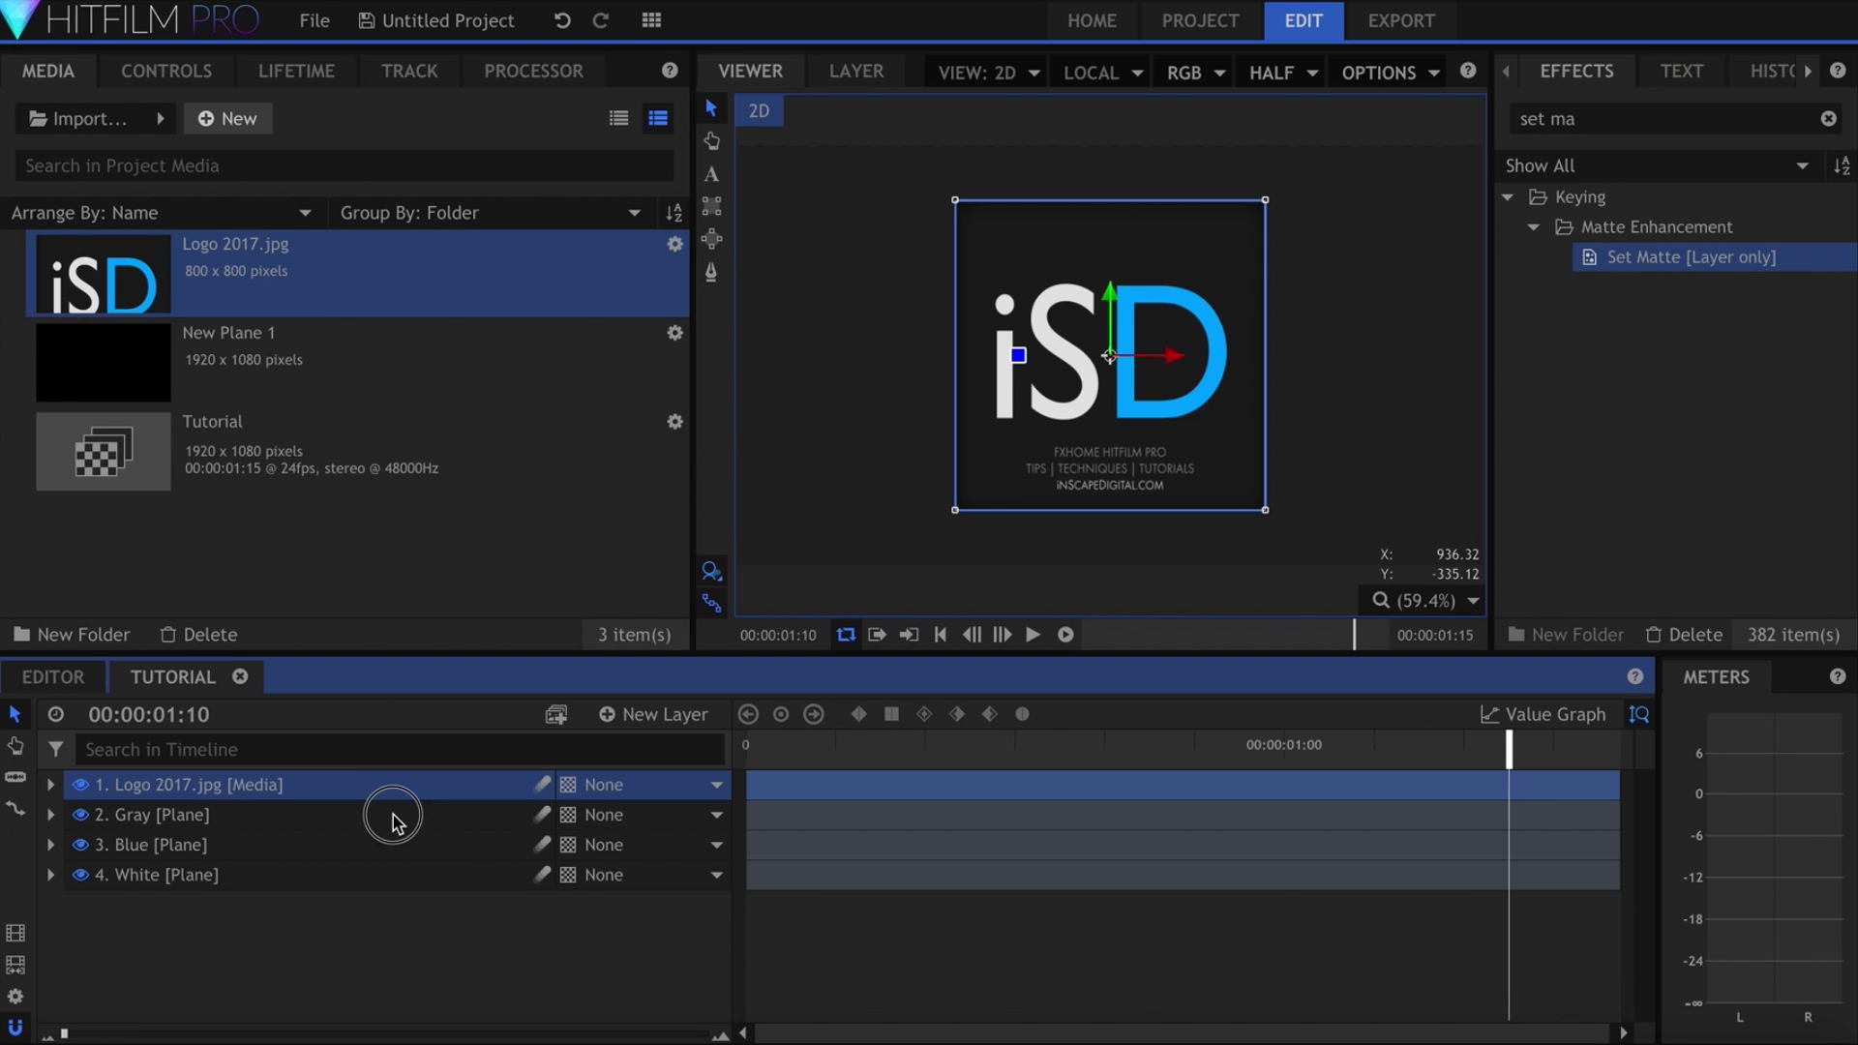
left_click_drag(1743, 262, 406, 785)
left_click(165, 70)
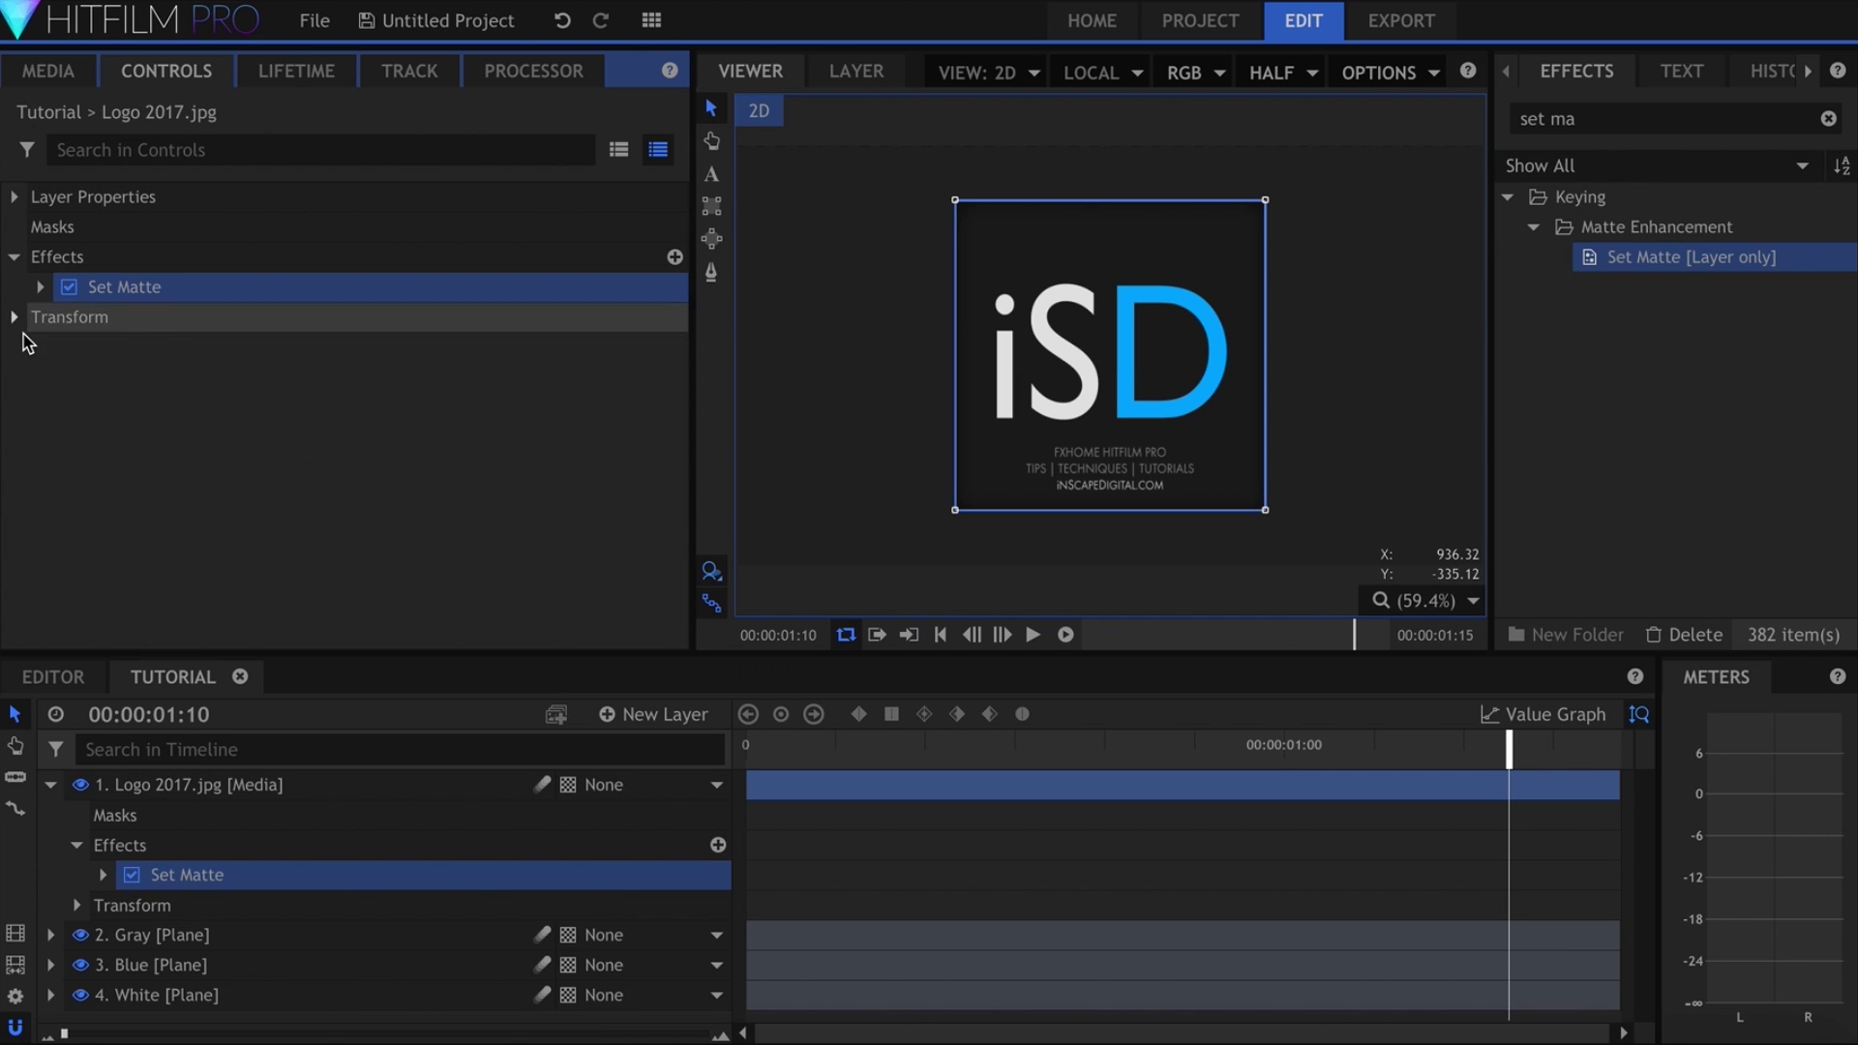
left_click(39, 287)
left_click(434, 345)
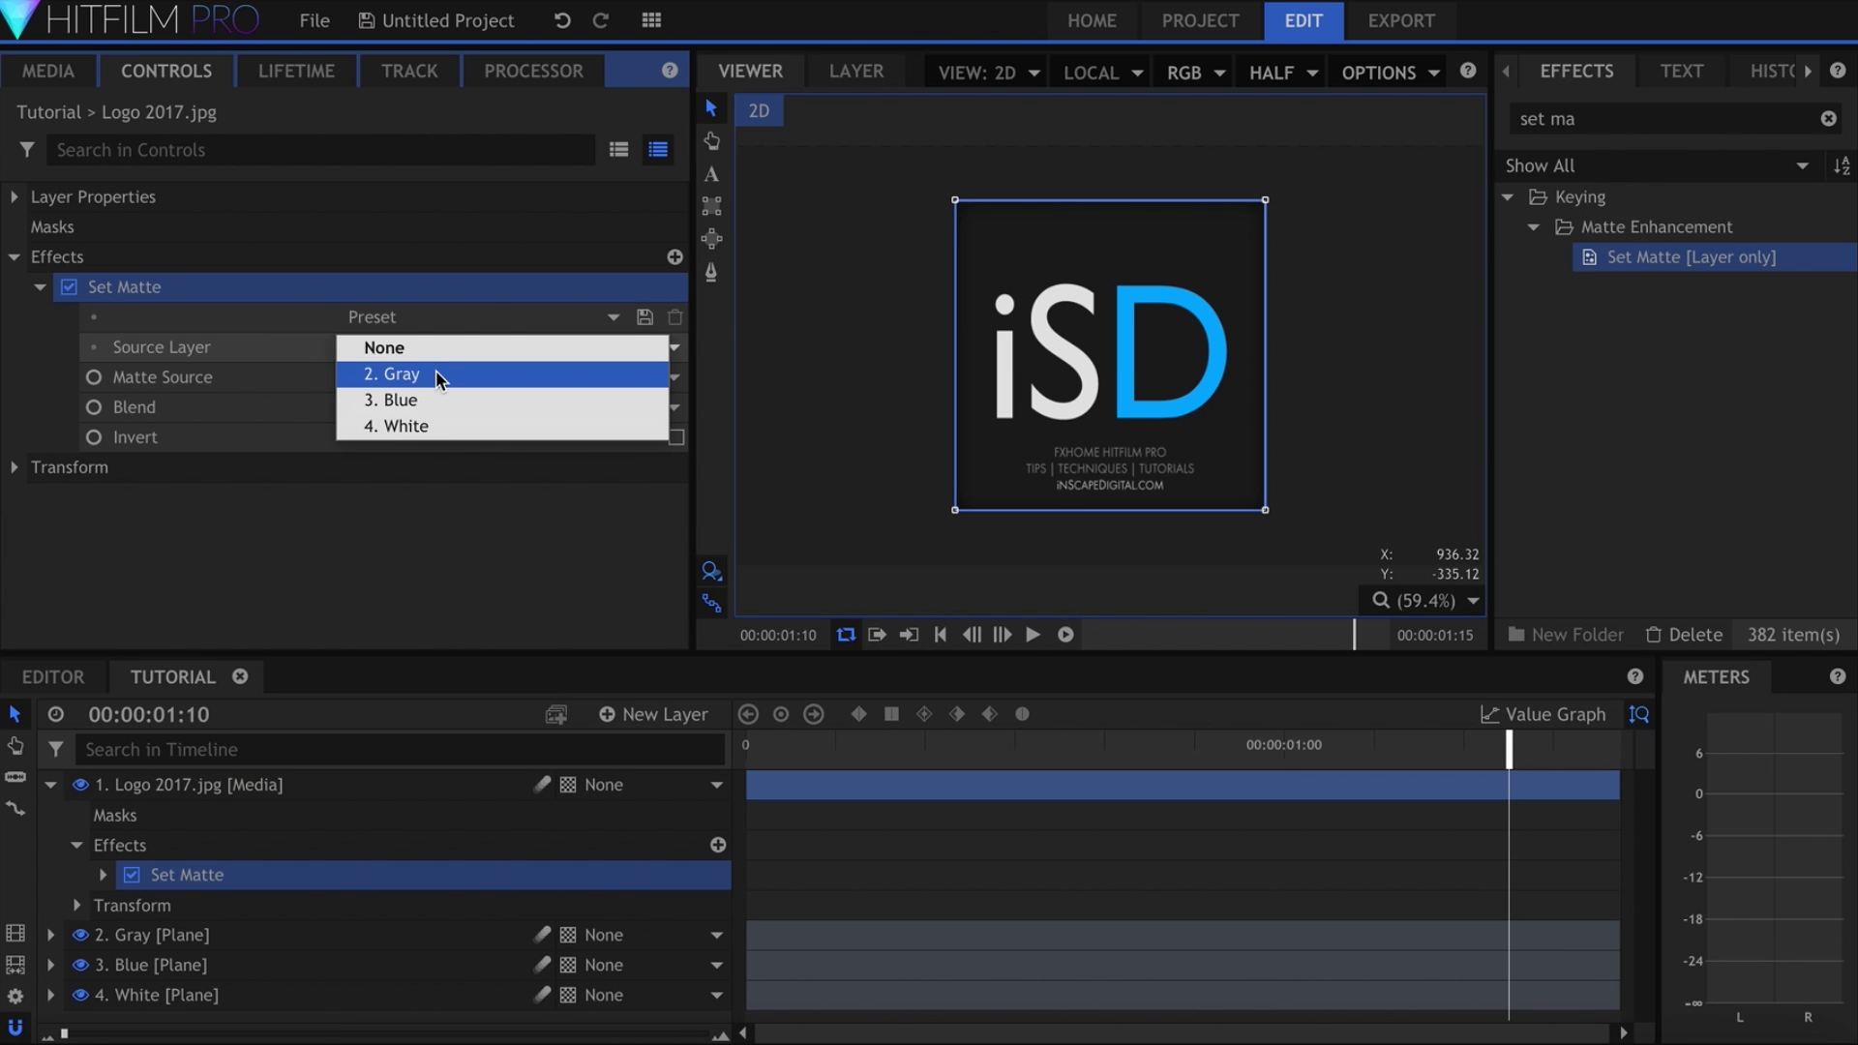
left_click(436, 375)
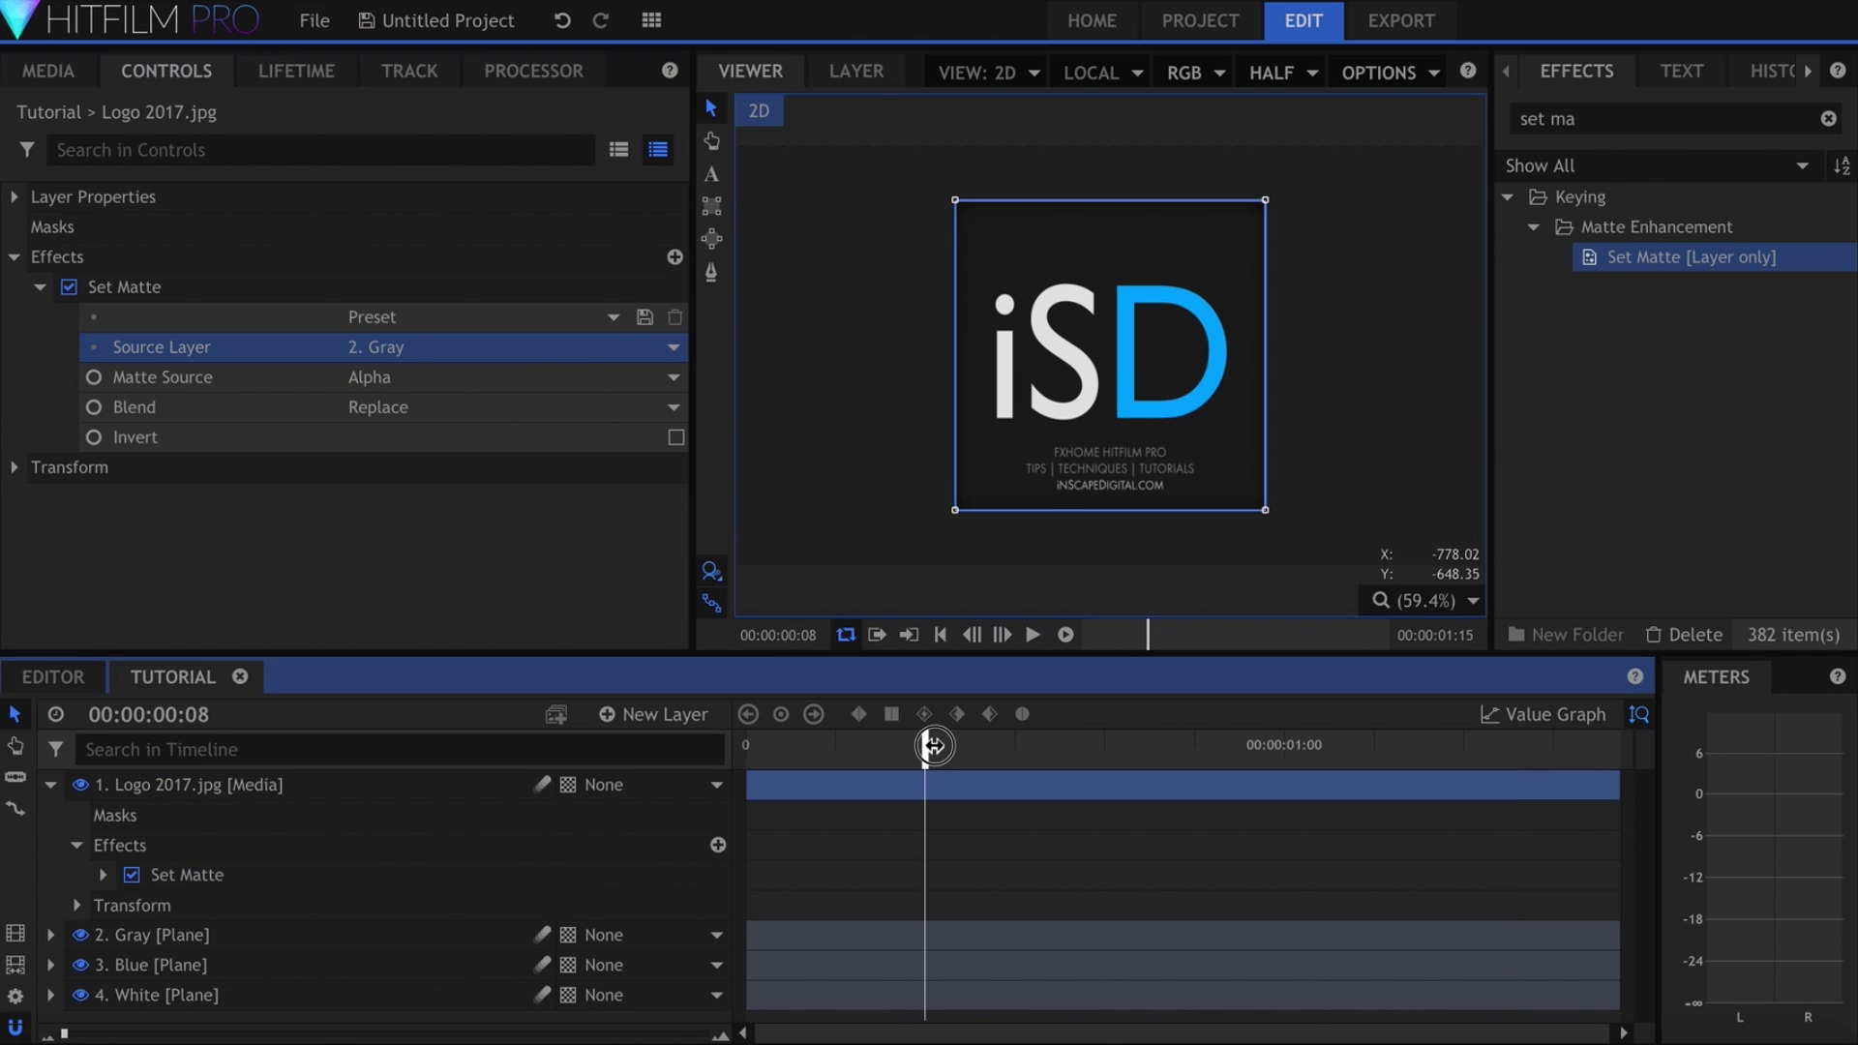
Scrub and play the transition to check the logo matte
mouse_move(898, 744)
left_mouse_down()
mouse_move(1221, 773)
mouse_move(1127, 755)
left_mouse_up()
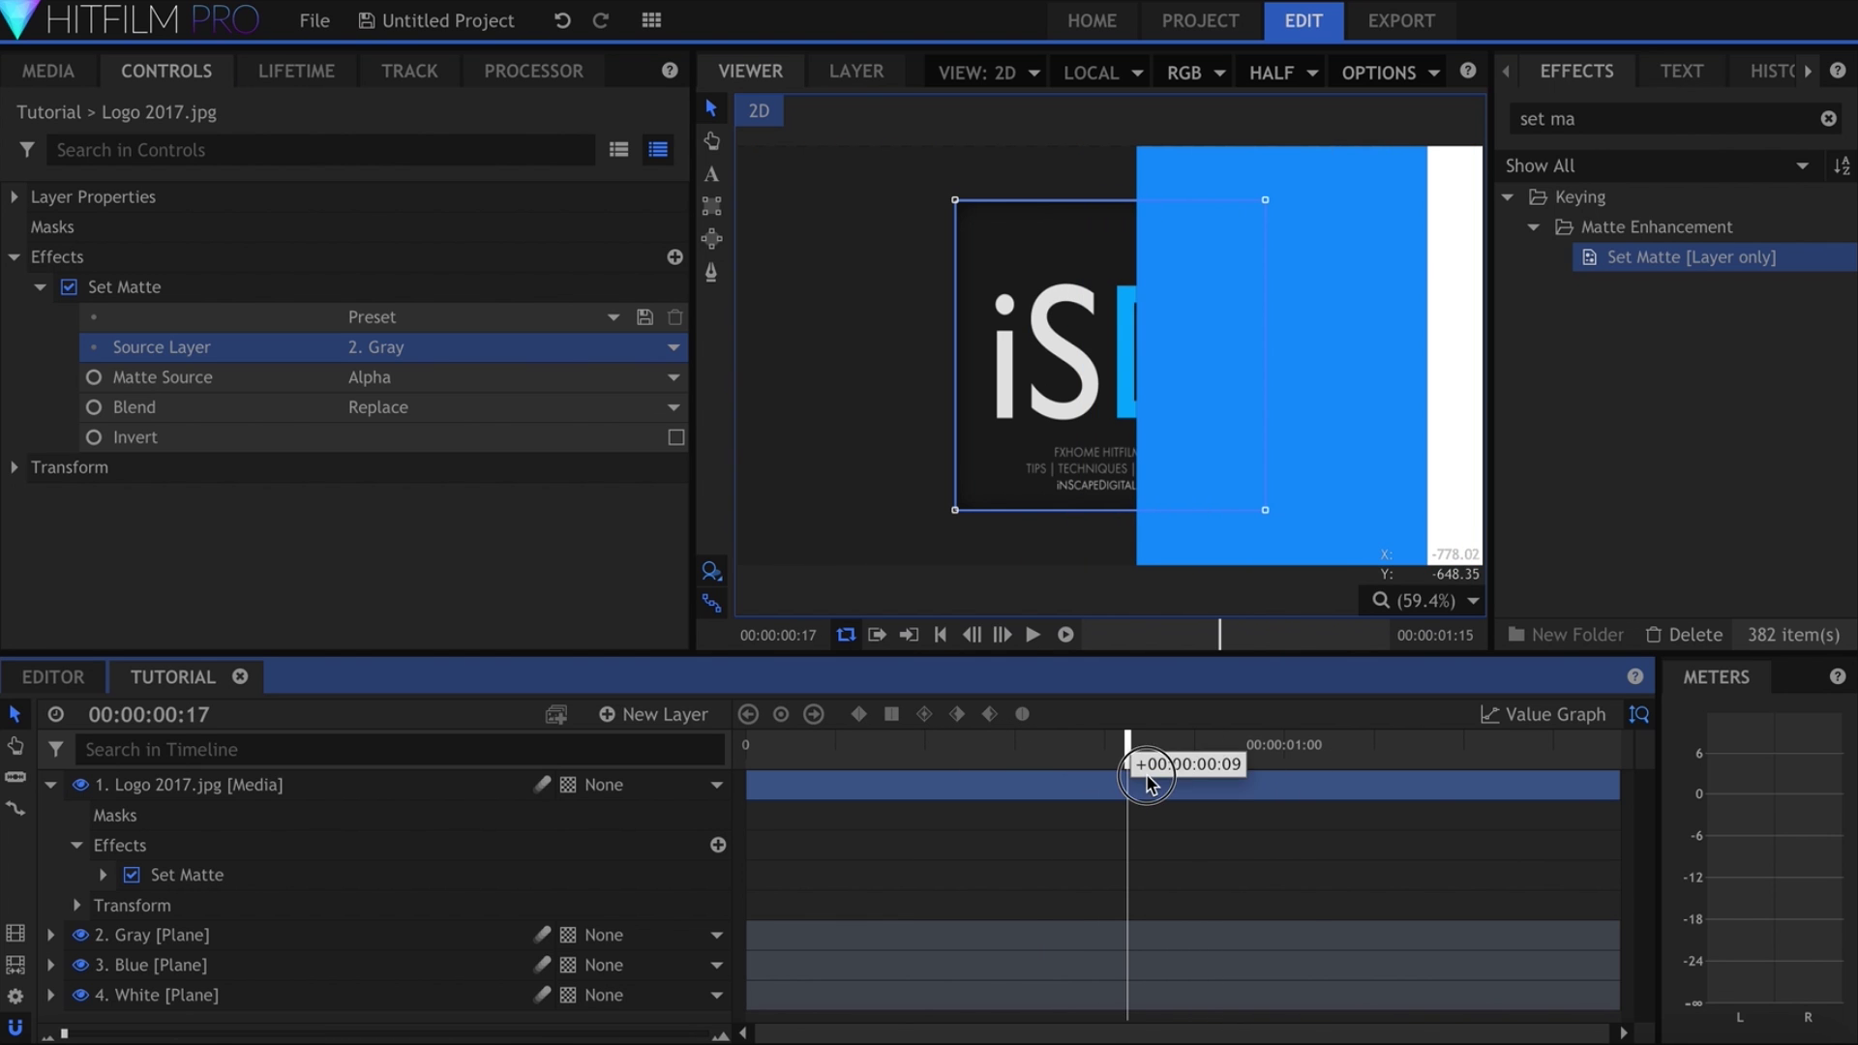
left_click(627, 598)
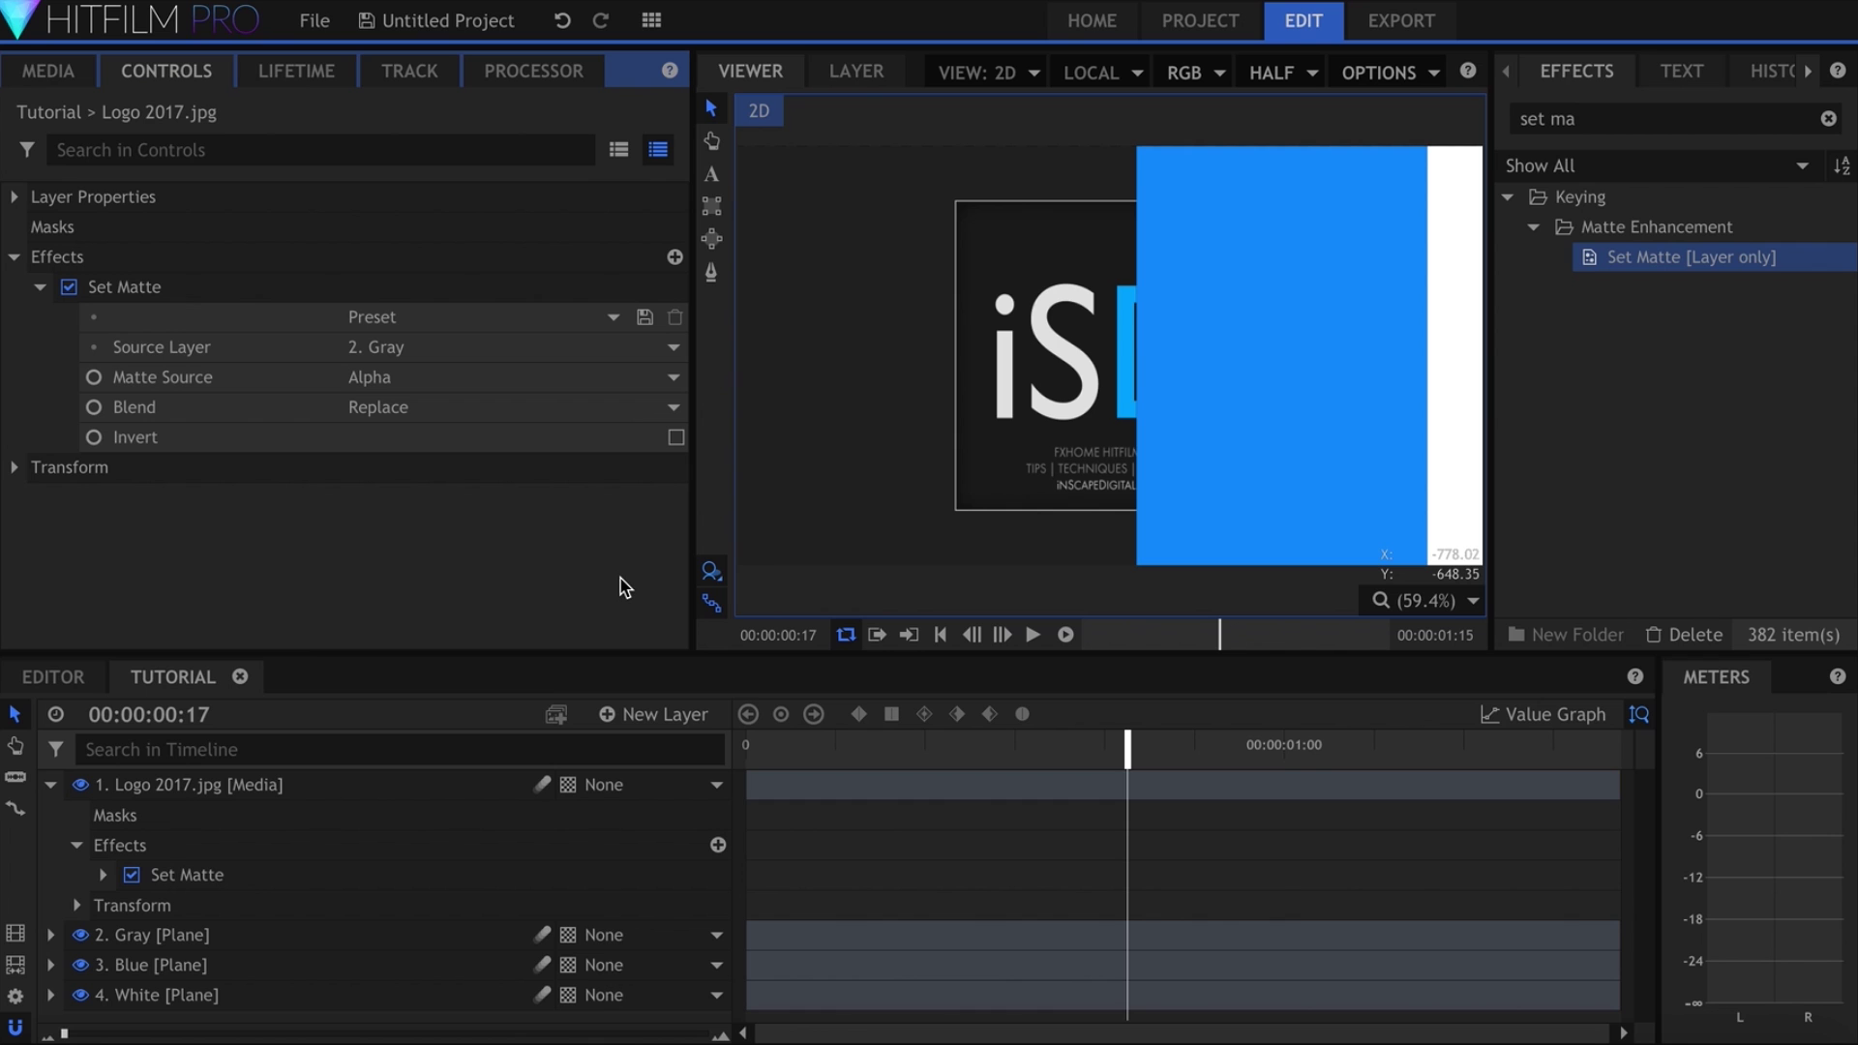
key("space")
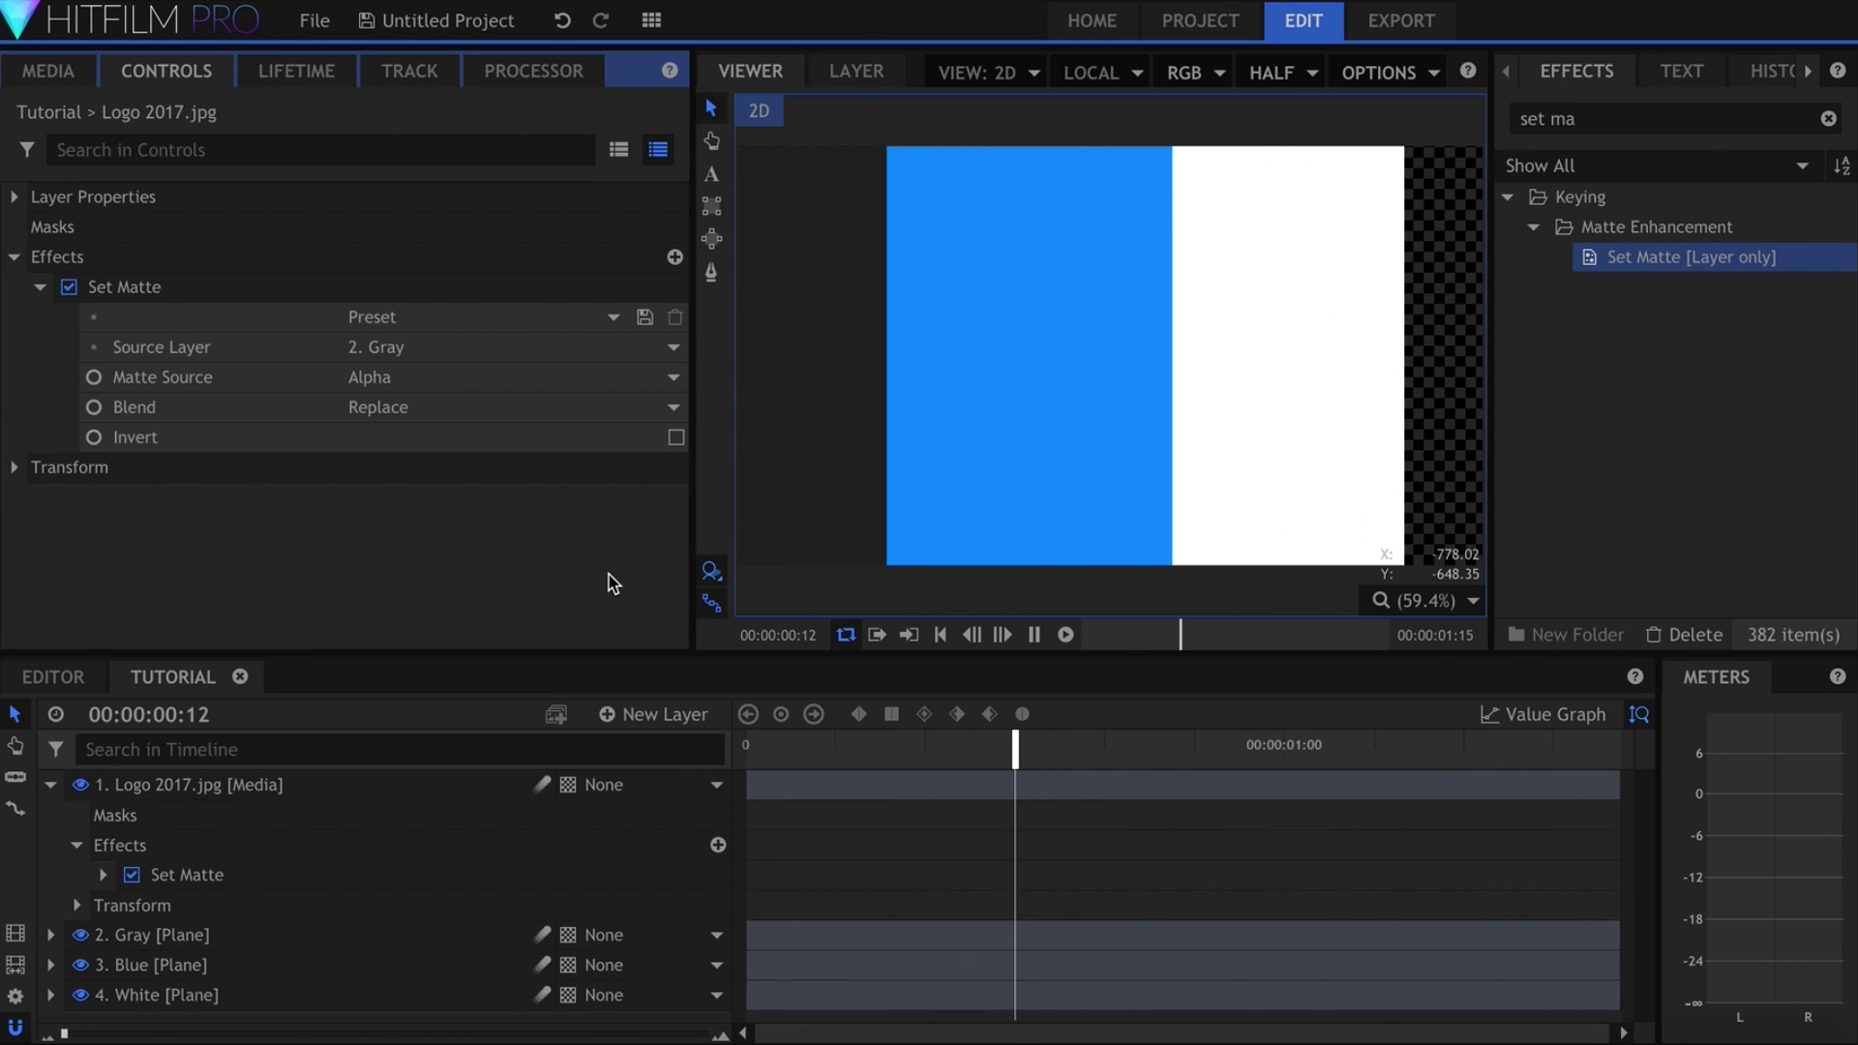
key("space")
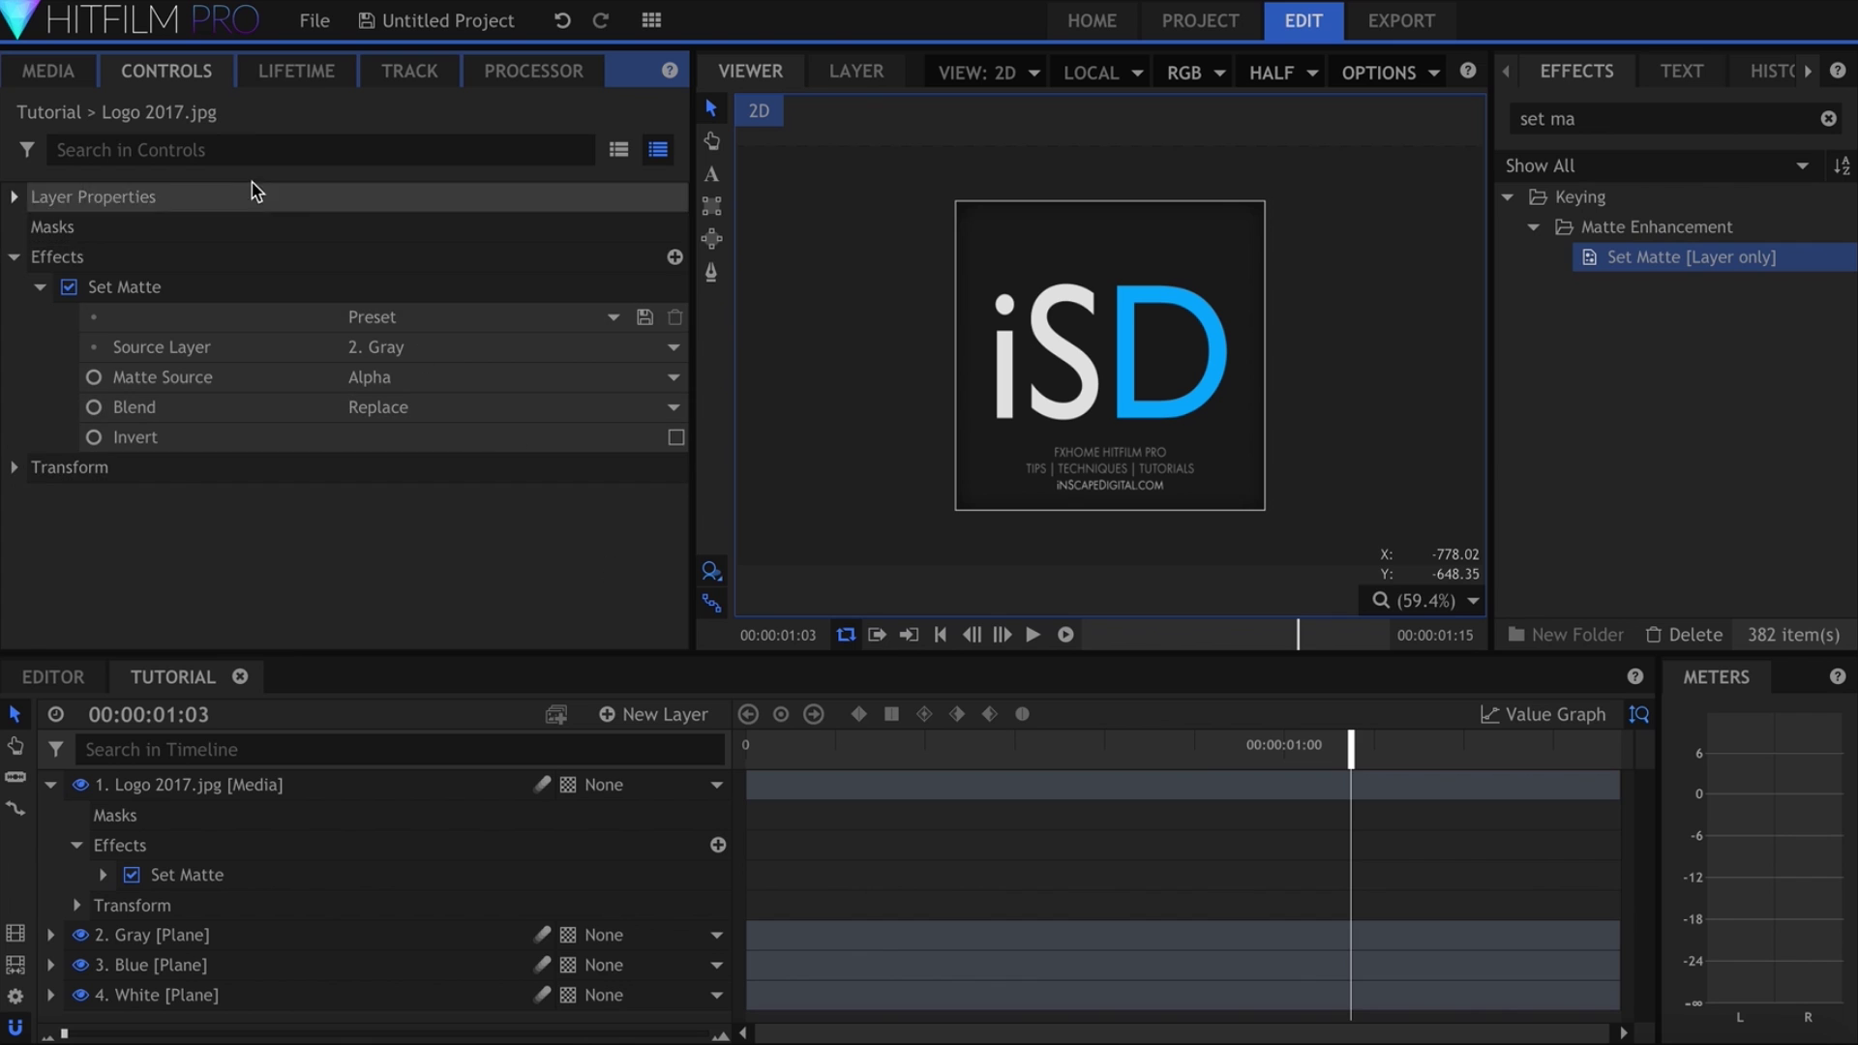
left_click(49, 71)
Duplicate the Tutorial shot, rename the copy Tutorial Reverse, and open it
left_click(13, 245)
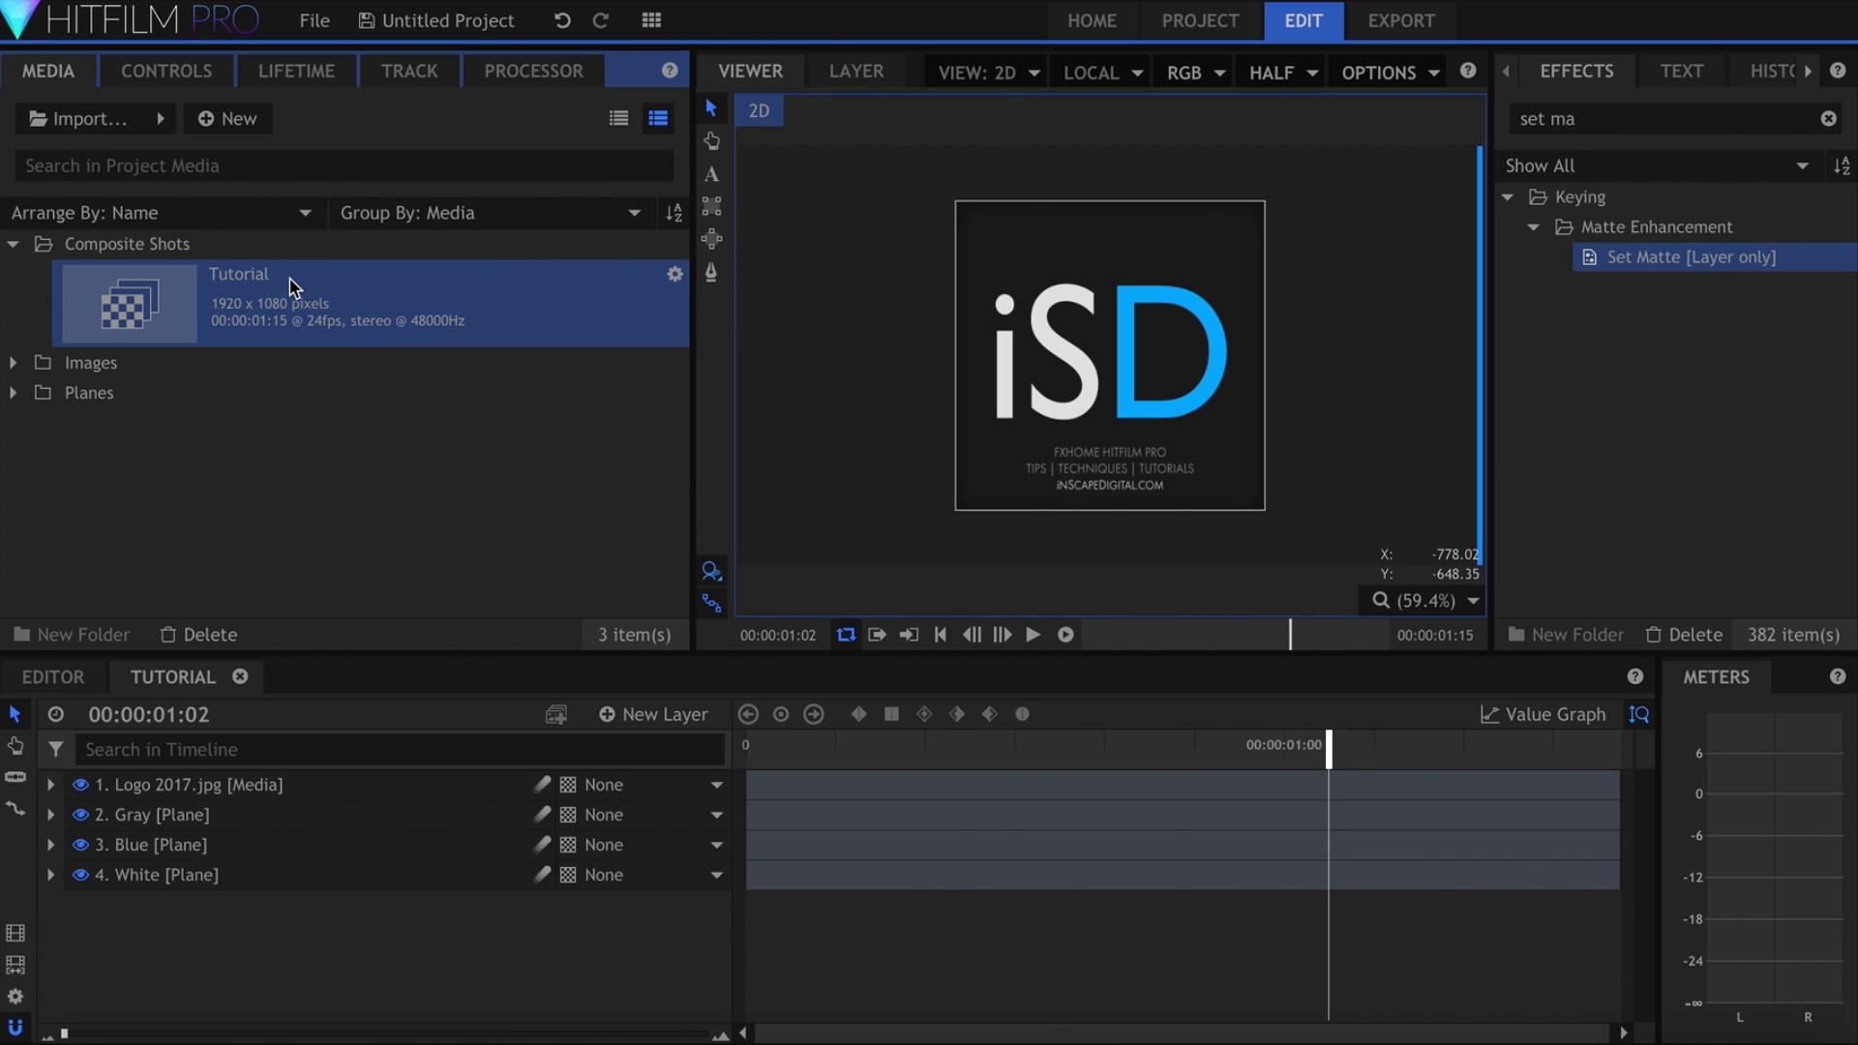
key("ctrl+d")
left_click(374, 393)
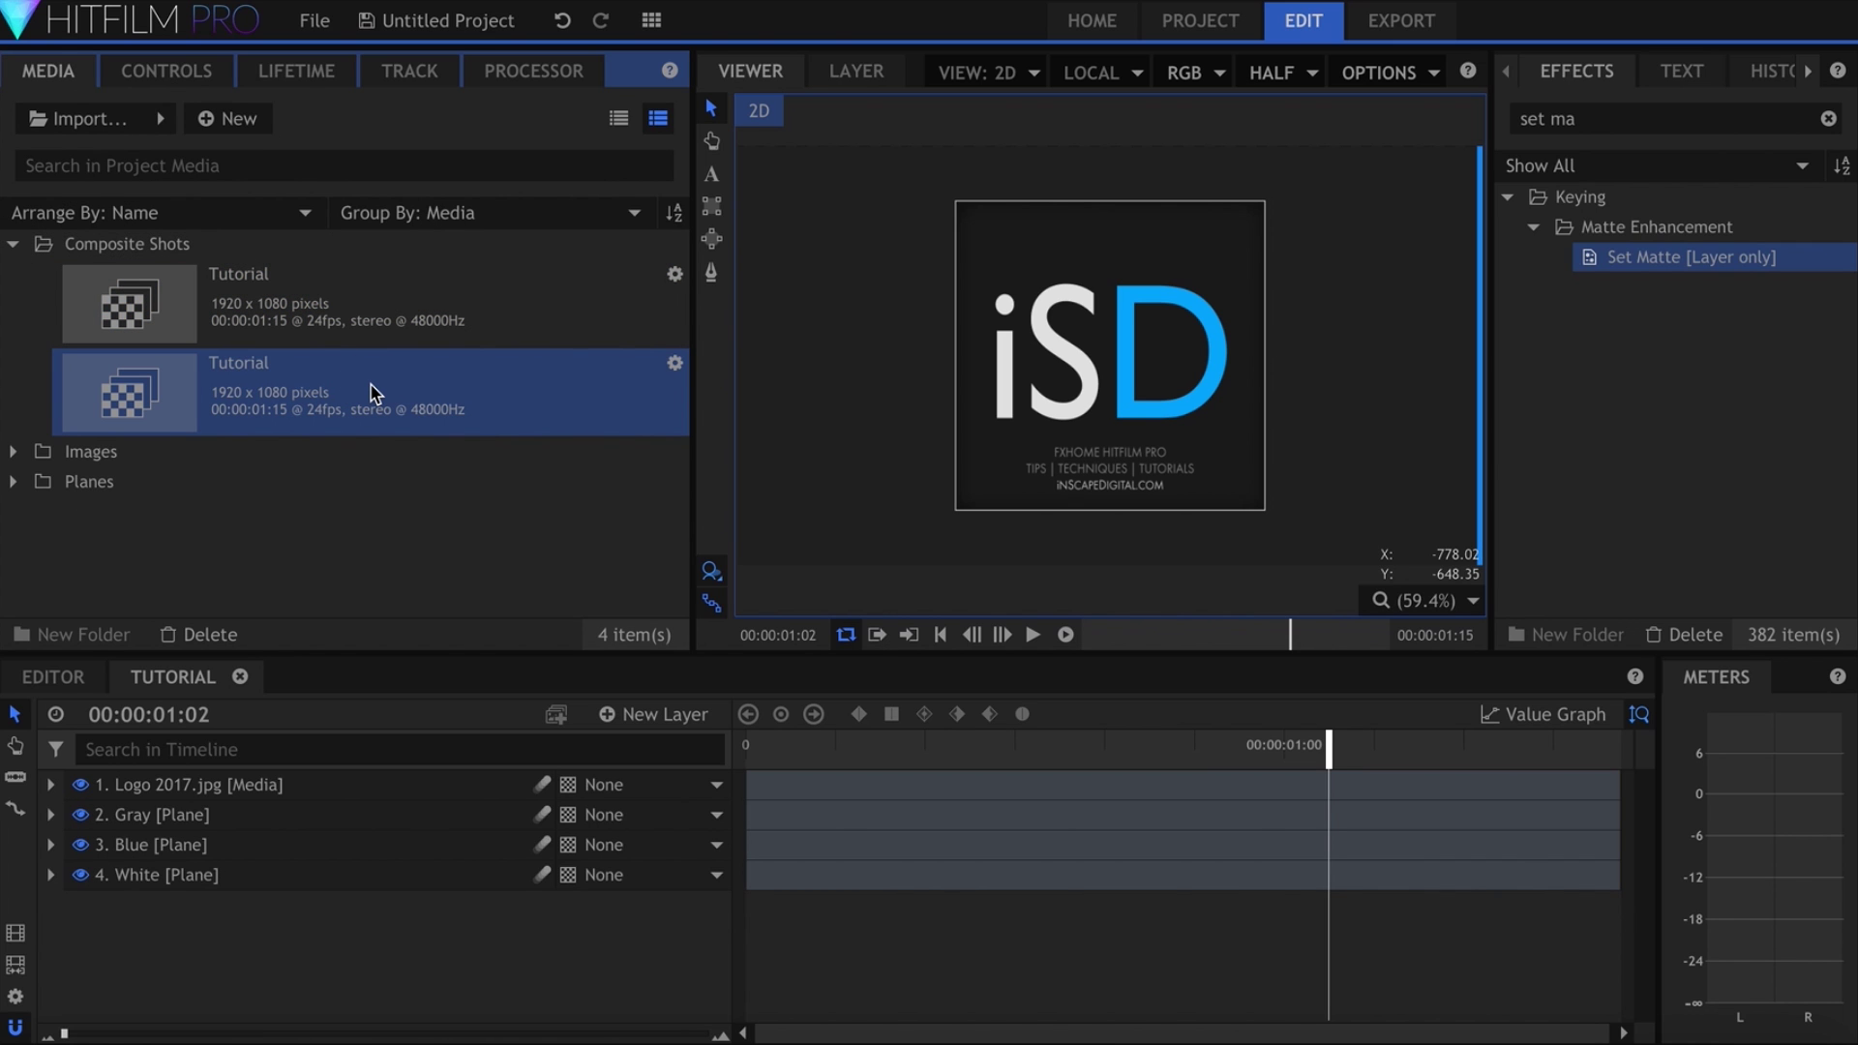
key("F2")
type("Rever")
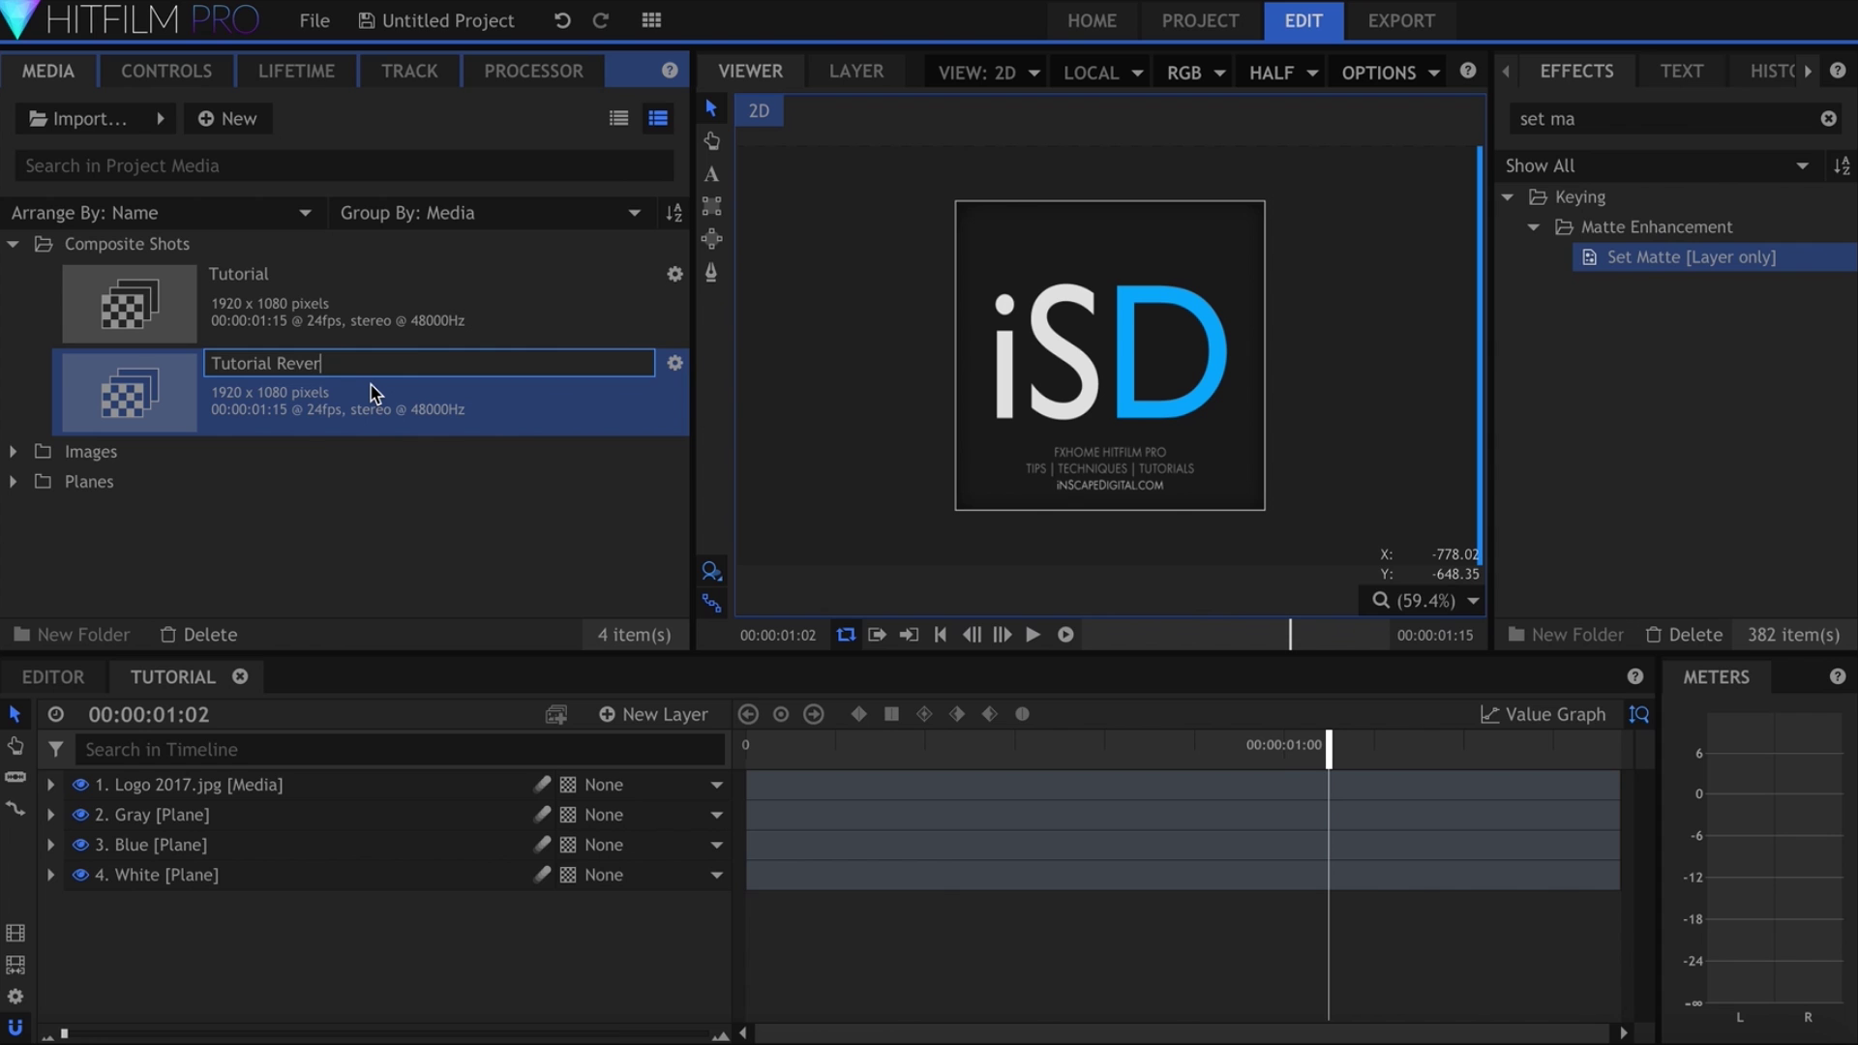
type("se")
key("Return")
double_click(372, 393)
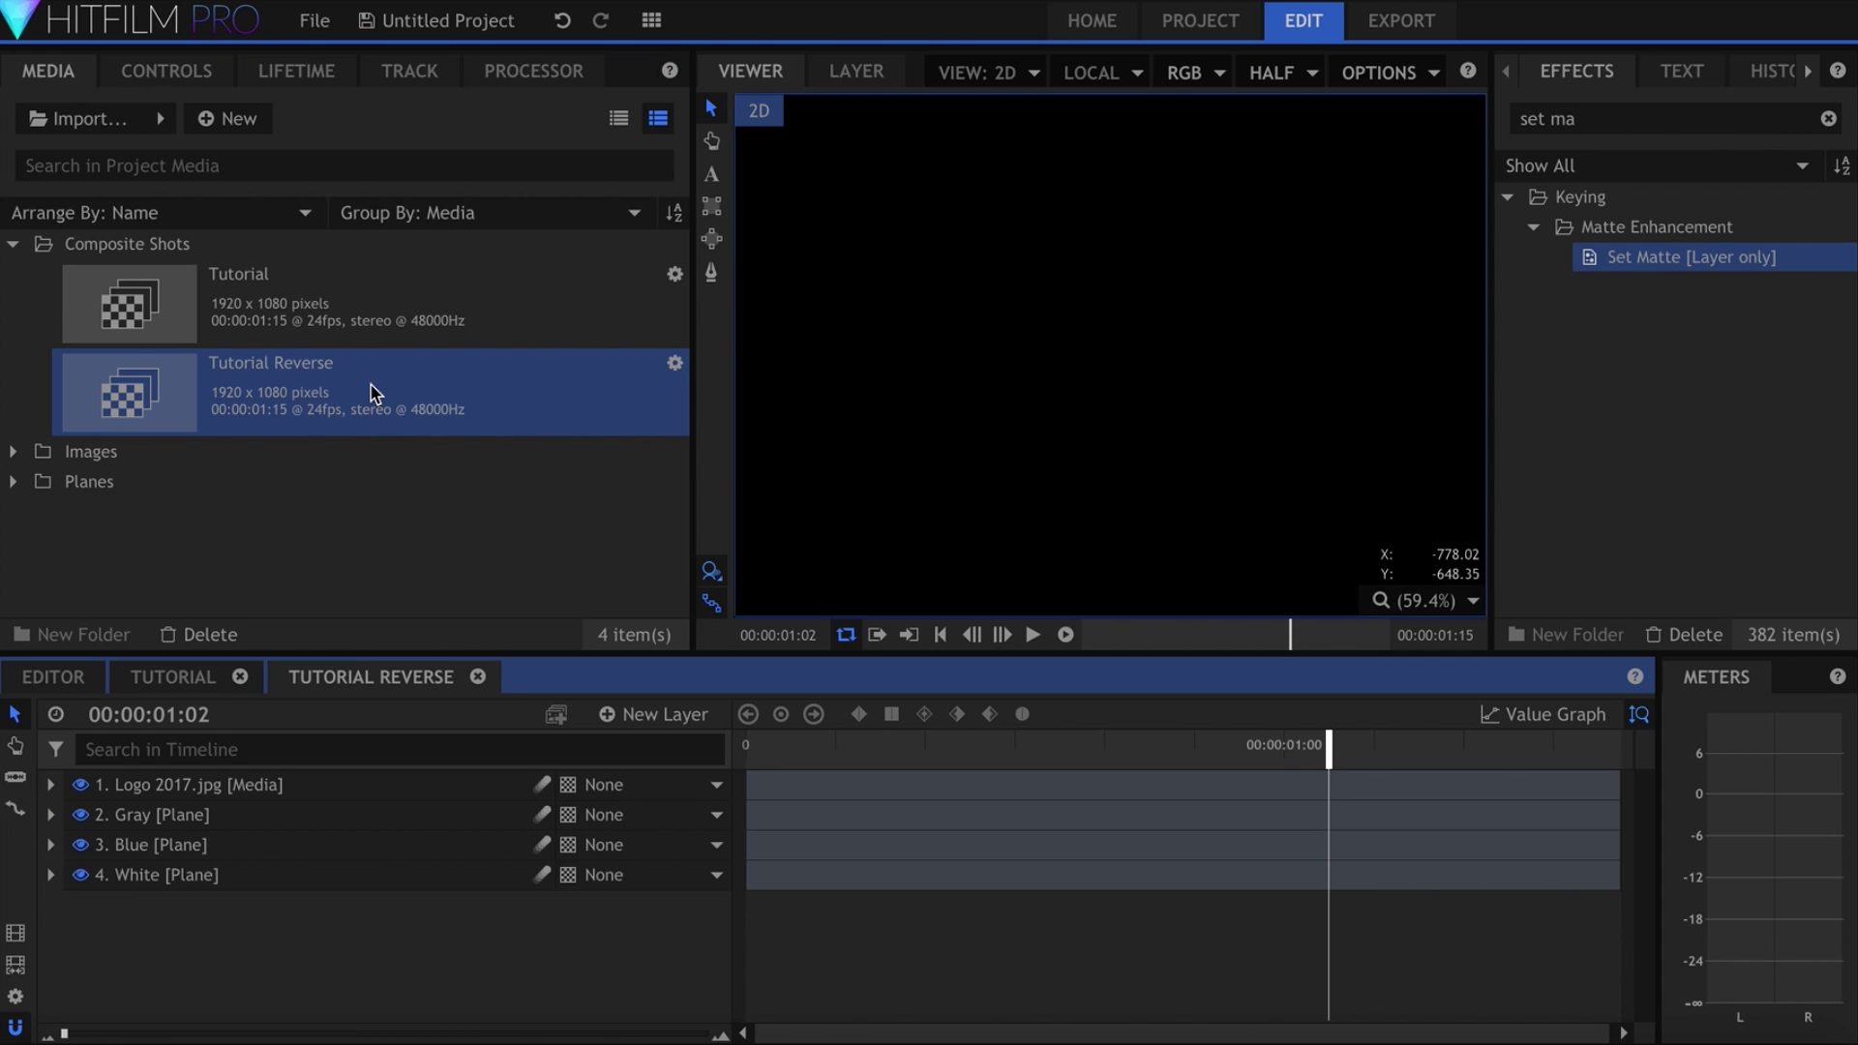
Set the Logo 2017.jpg layer's horizontal scale to -100% and play the shot
left_click(363, 785)
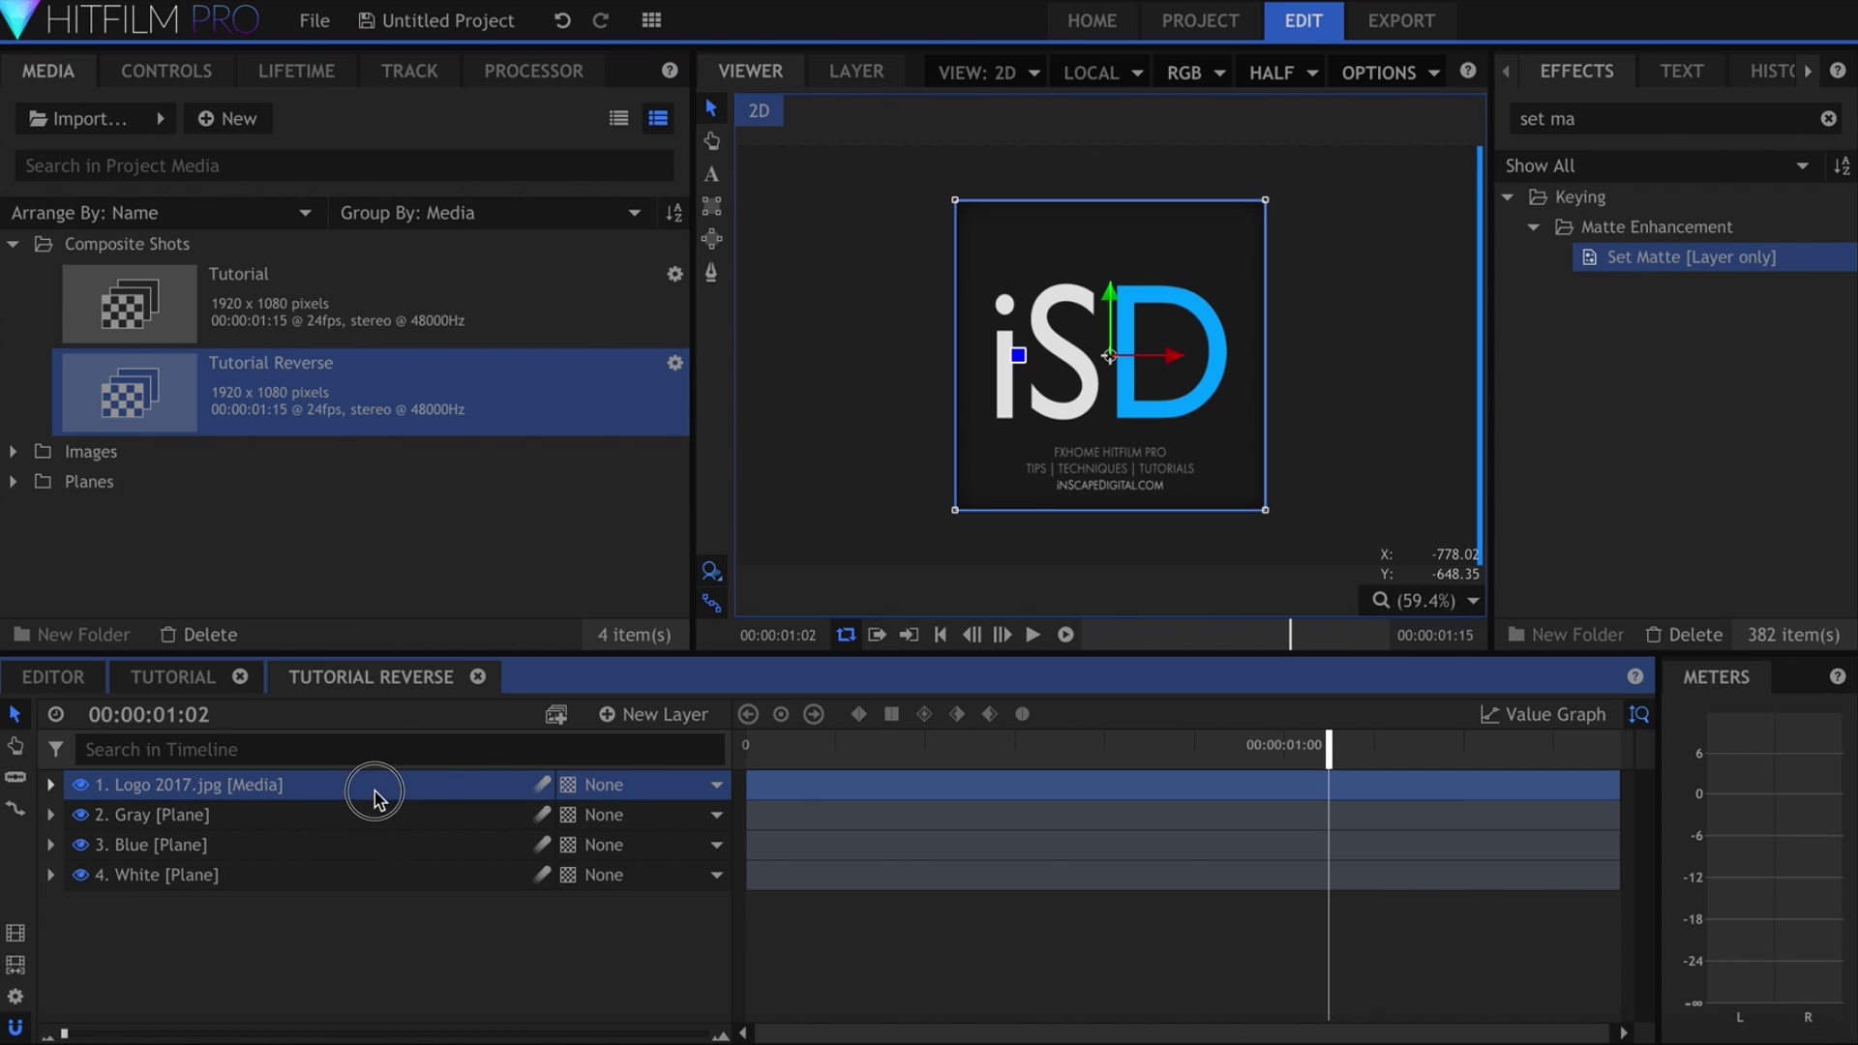
left_click(165, 70)
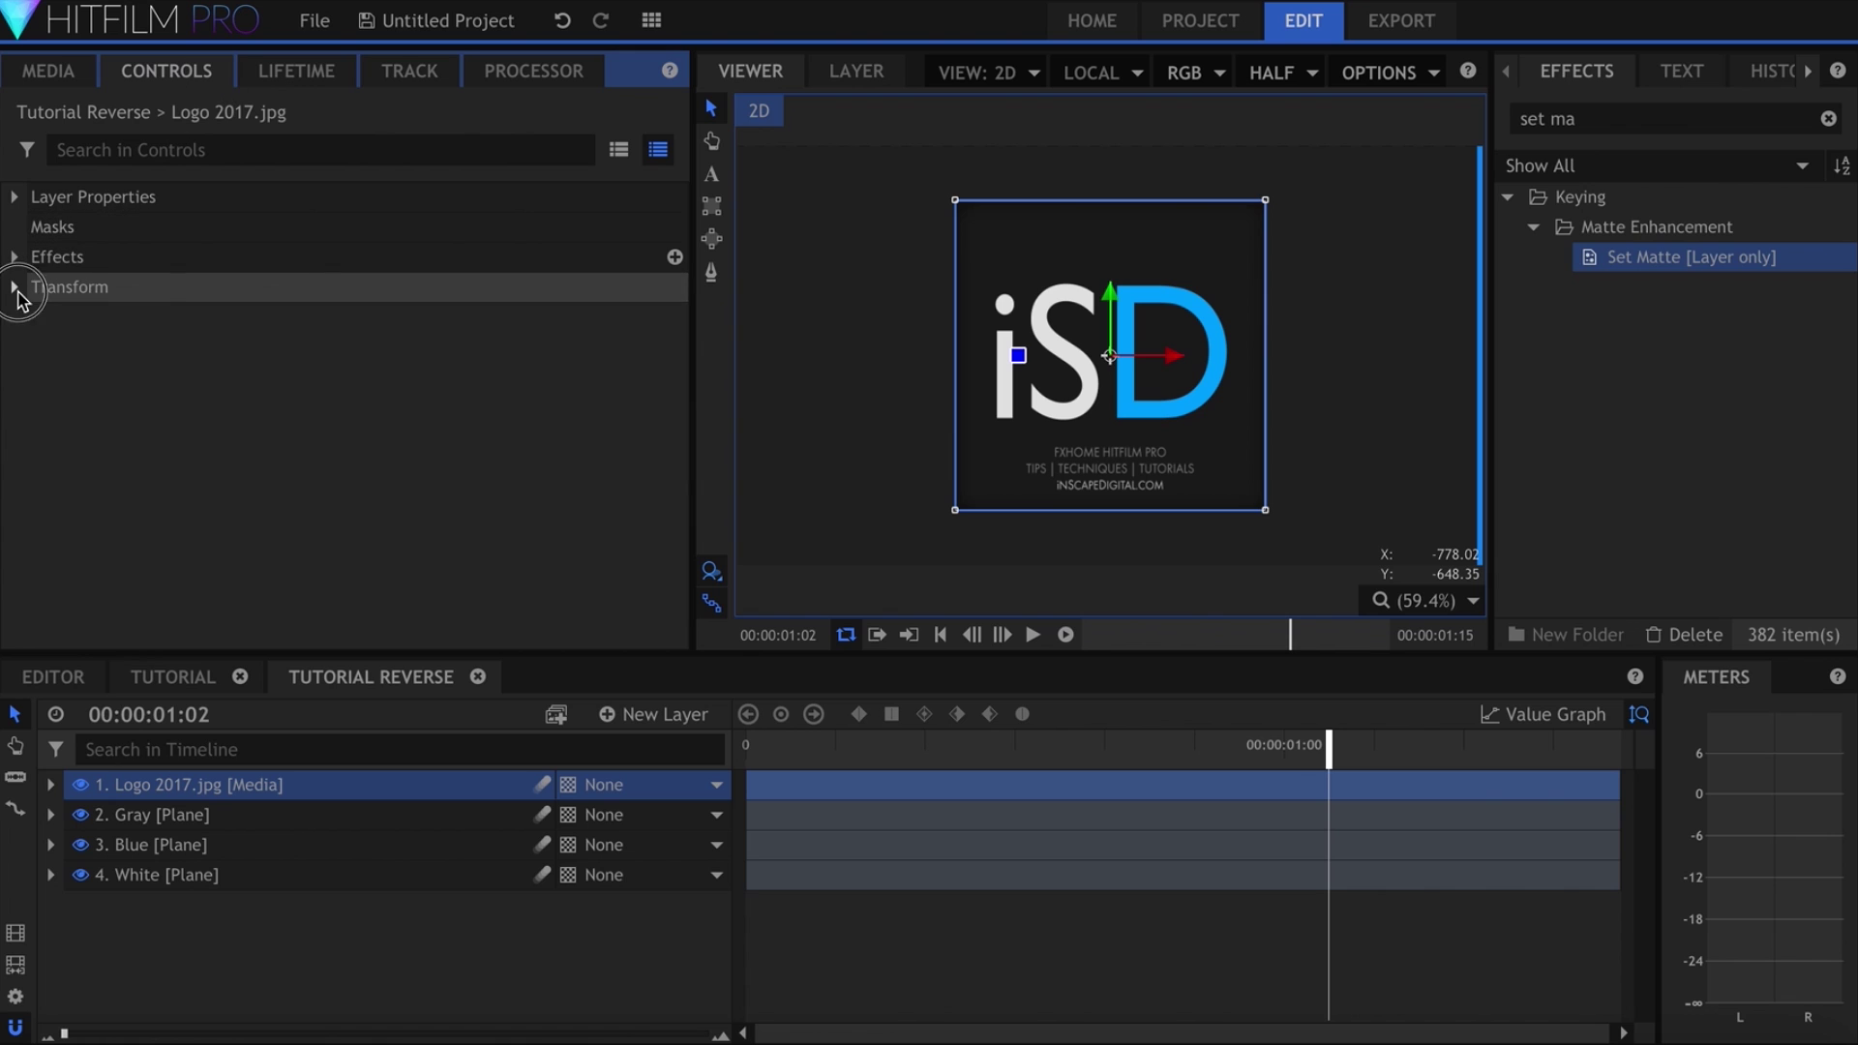
left_click(14, 286)
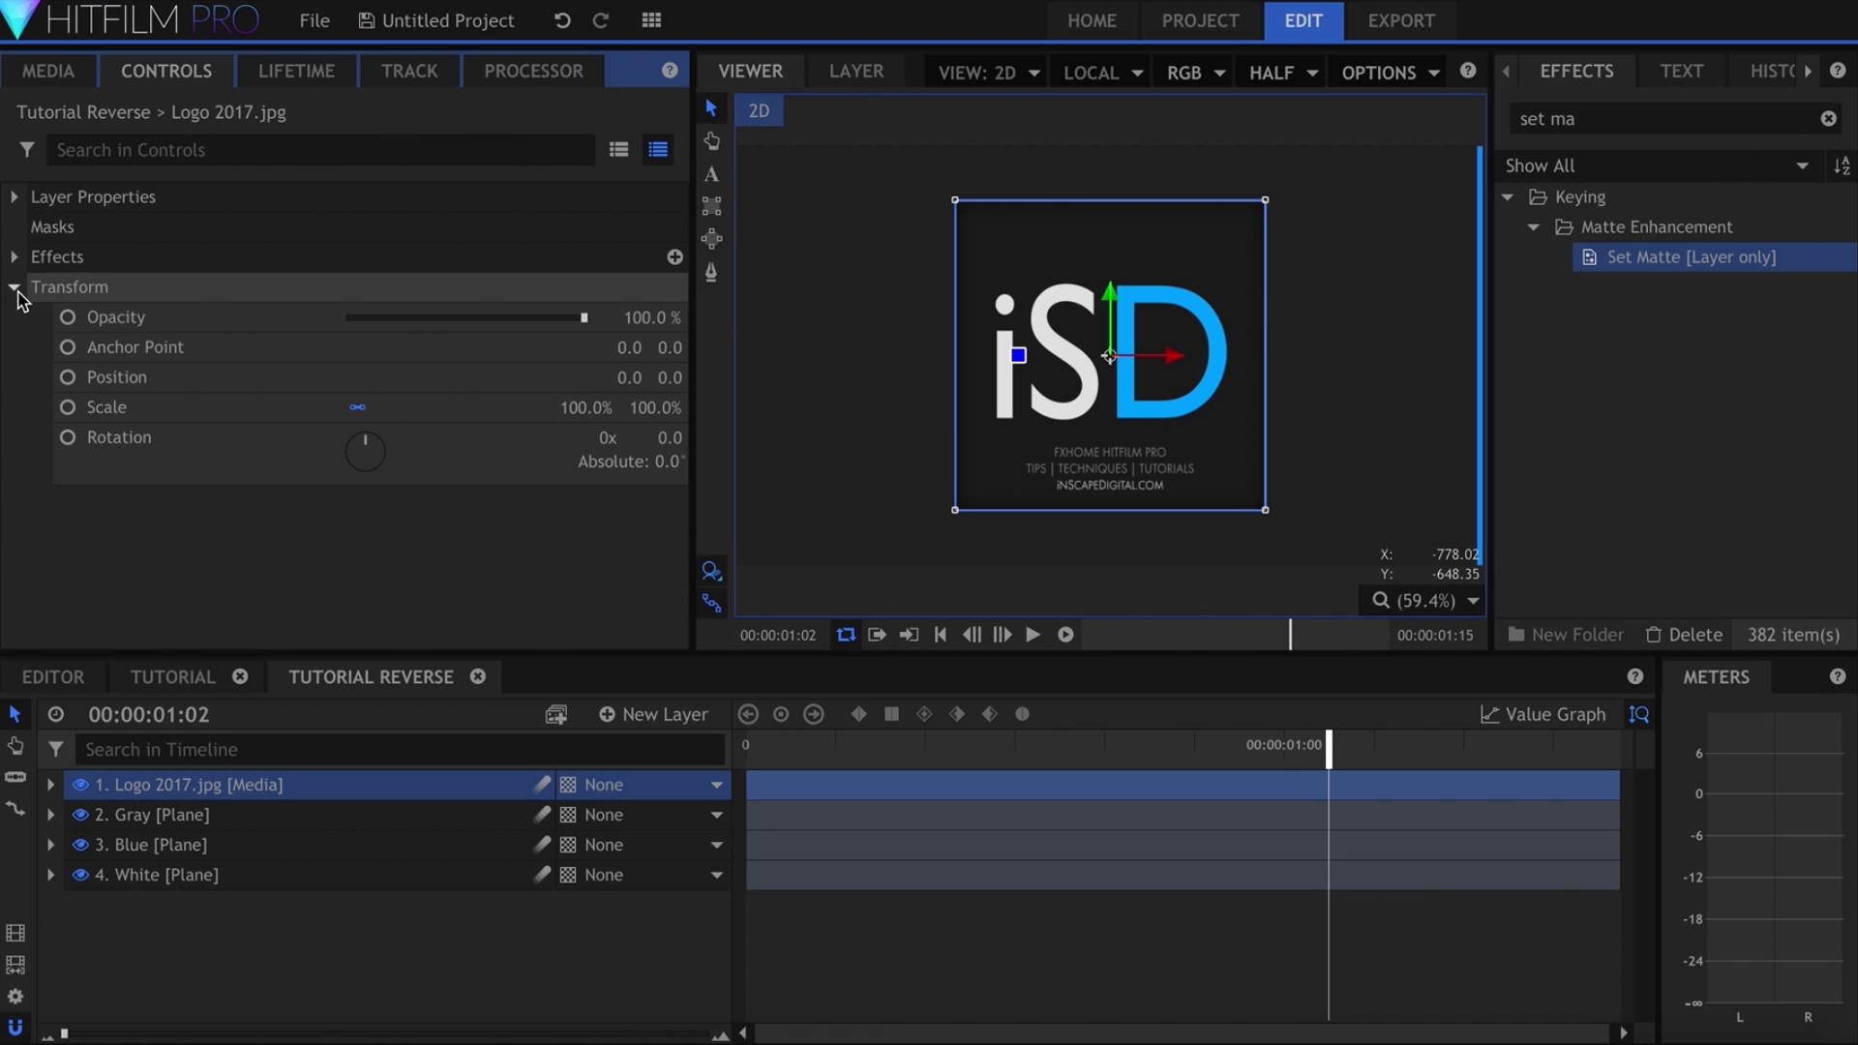
left_click(360, 410)
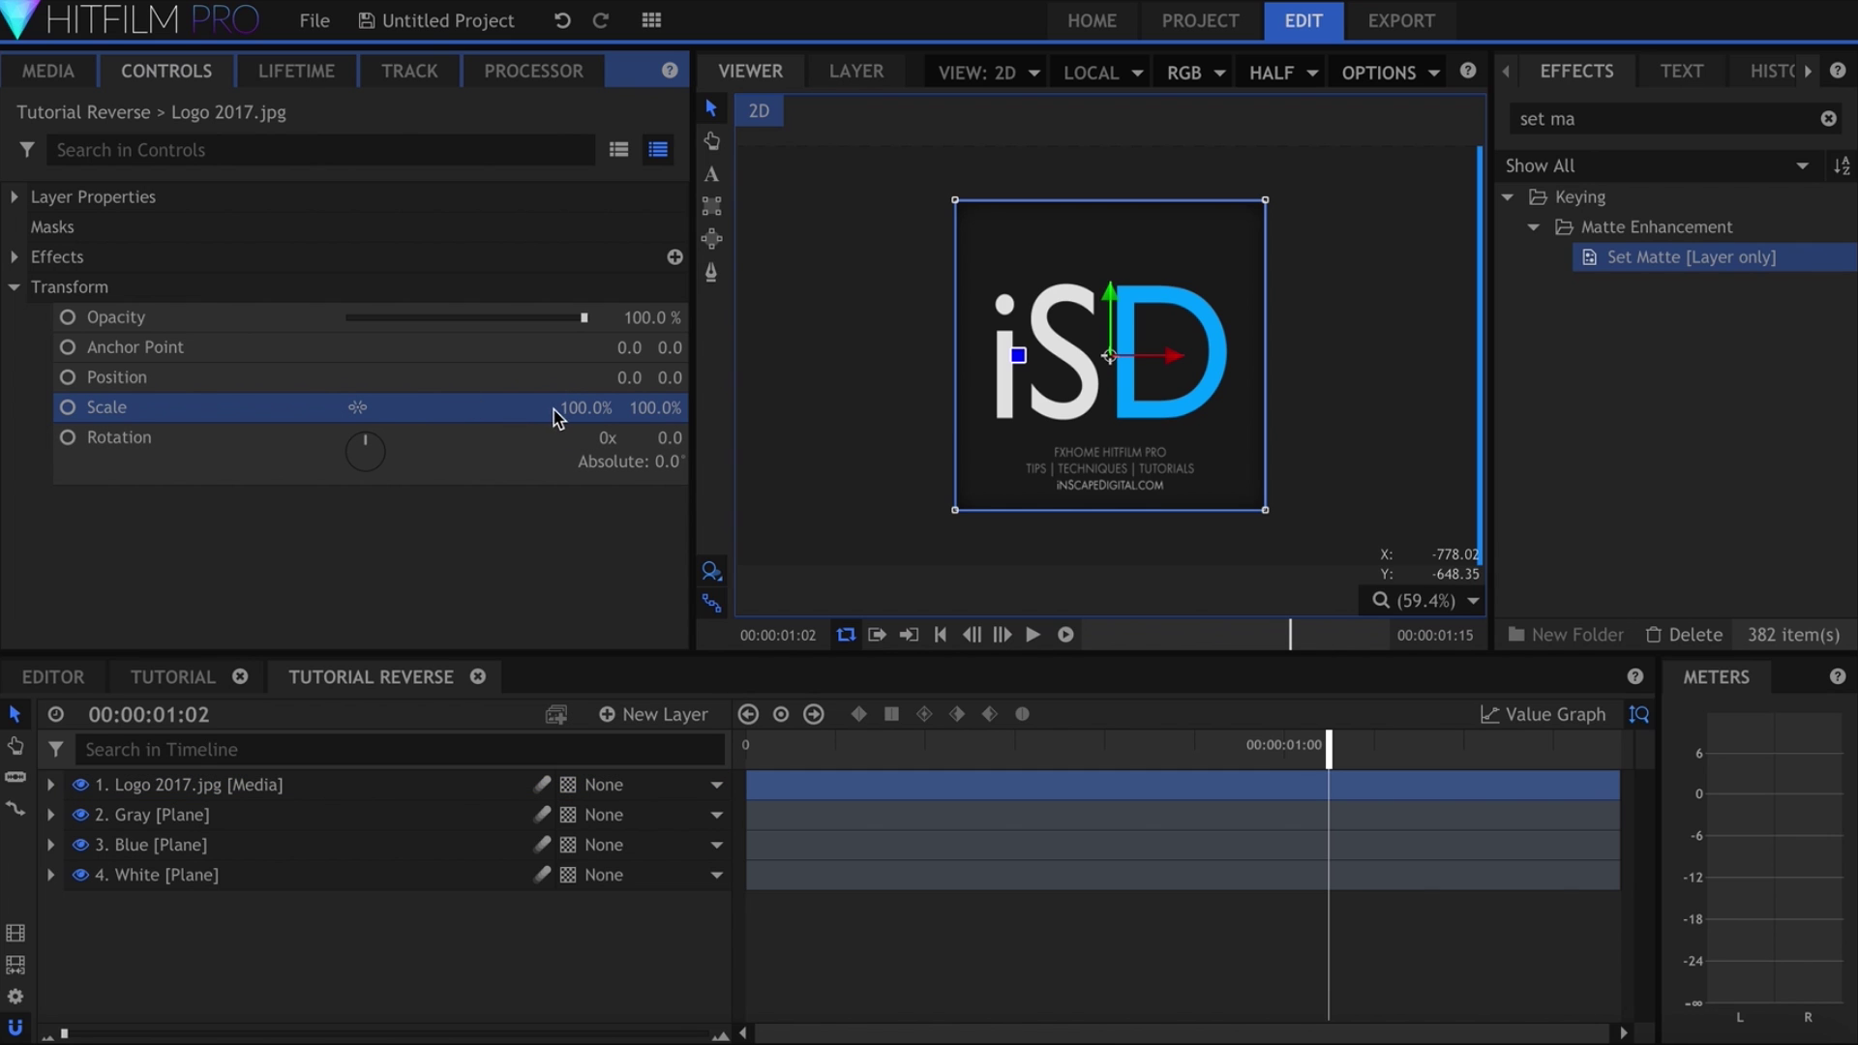
left_click_drag(574, 408, 578, 406)
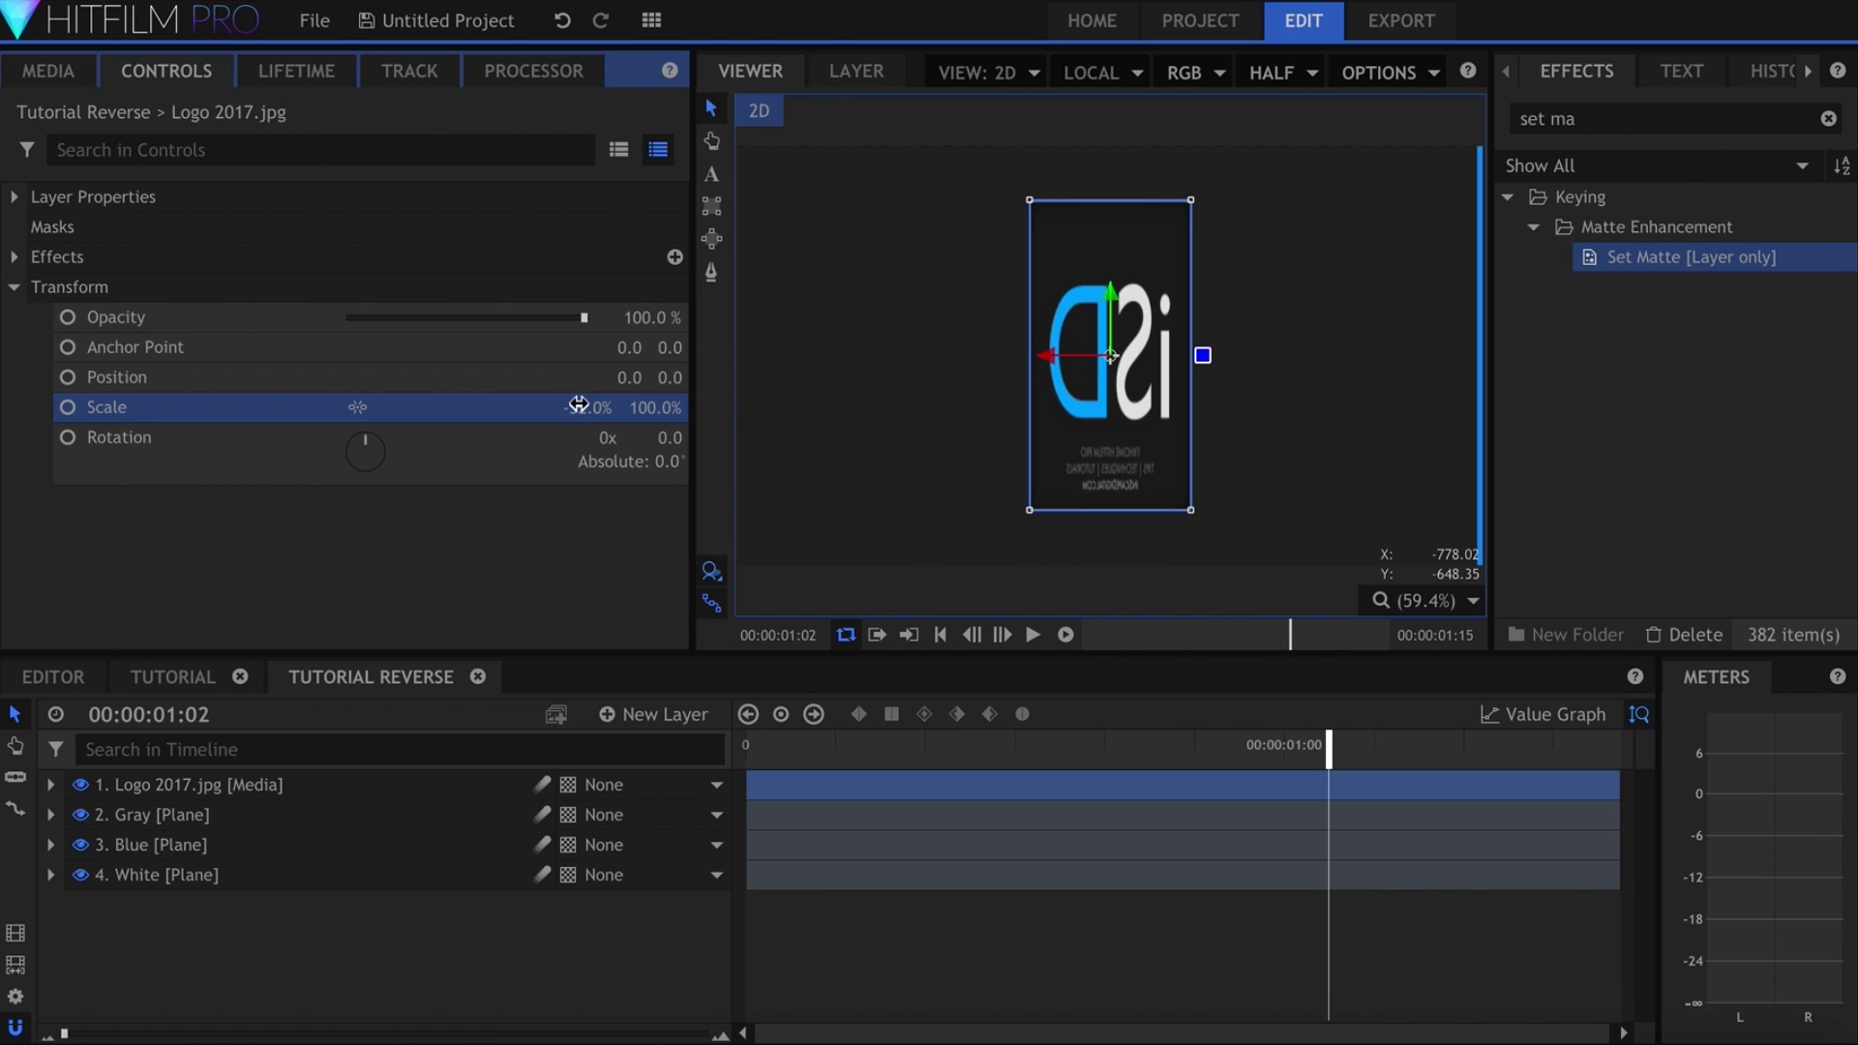
key("ctrl+z")
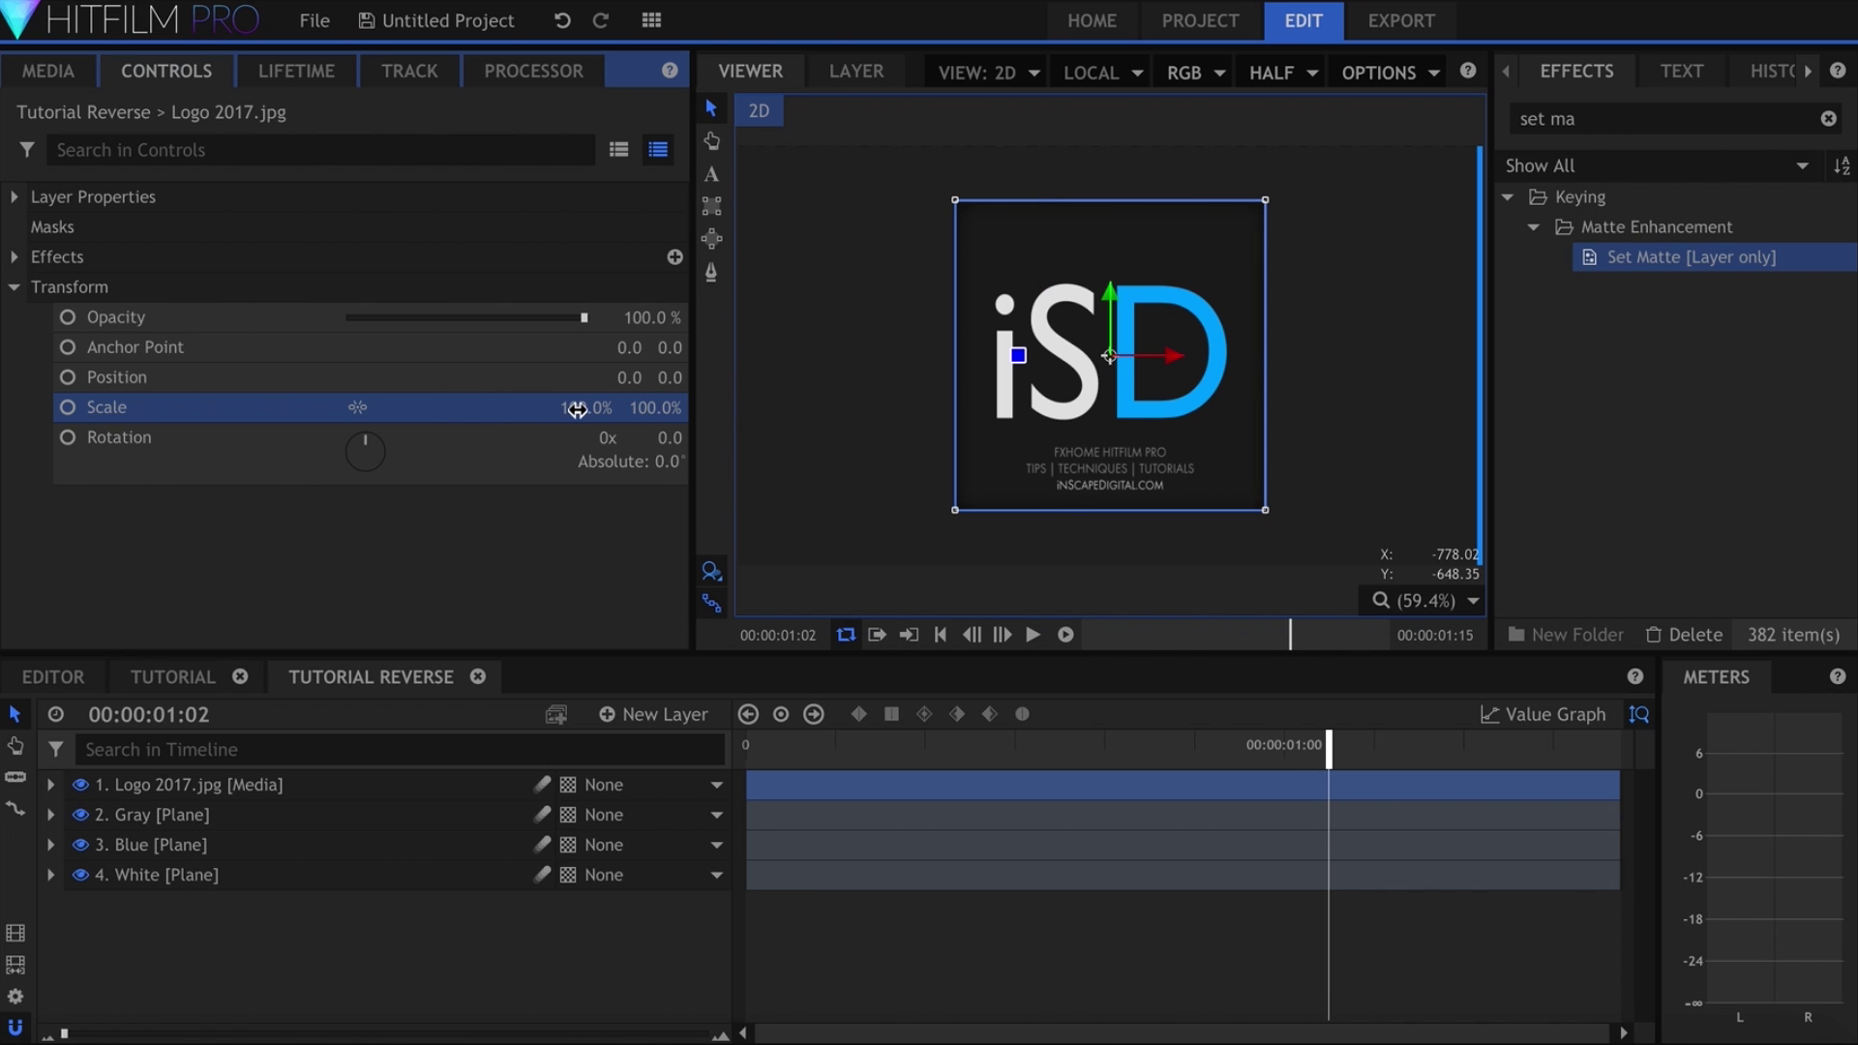
type("-100")
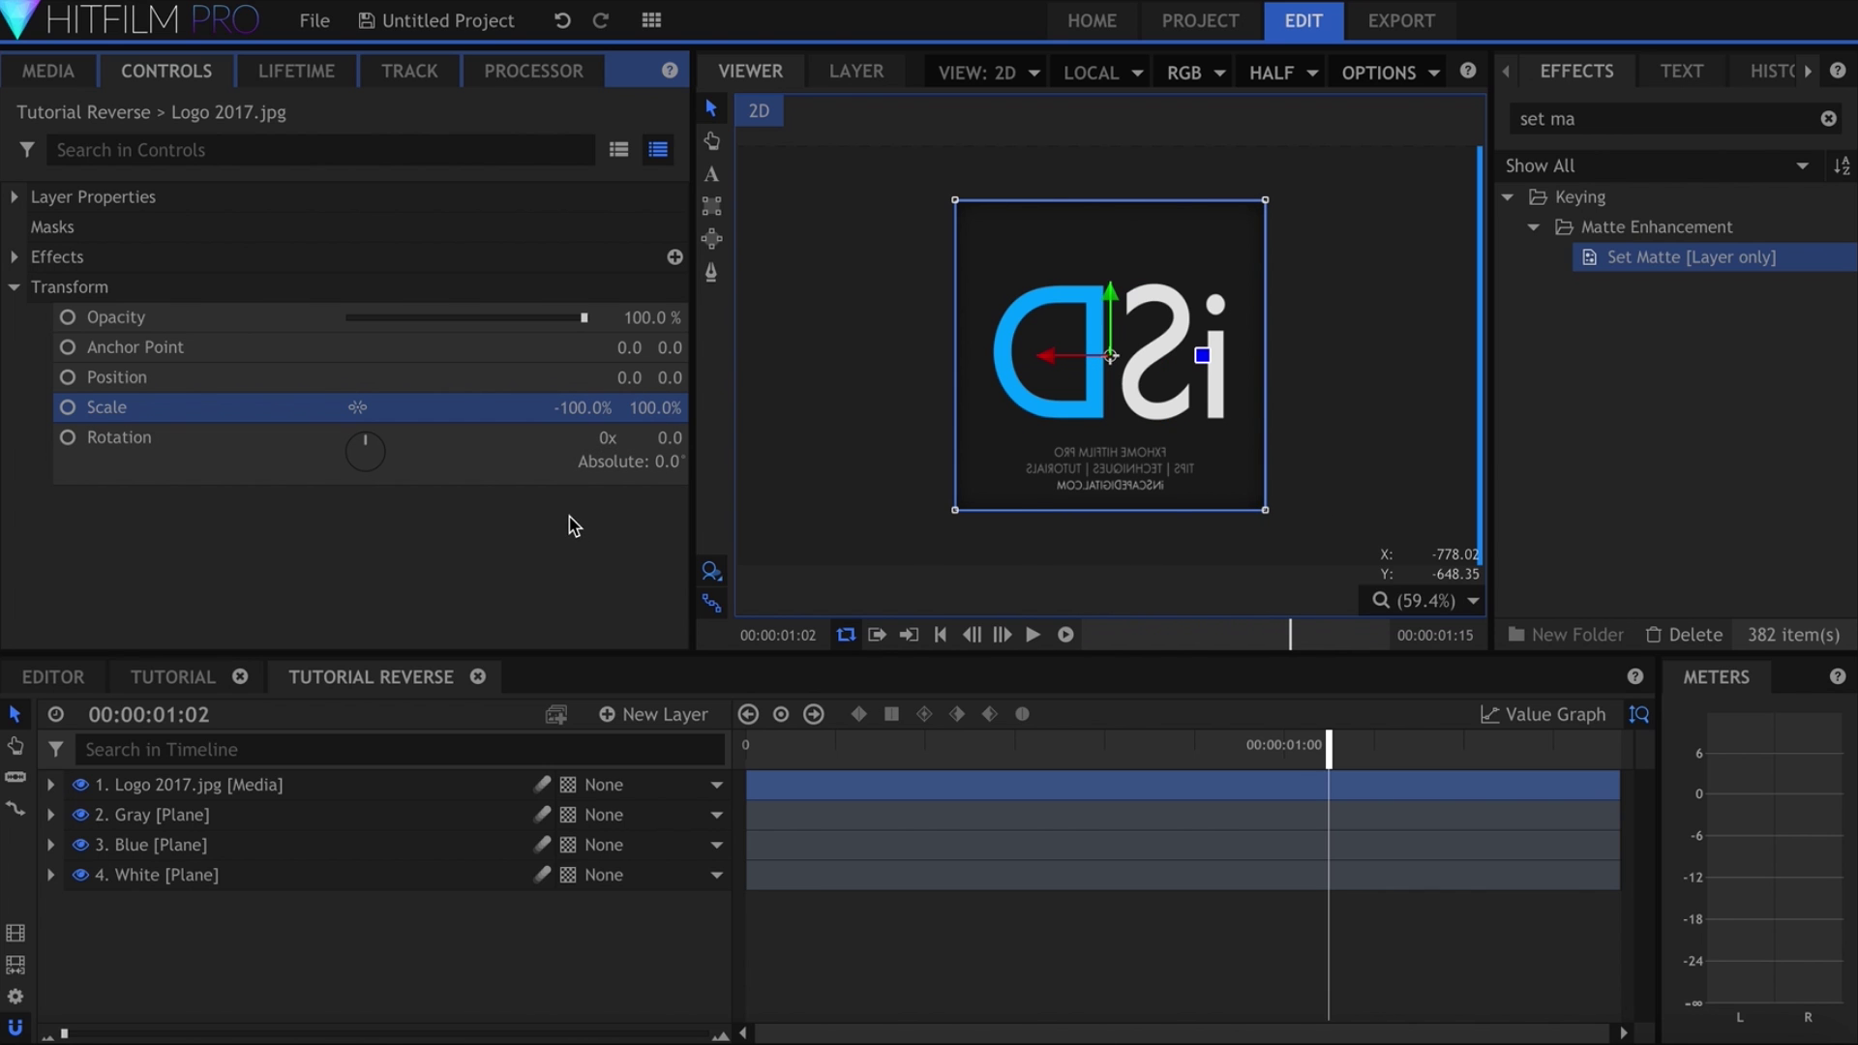
key("space")
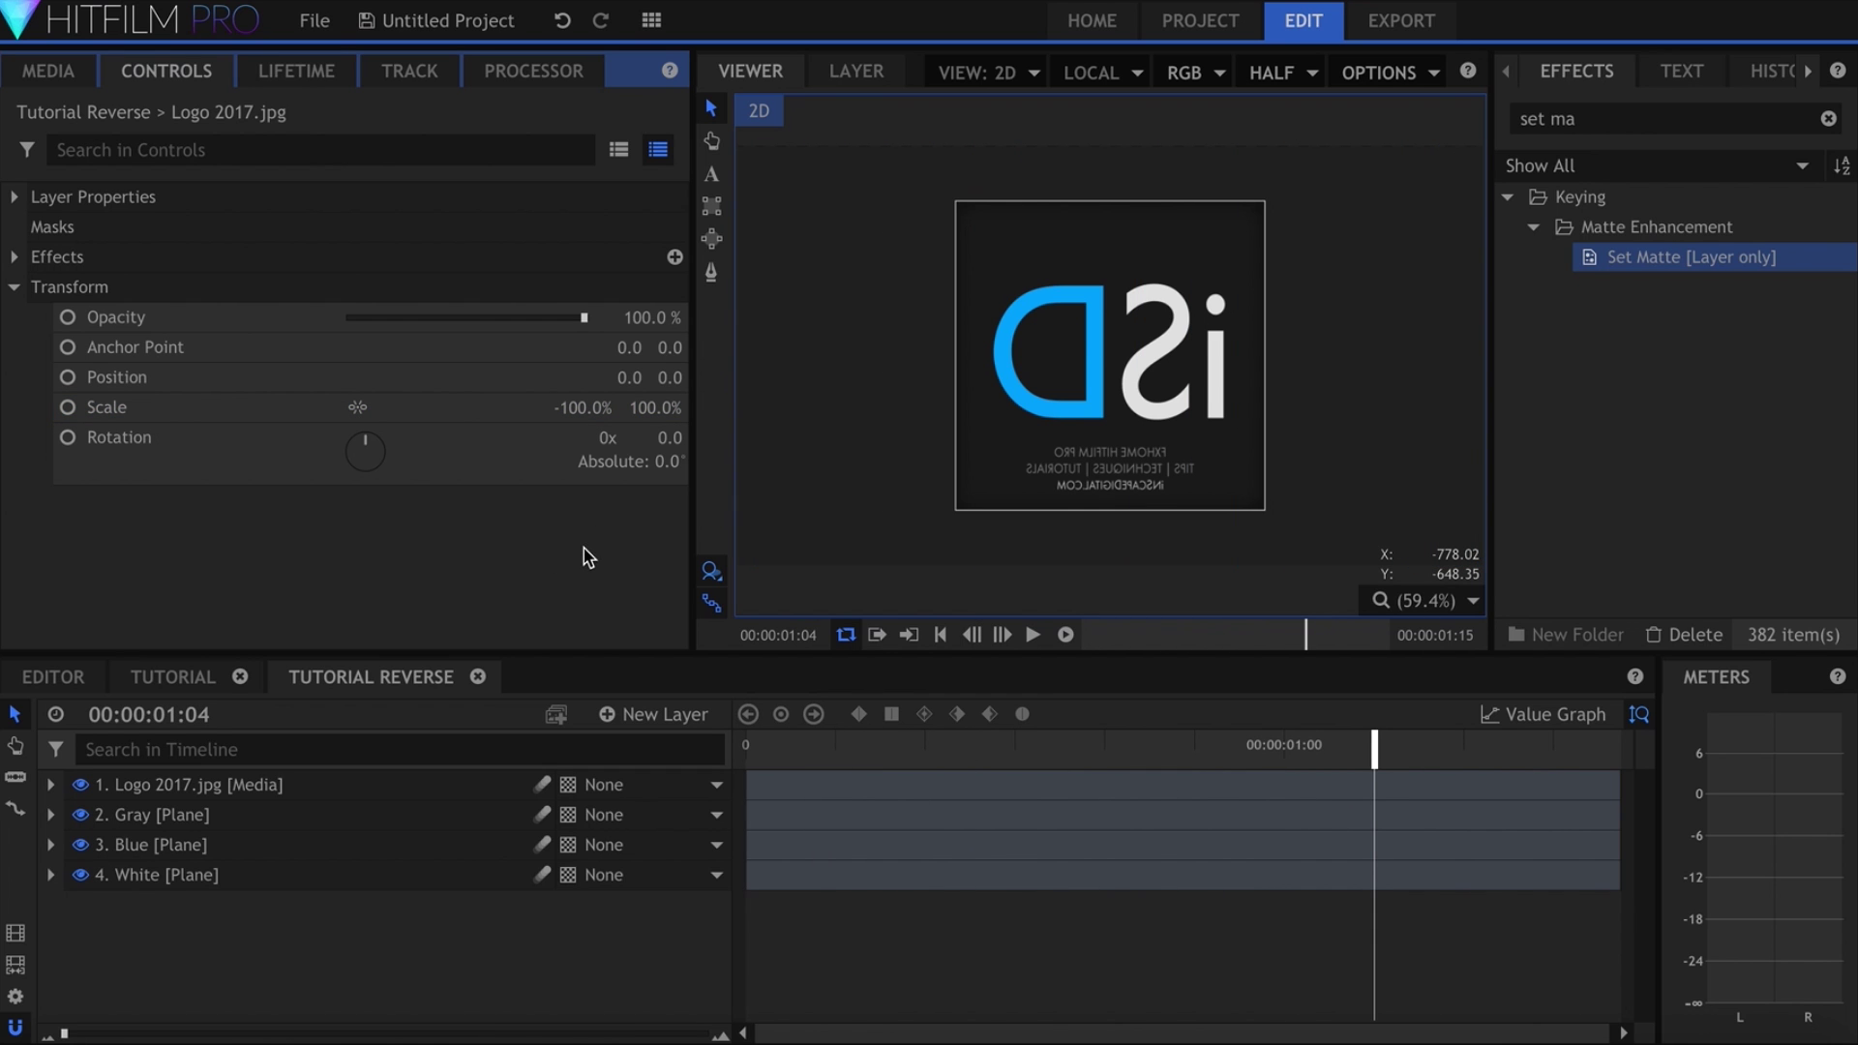
left_click(32, 681)
Place Tutorial and Tutorial Reverse on Video 1, zoom in, and play the edit
left_click(48, 72)
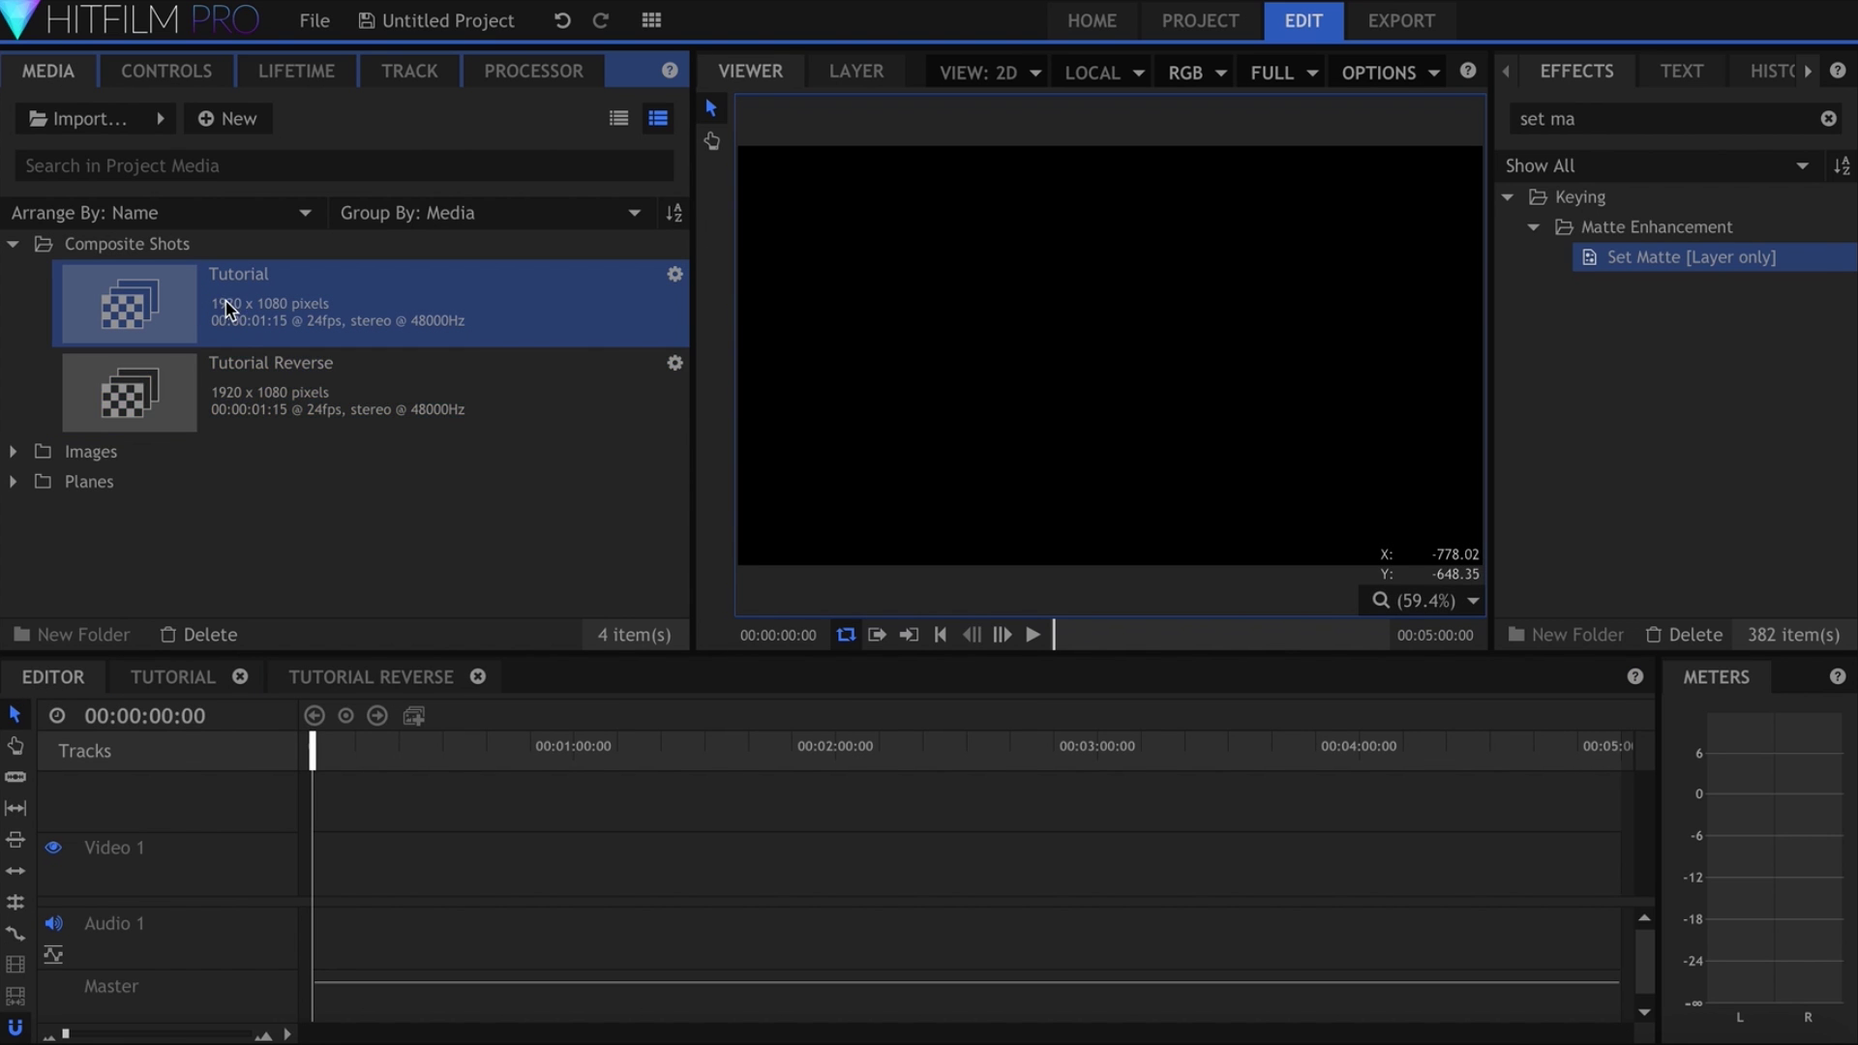
left_click(270, 385, "shift")
left_click_drag(270, 305, 309, 900)
left_click_drag(64, 1035, 121, 1035)
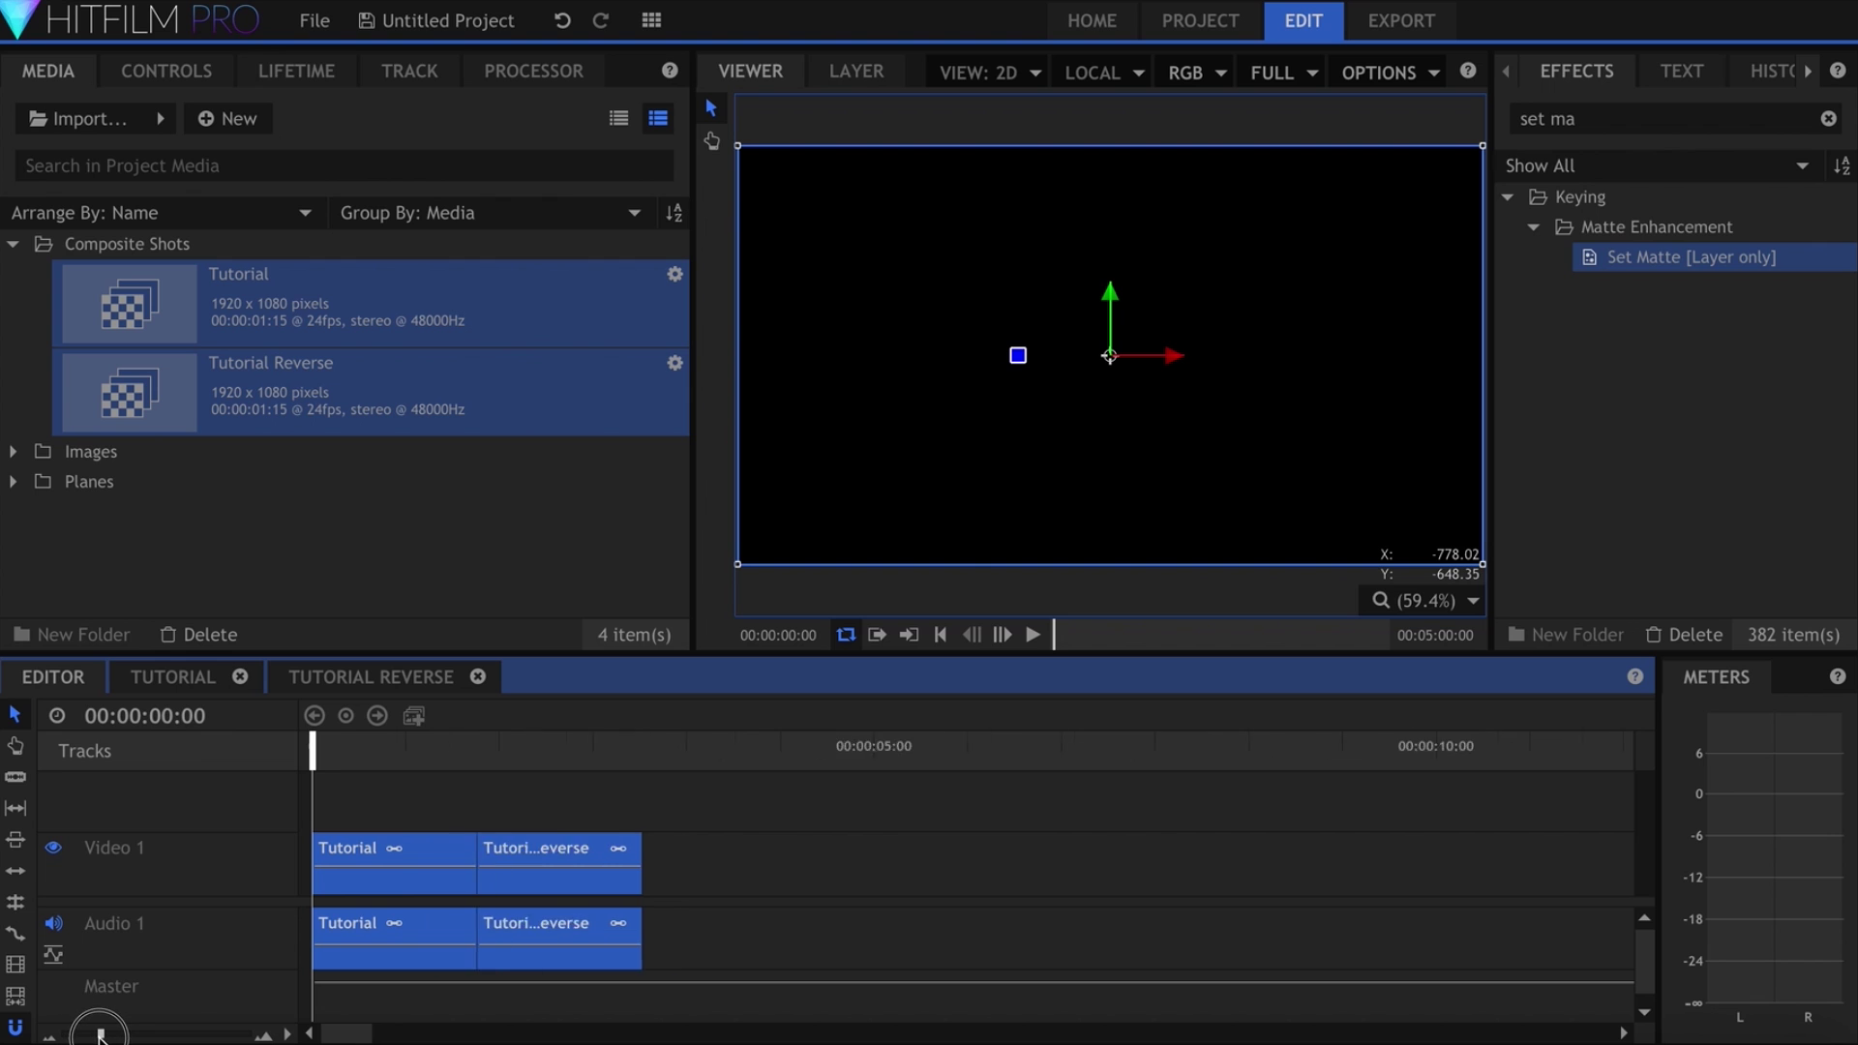
left_click(1132, 766)
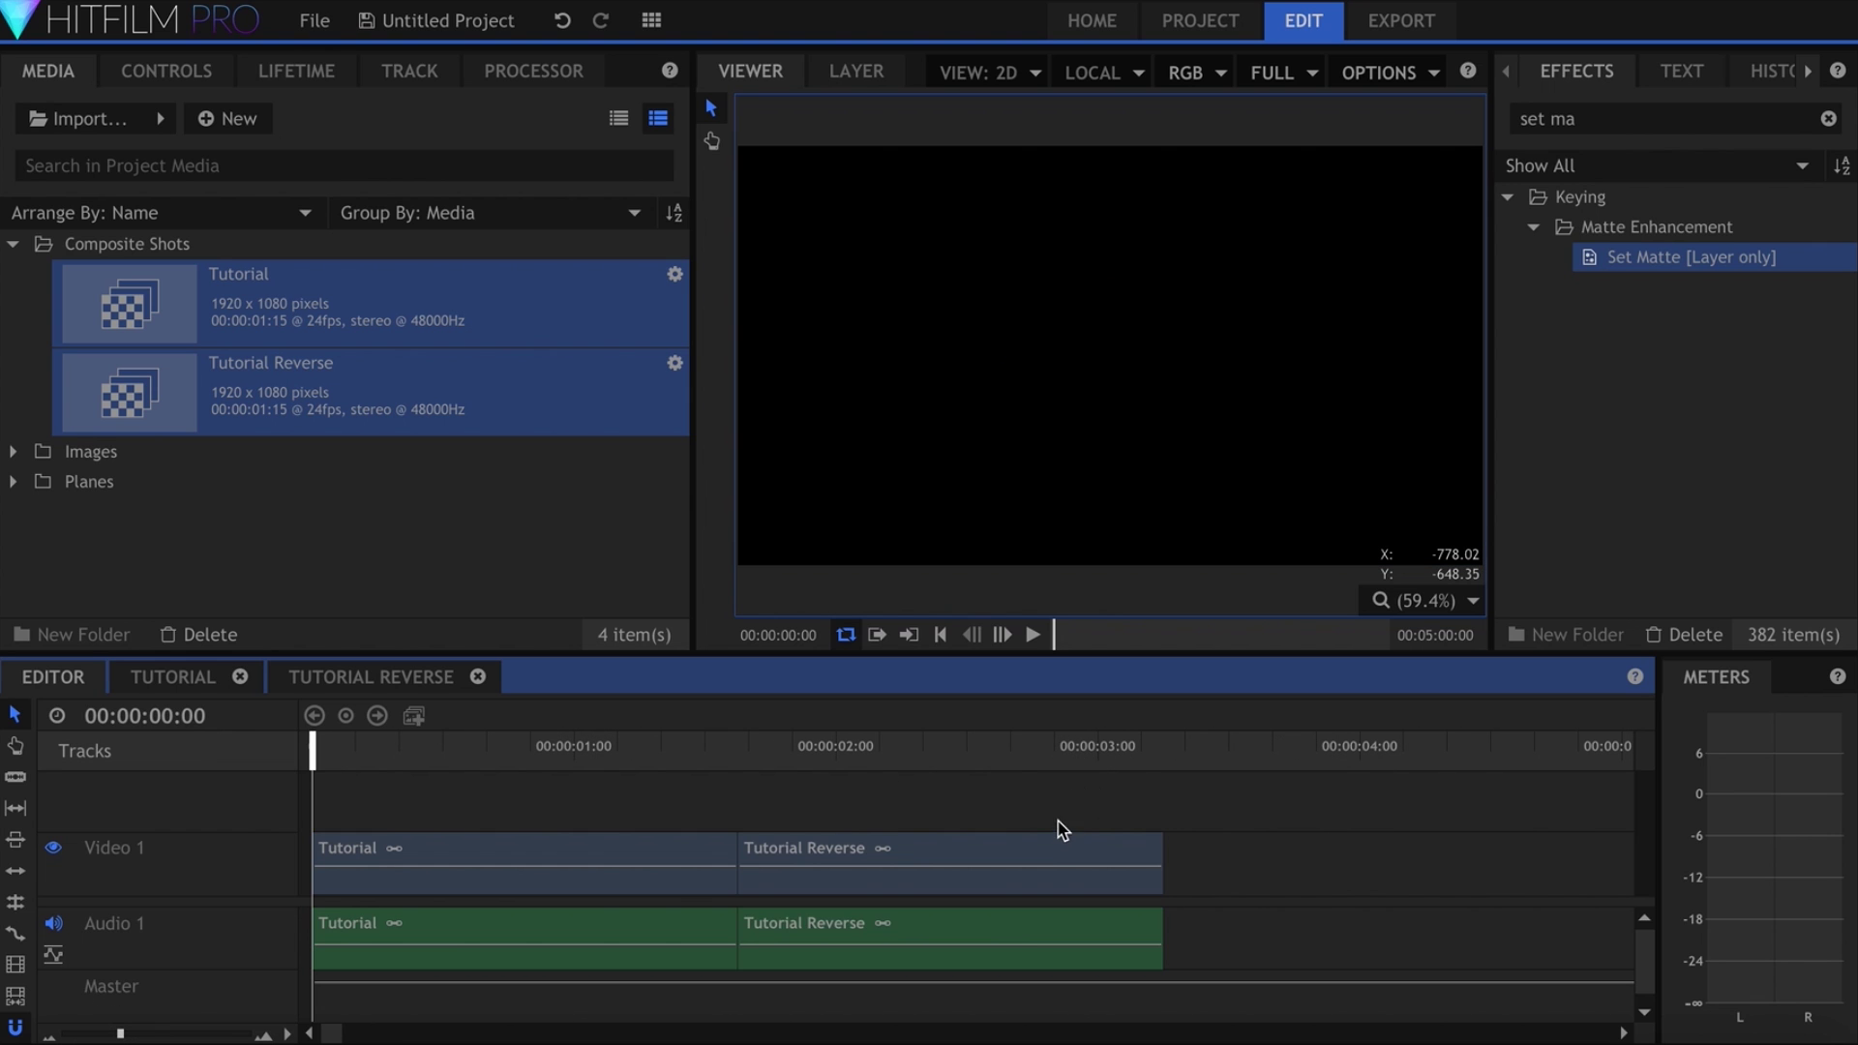
left_click(1052, 849)
key("space")
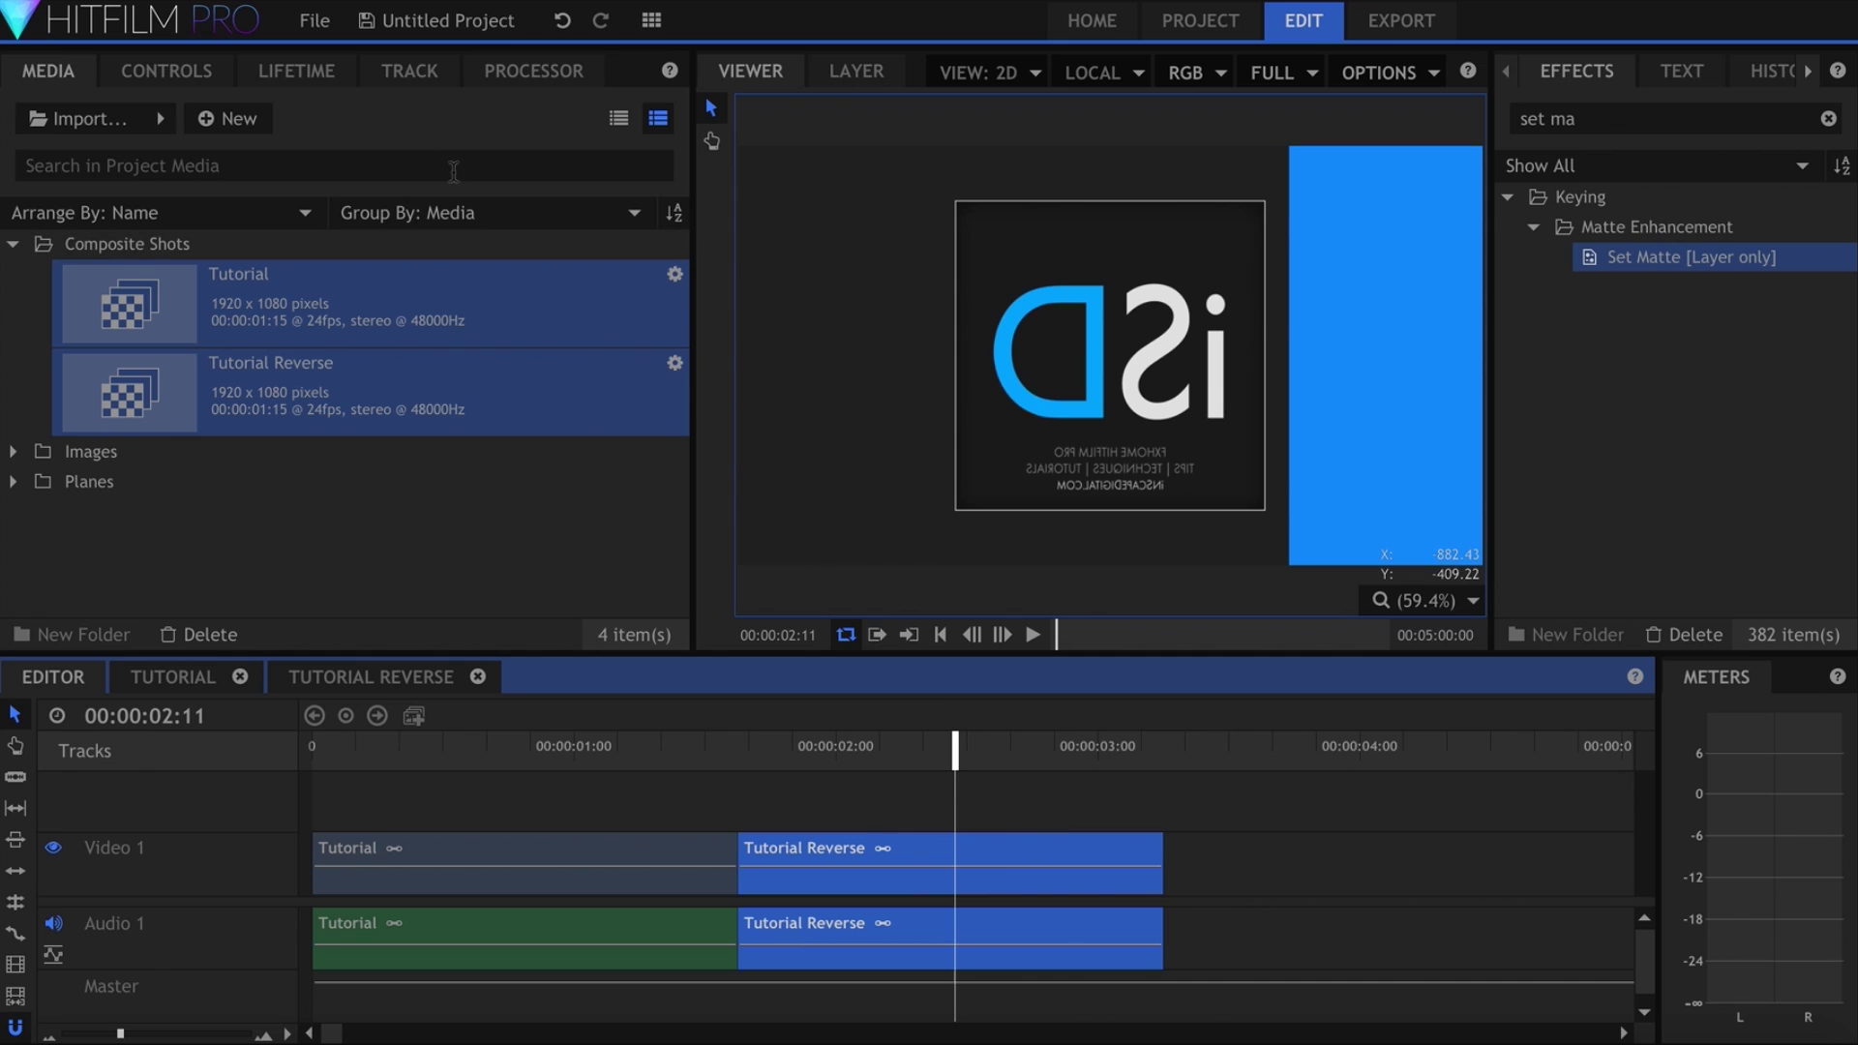
Mirror the Tutorial Reverse clip horizontally by setting its Scale X to -100%
left_click(167, 69)
left_click(59, 227)
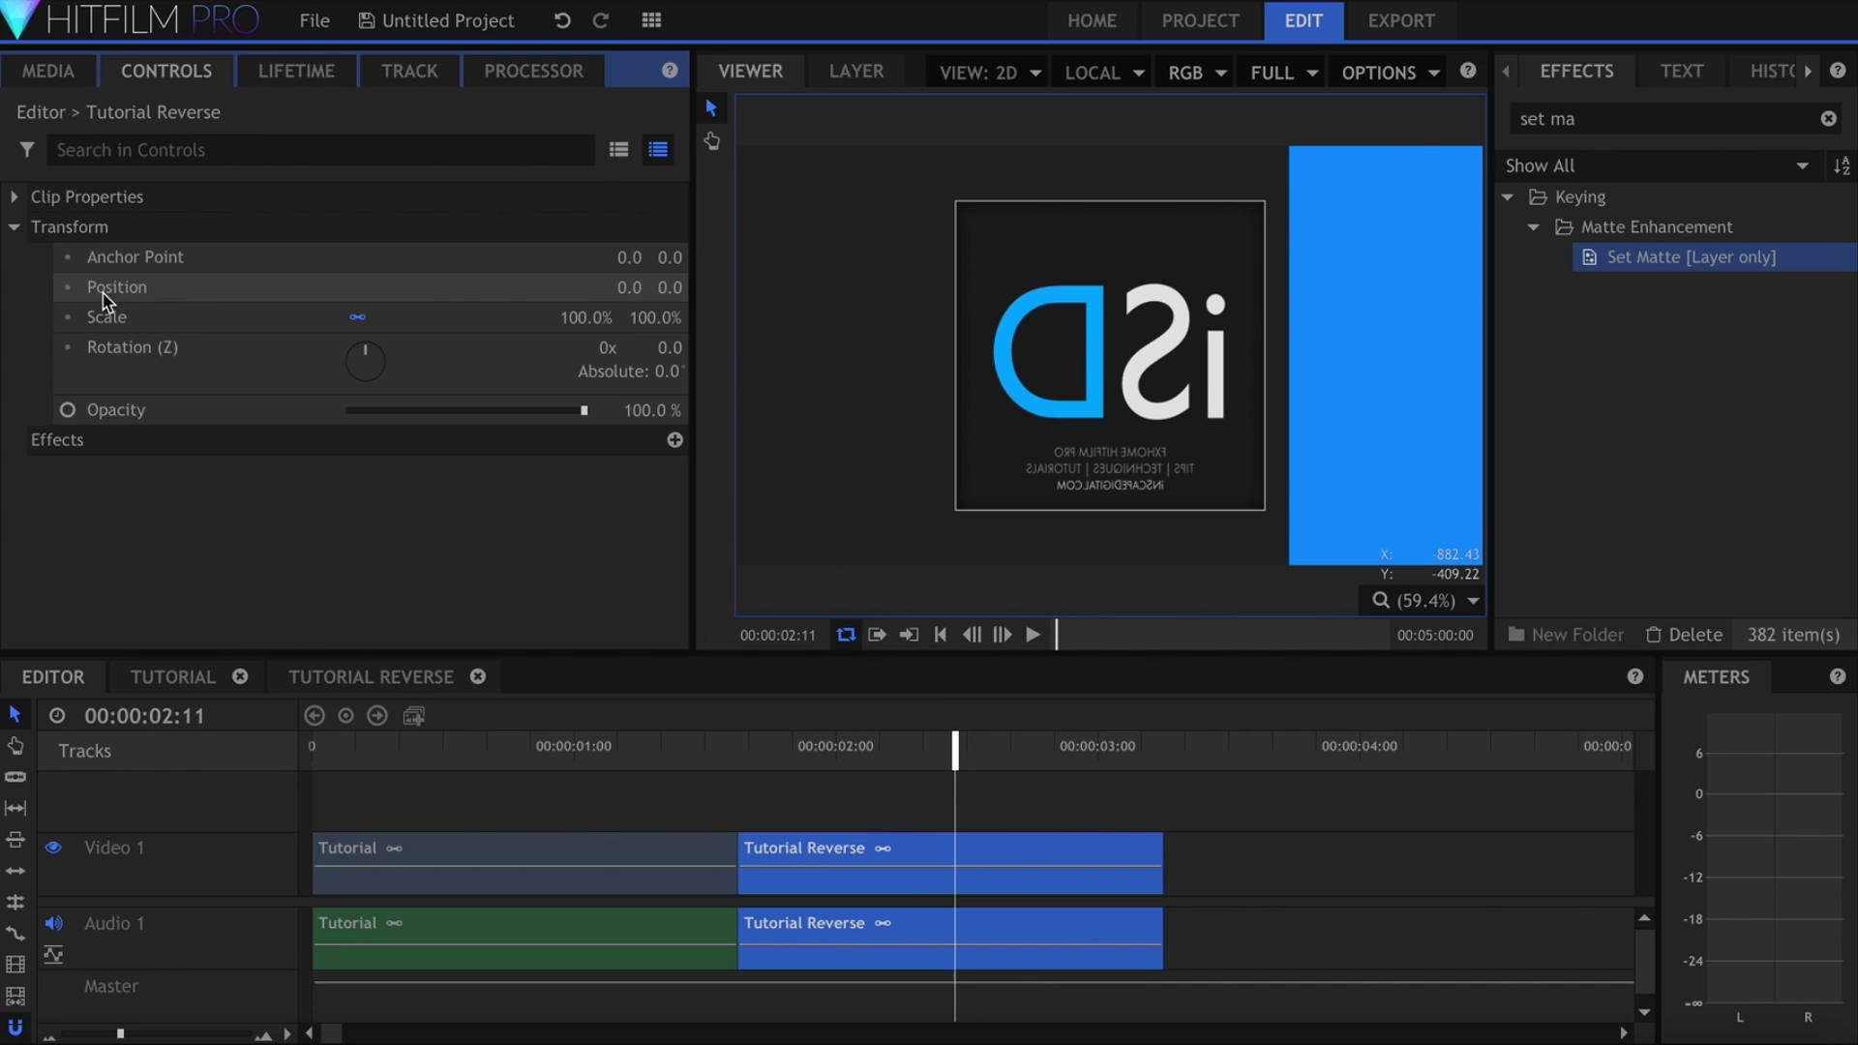
left_click(107, 316)
left_click_drag(357, 316, 597, 318)
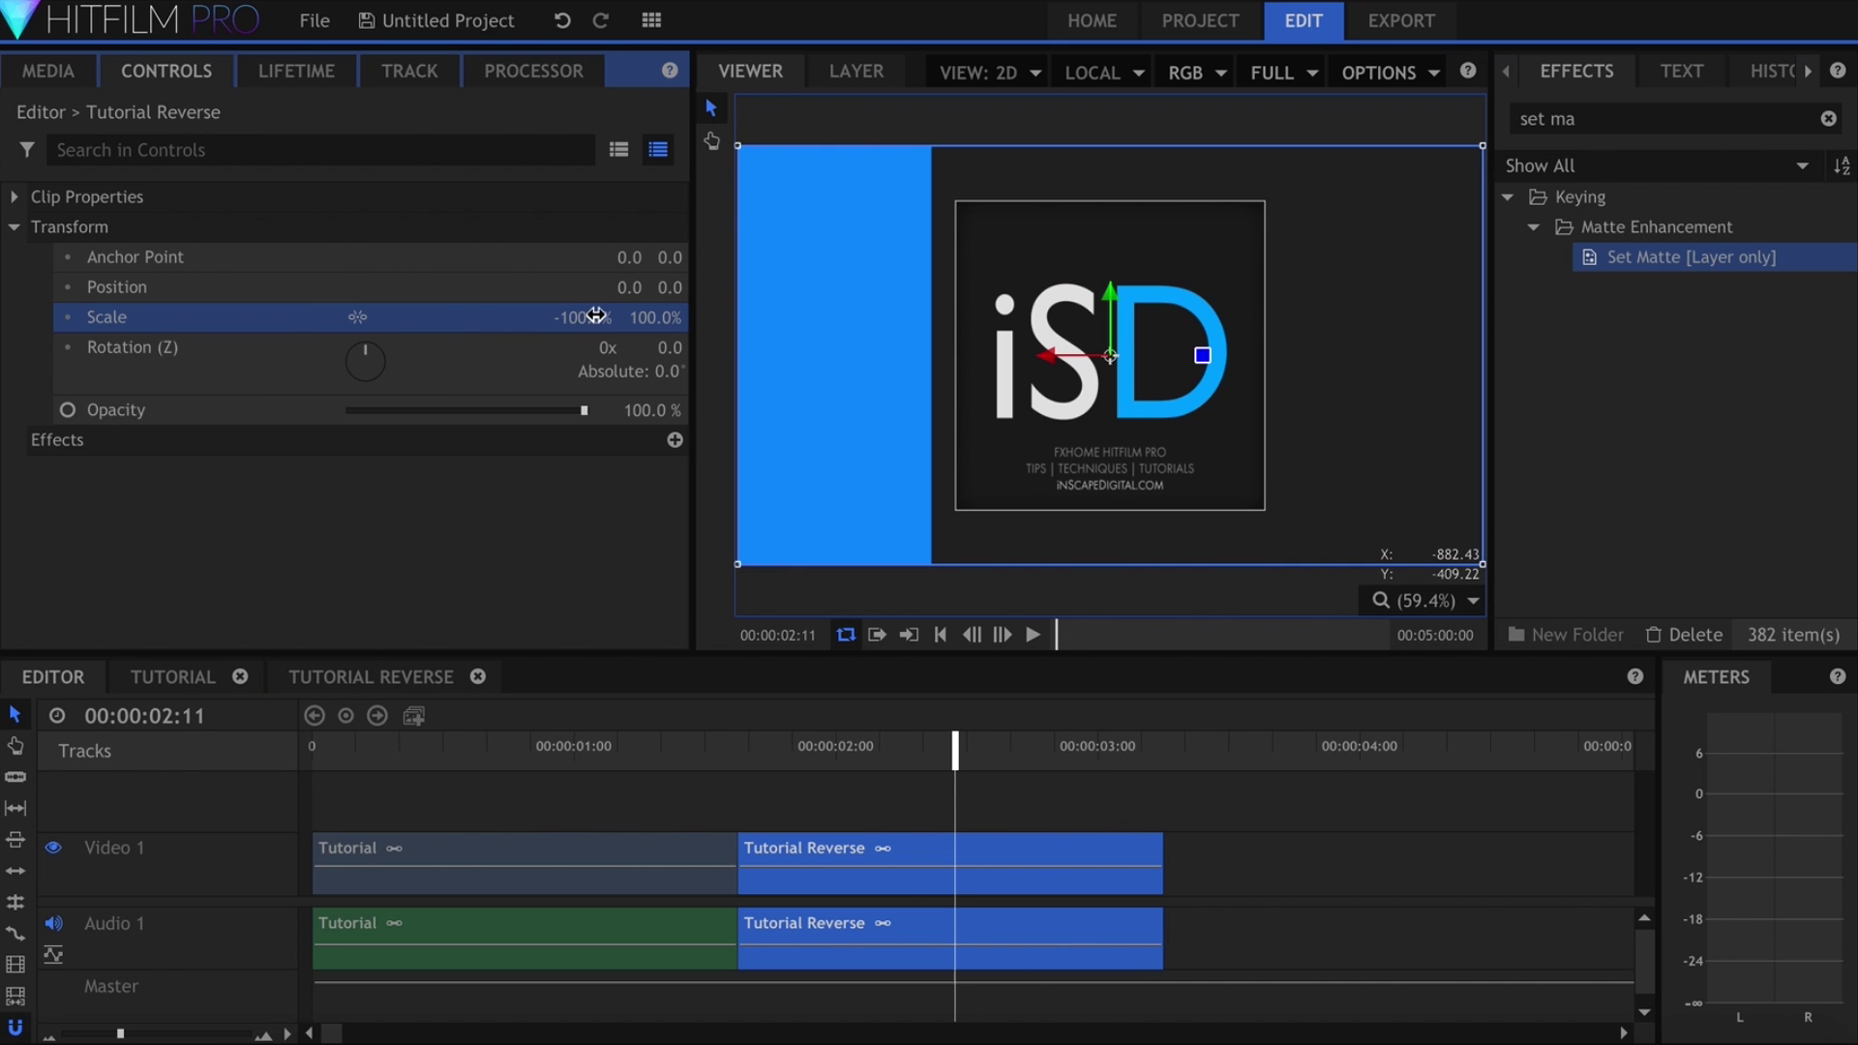
left_click(918, 821)
Apply the Time Reverse effect to the Tutorial Reverse clip and preview the edit from the start
left_click(1598, 119)
key("ctrl+a")
type("re")
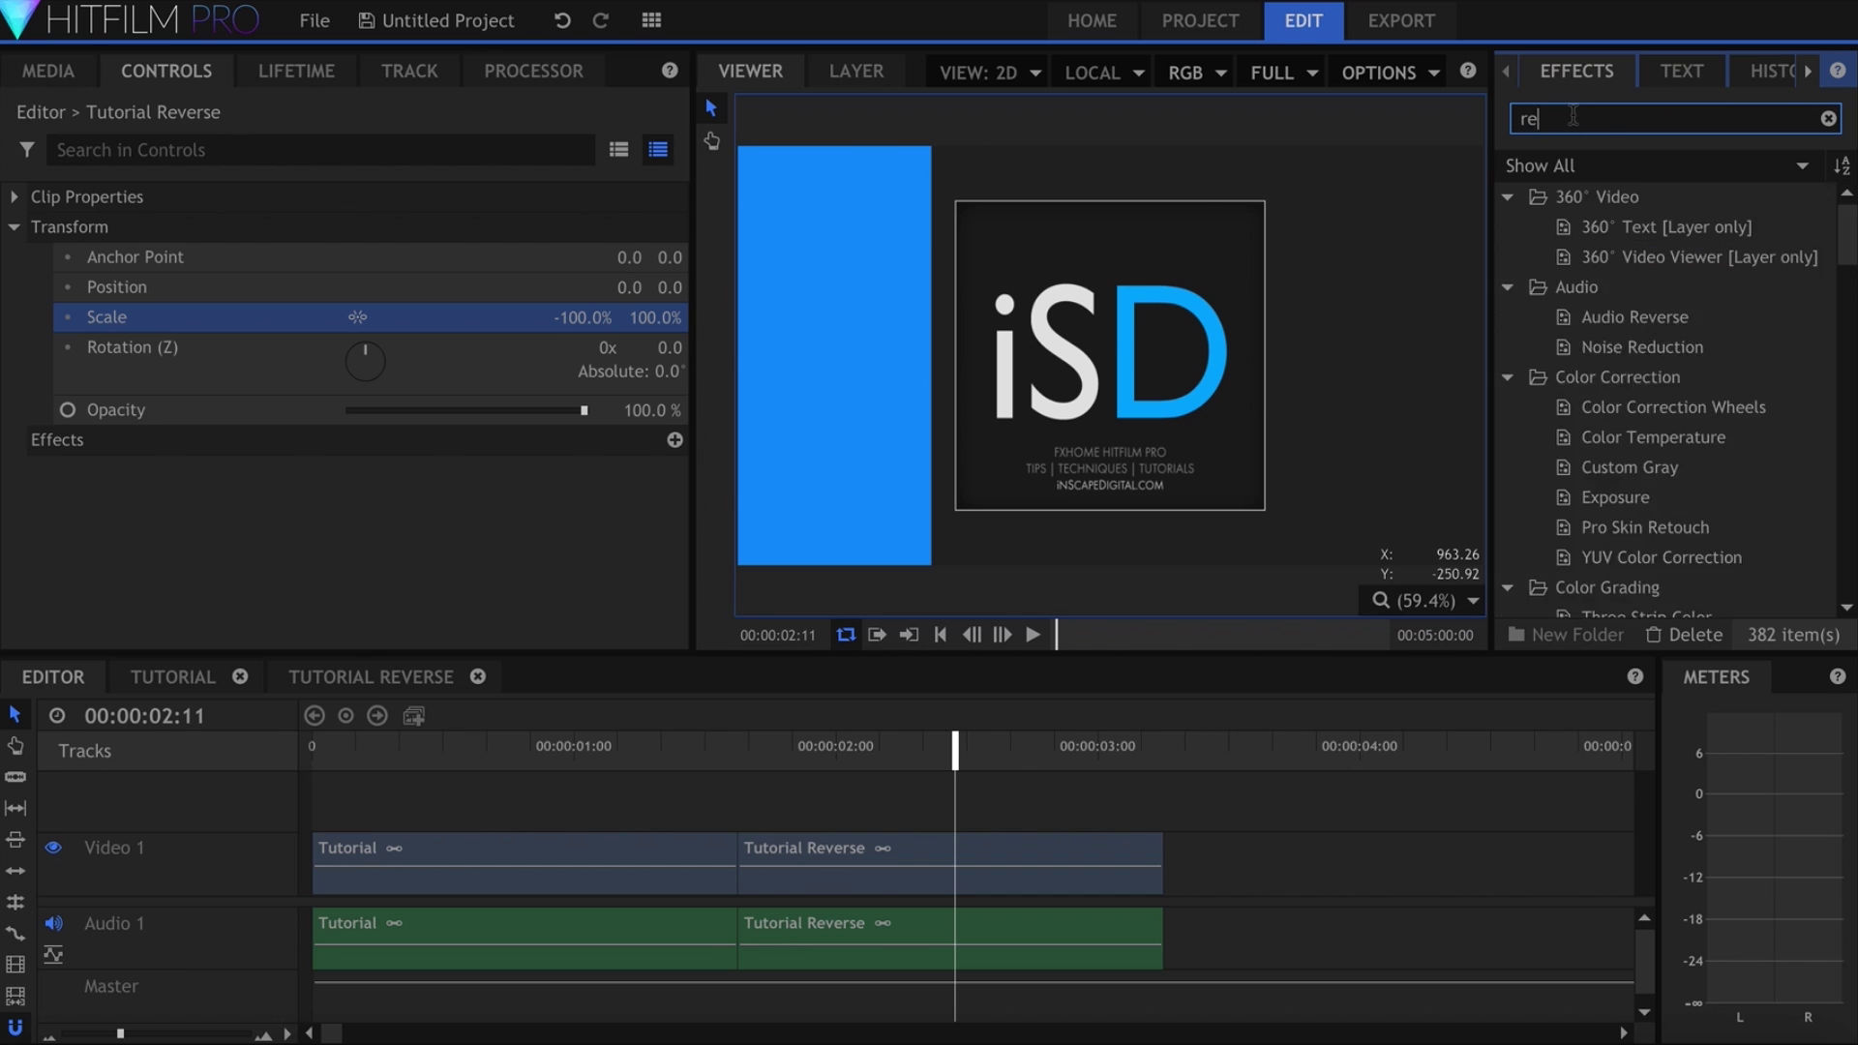
type("verse")
left_click(1632, 286)
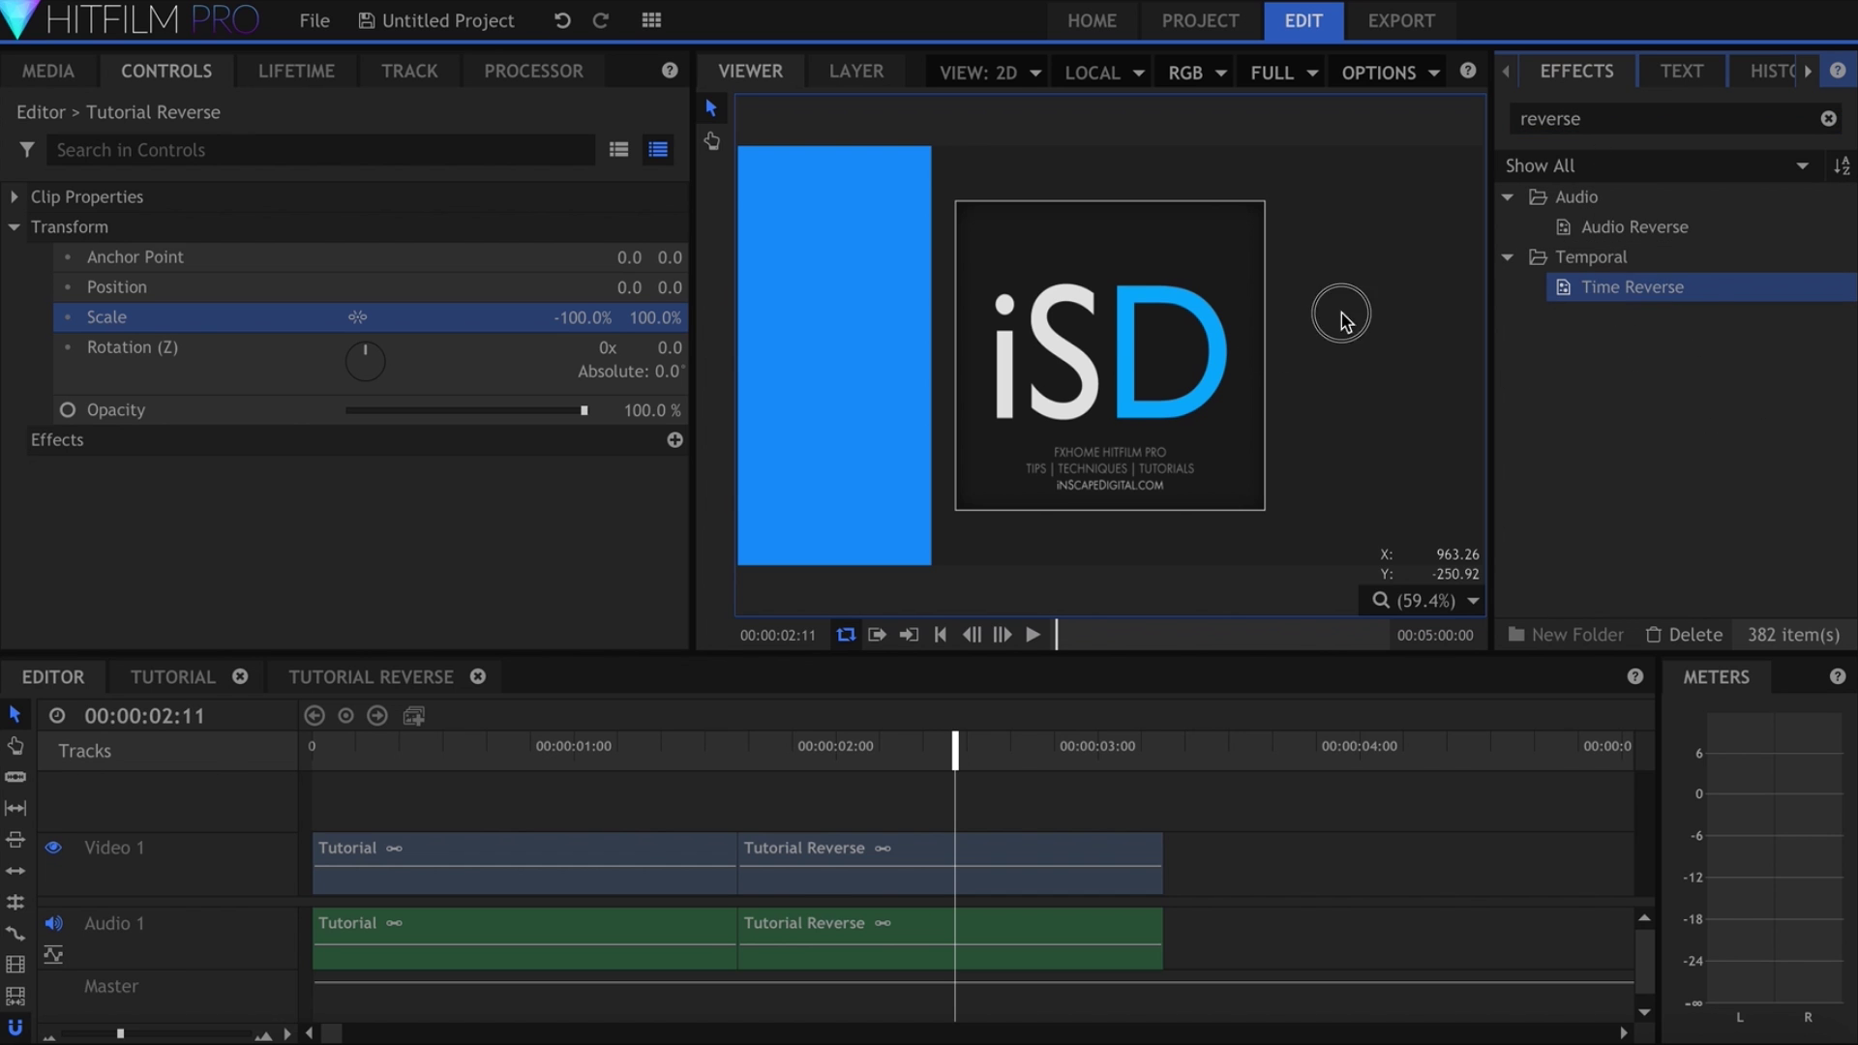
left_click_drag(1341, 319, 1004, 847)
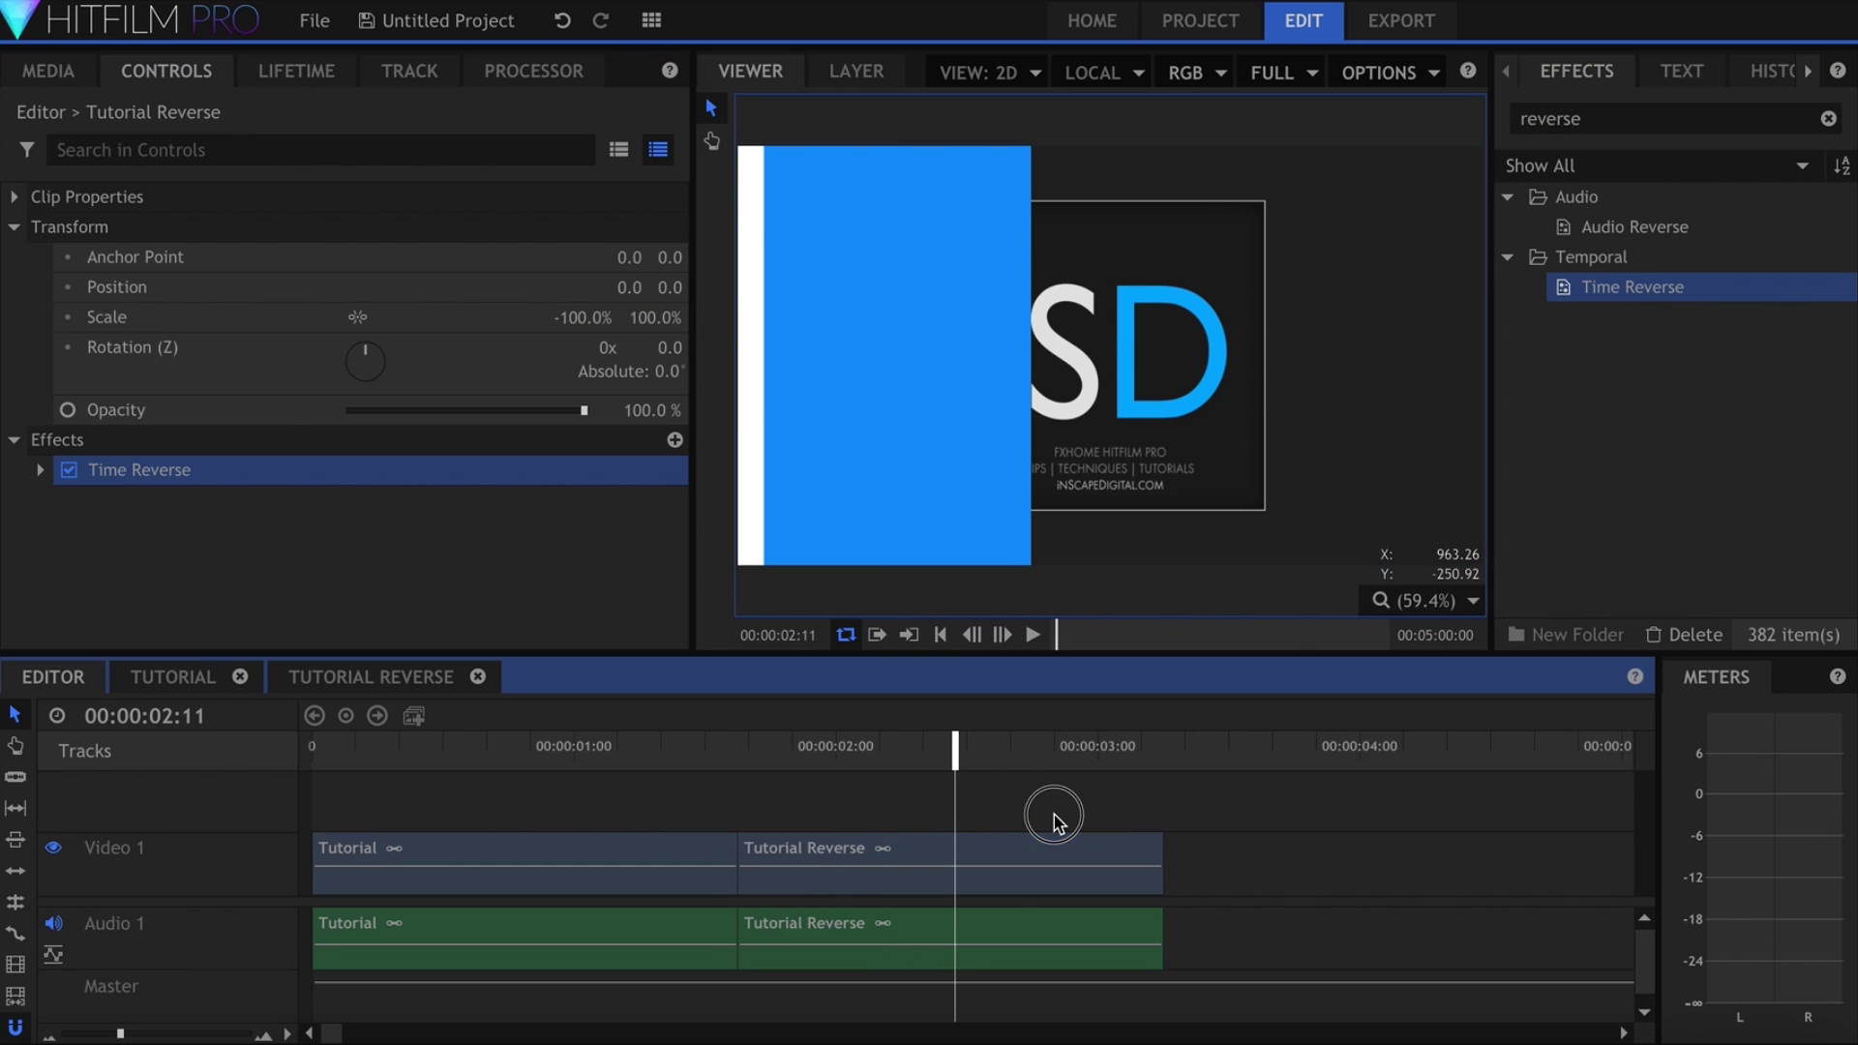
key("Home")
key("space")
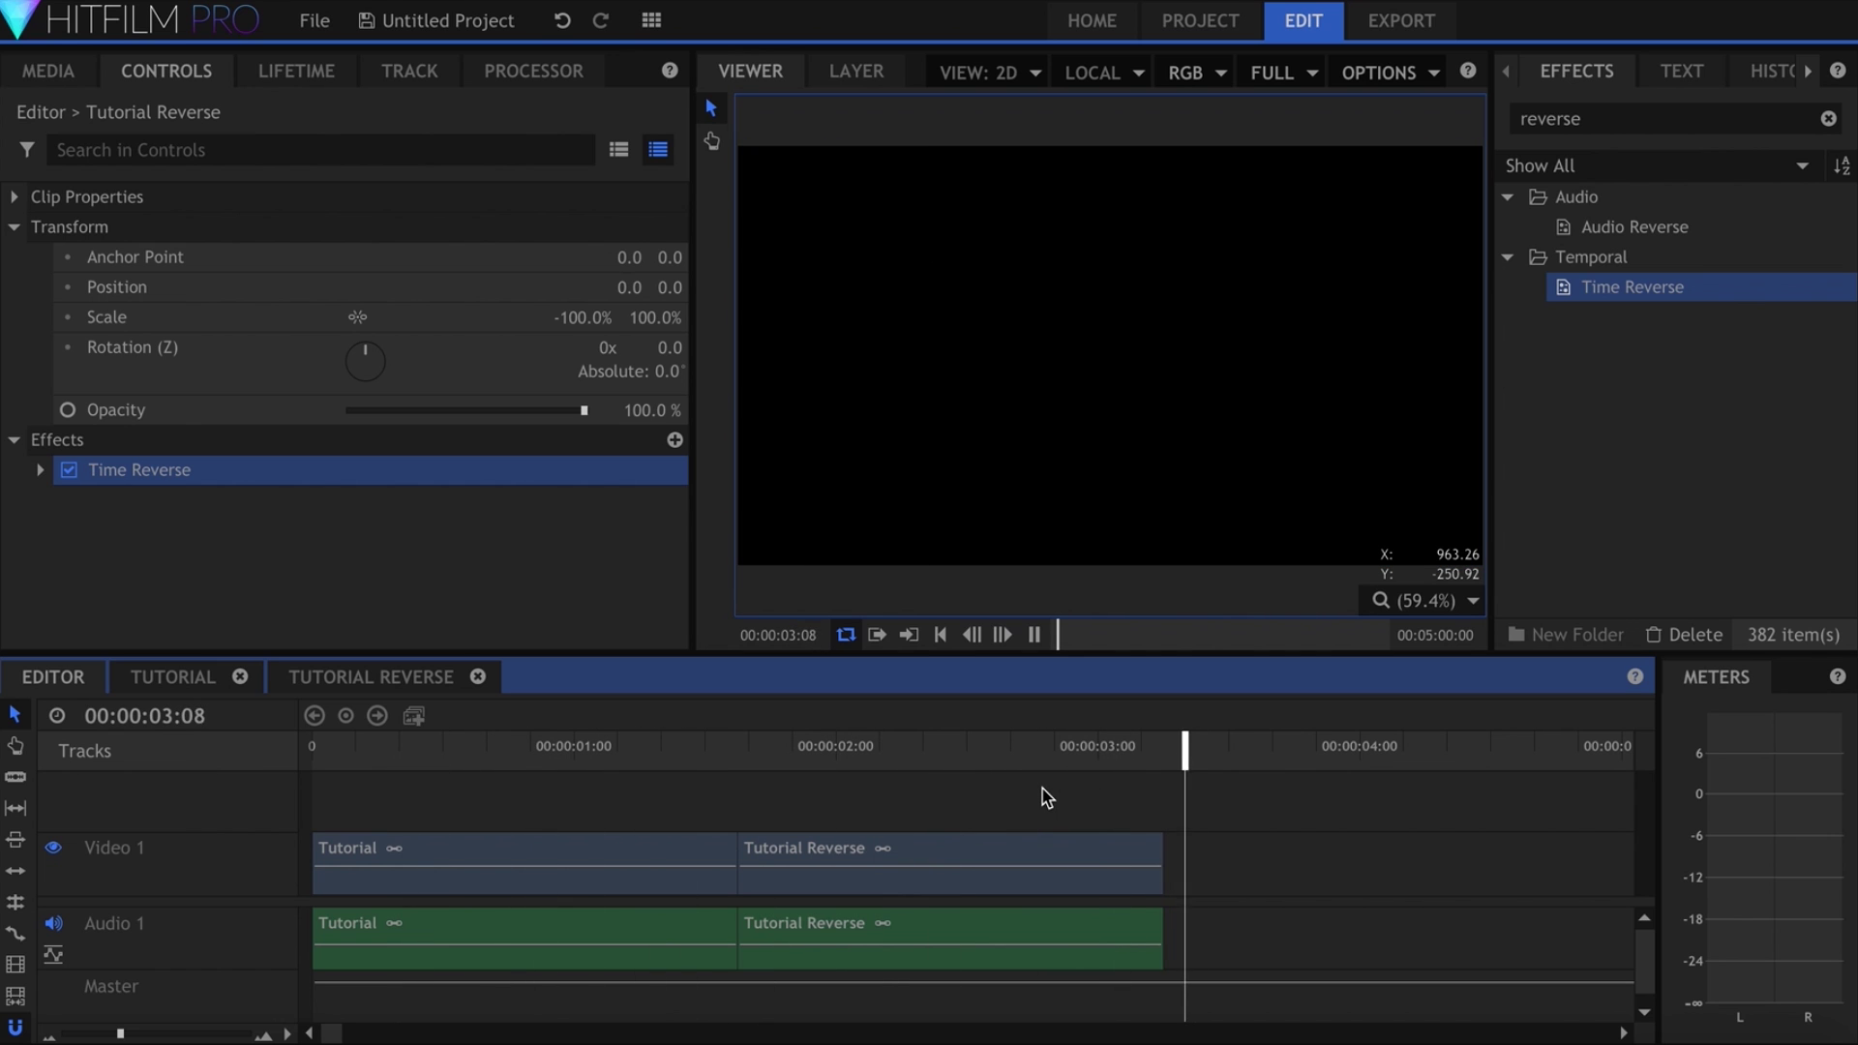
key("space")
left_click(1275, 71)
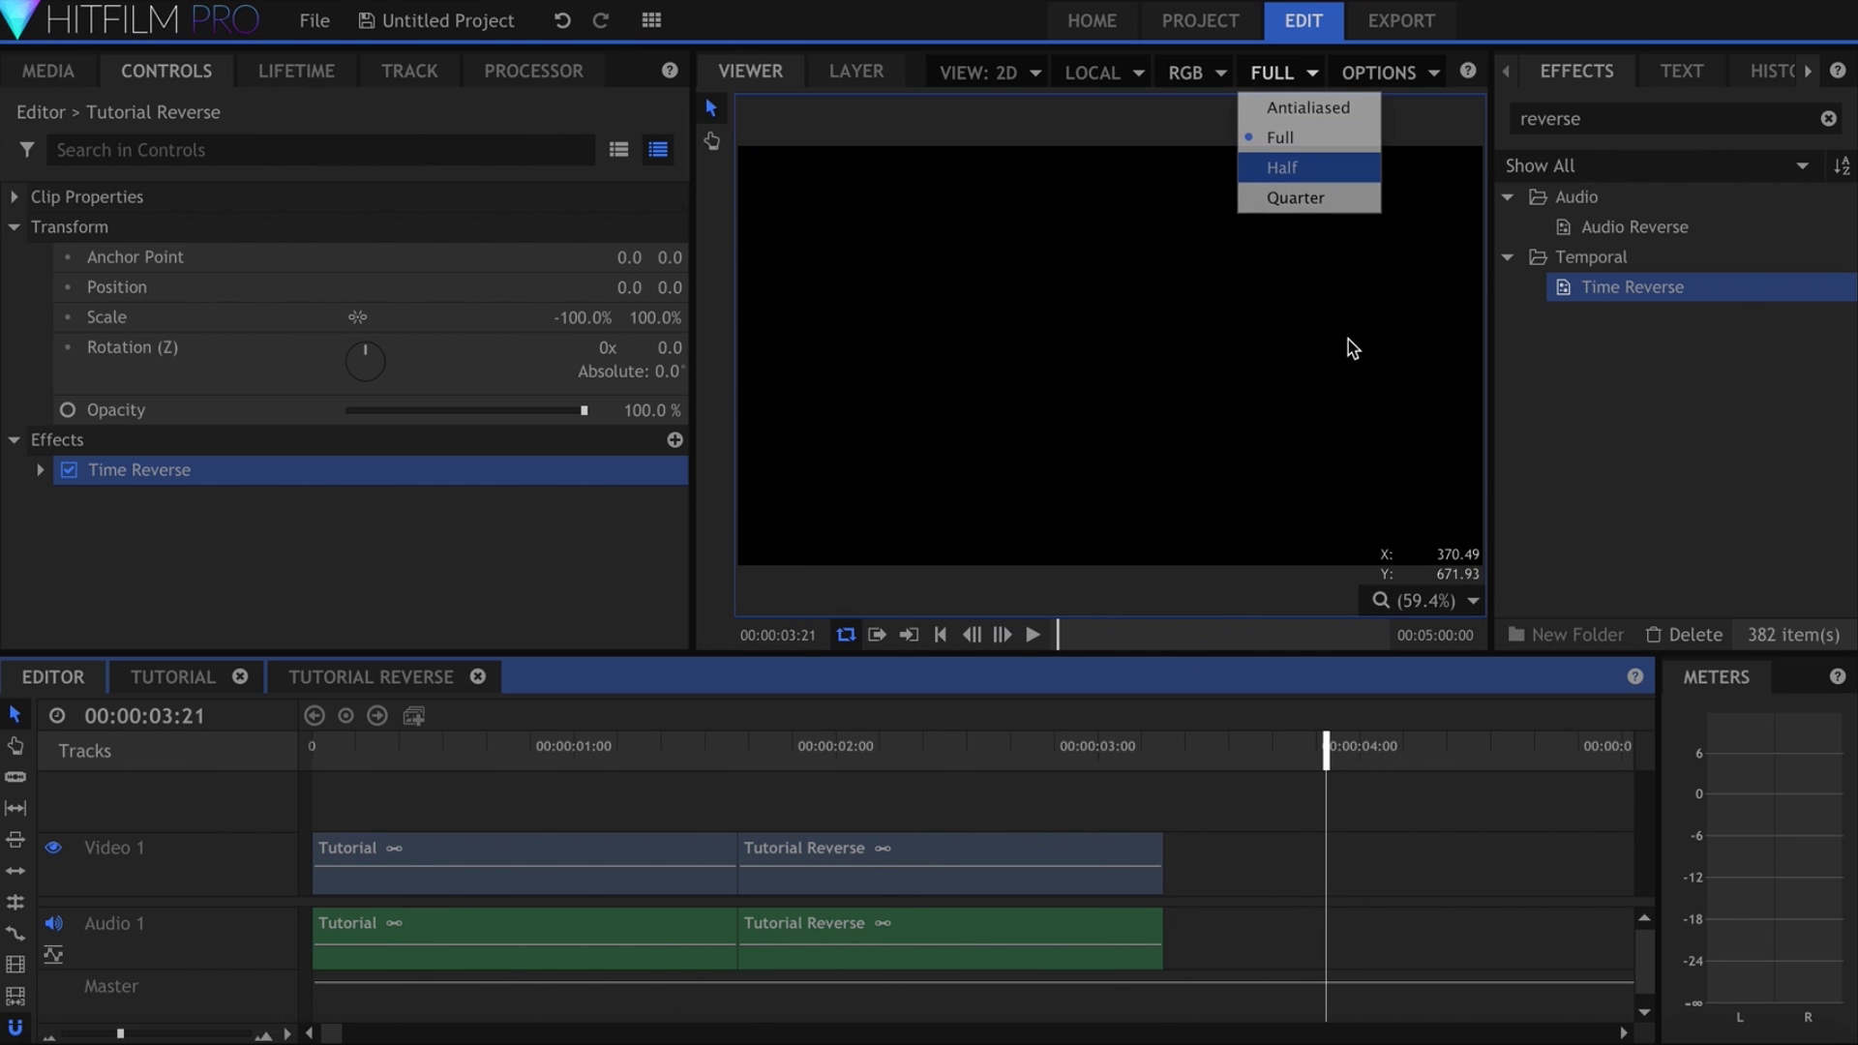
Replay the edit at Half preview quality, then queue the Editor timeline for export
key("space")
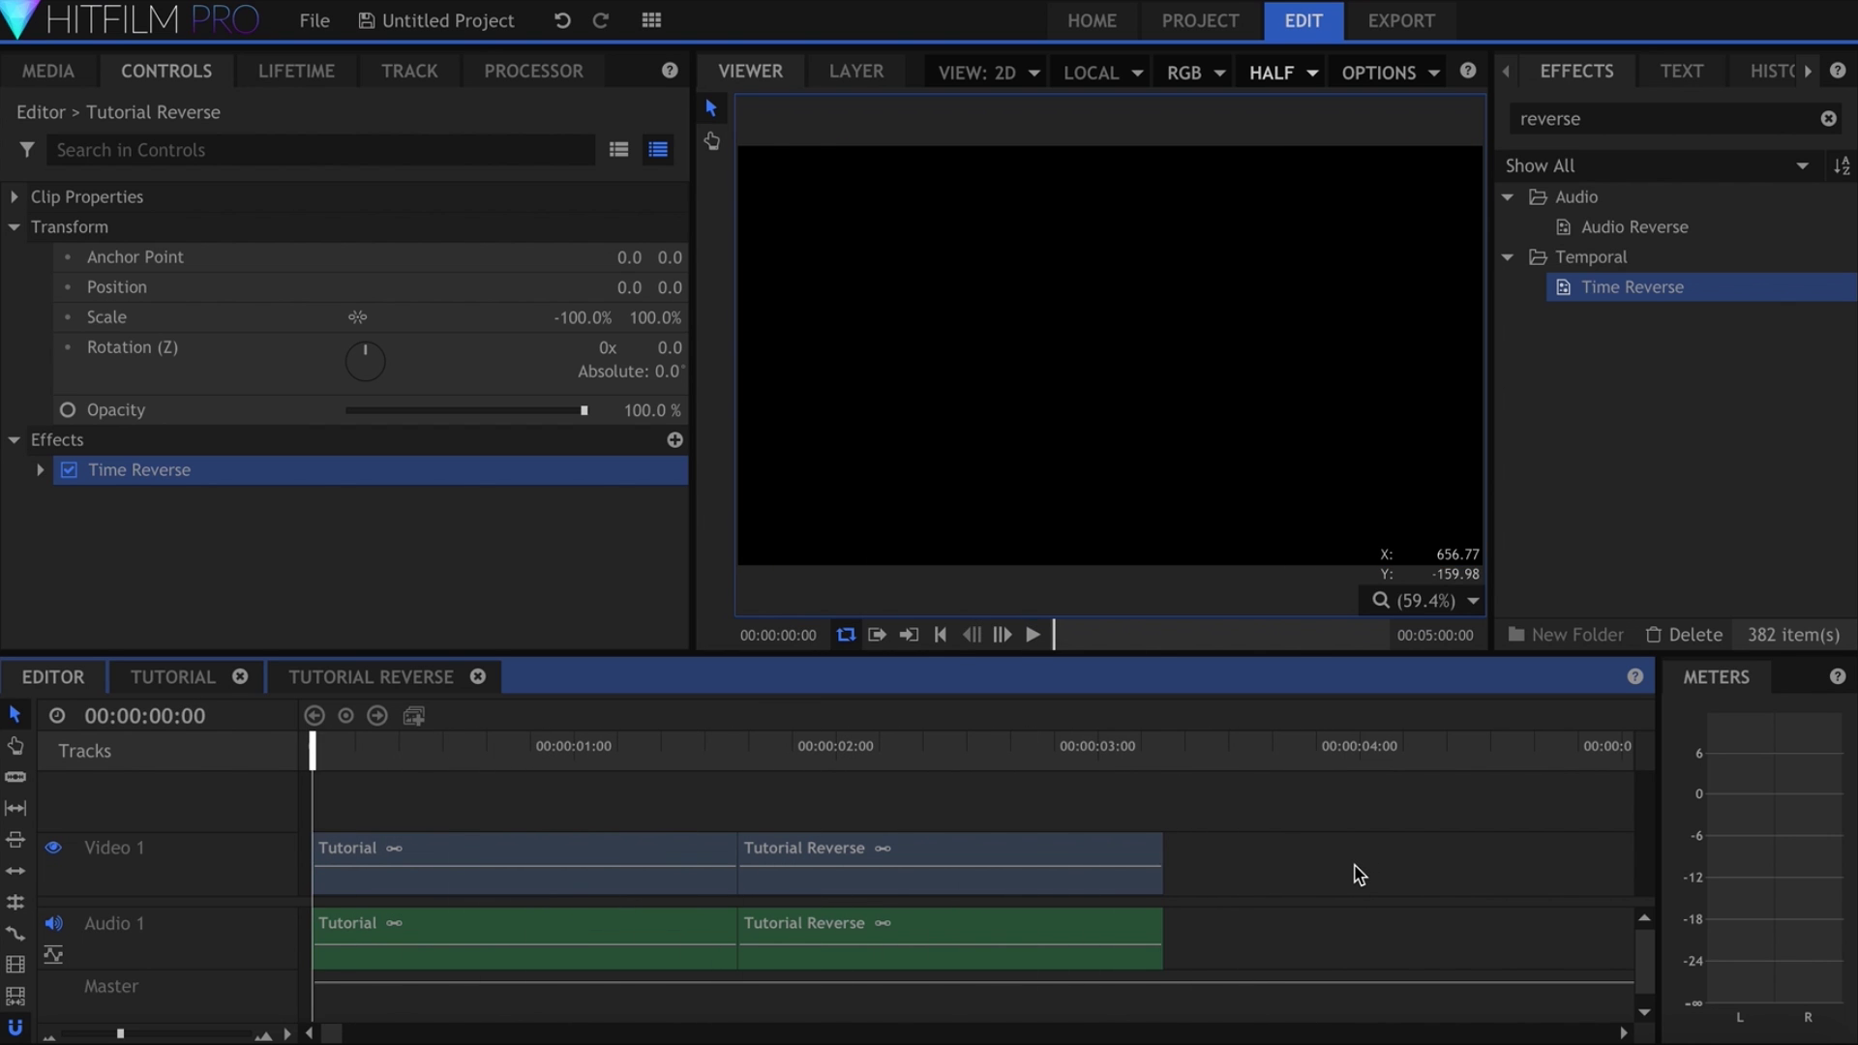
key("space")
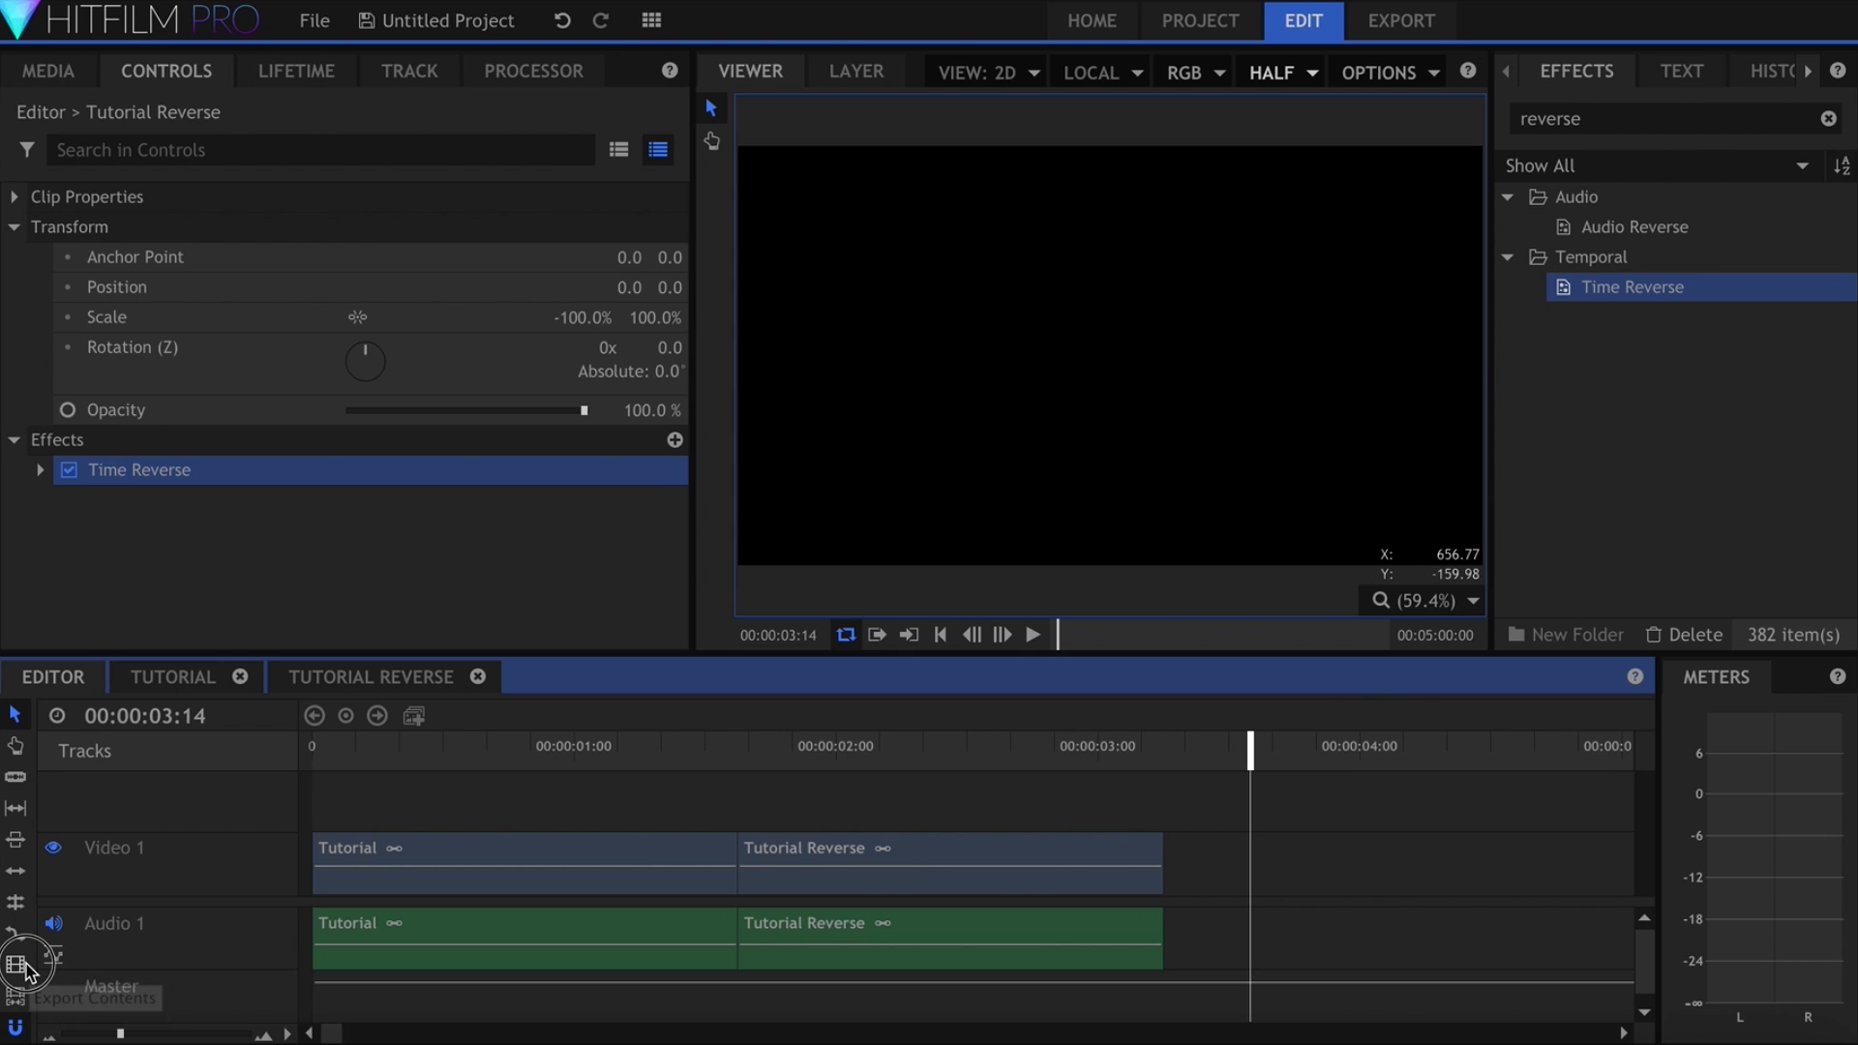
left_click(22, 970)
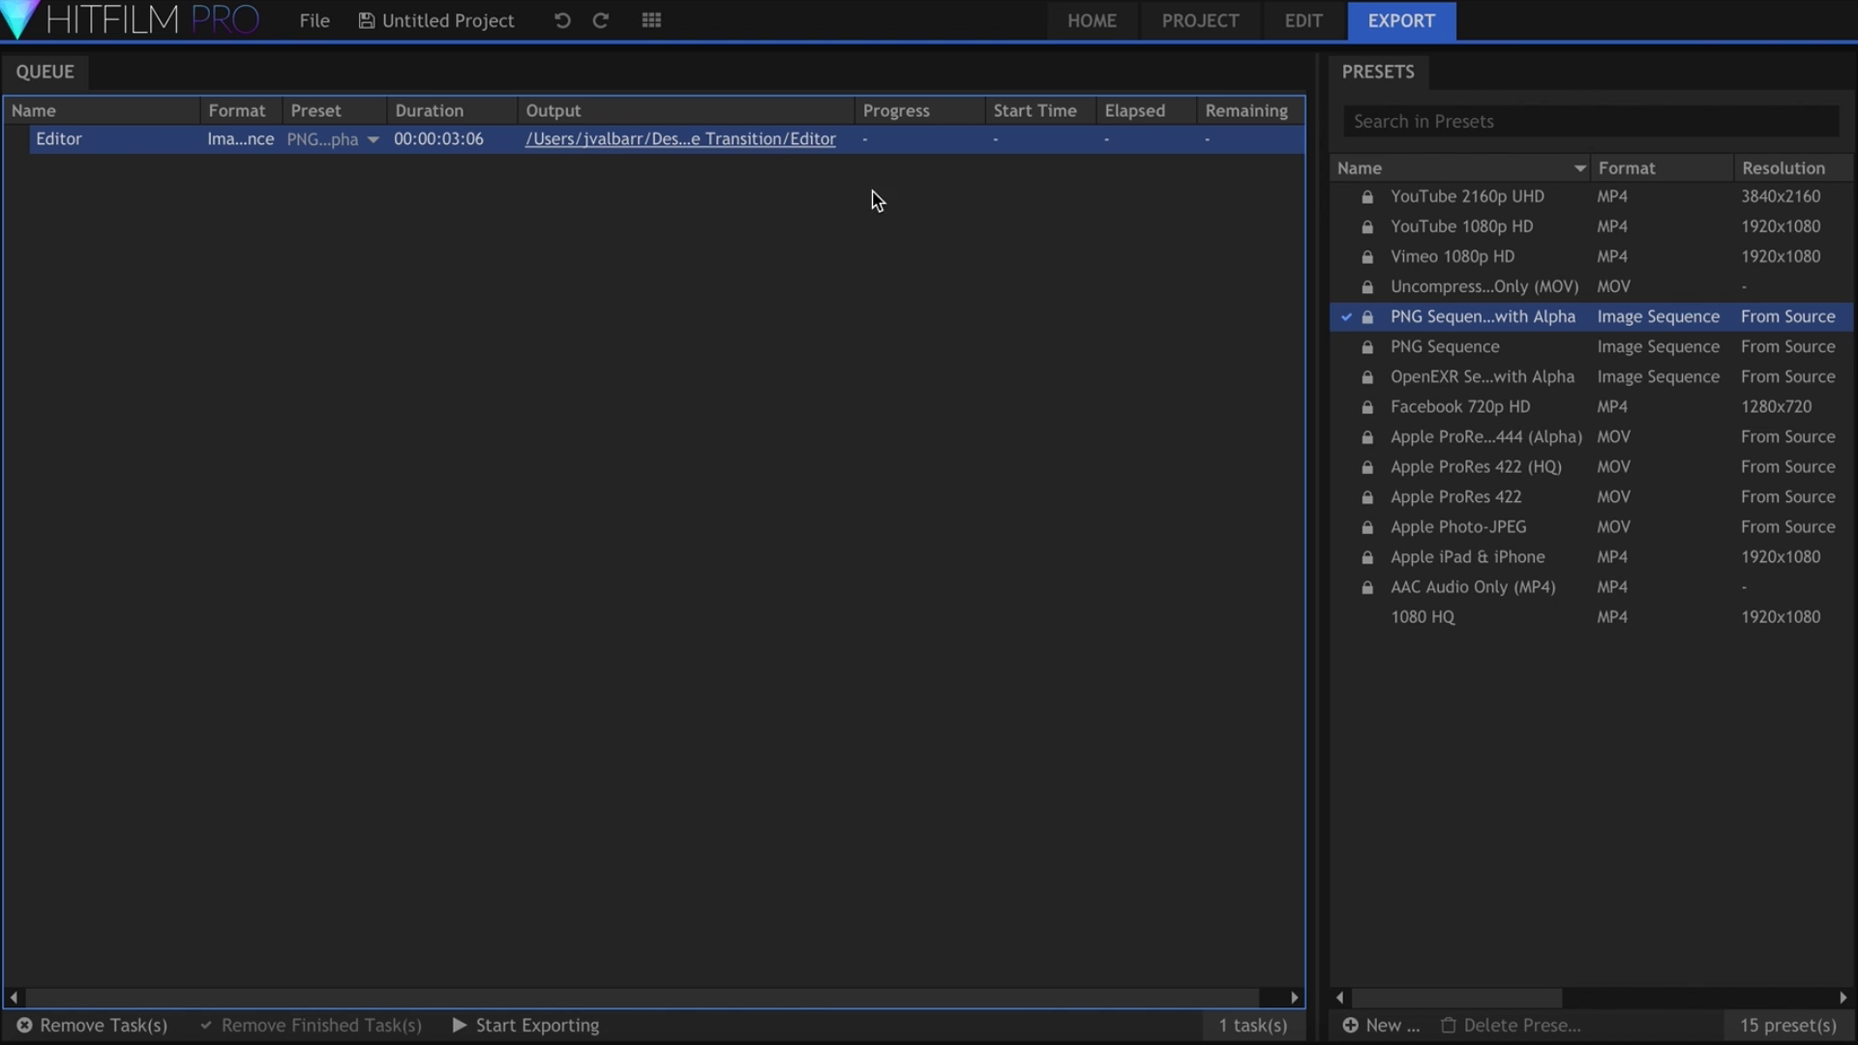
Export the edit as a PNG sequence with alpha into the Slide Transition folder and browse the frames
left_click(770, 141)
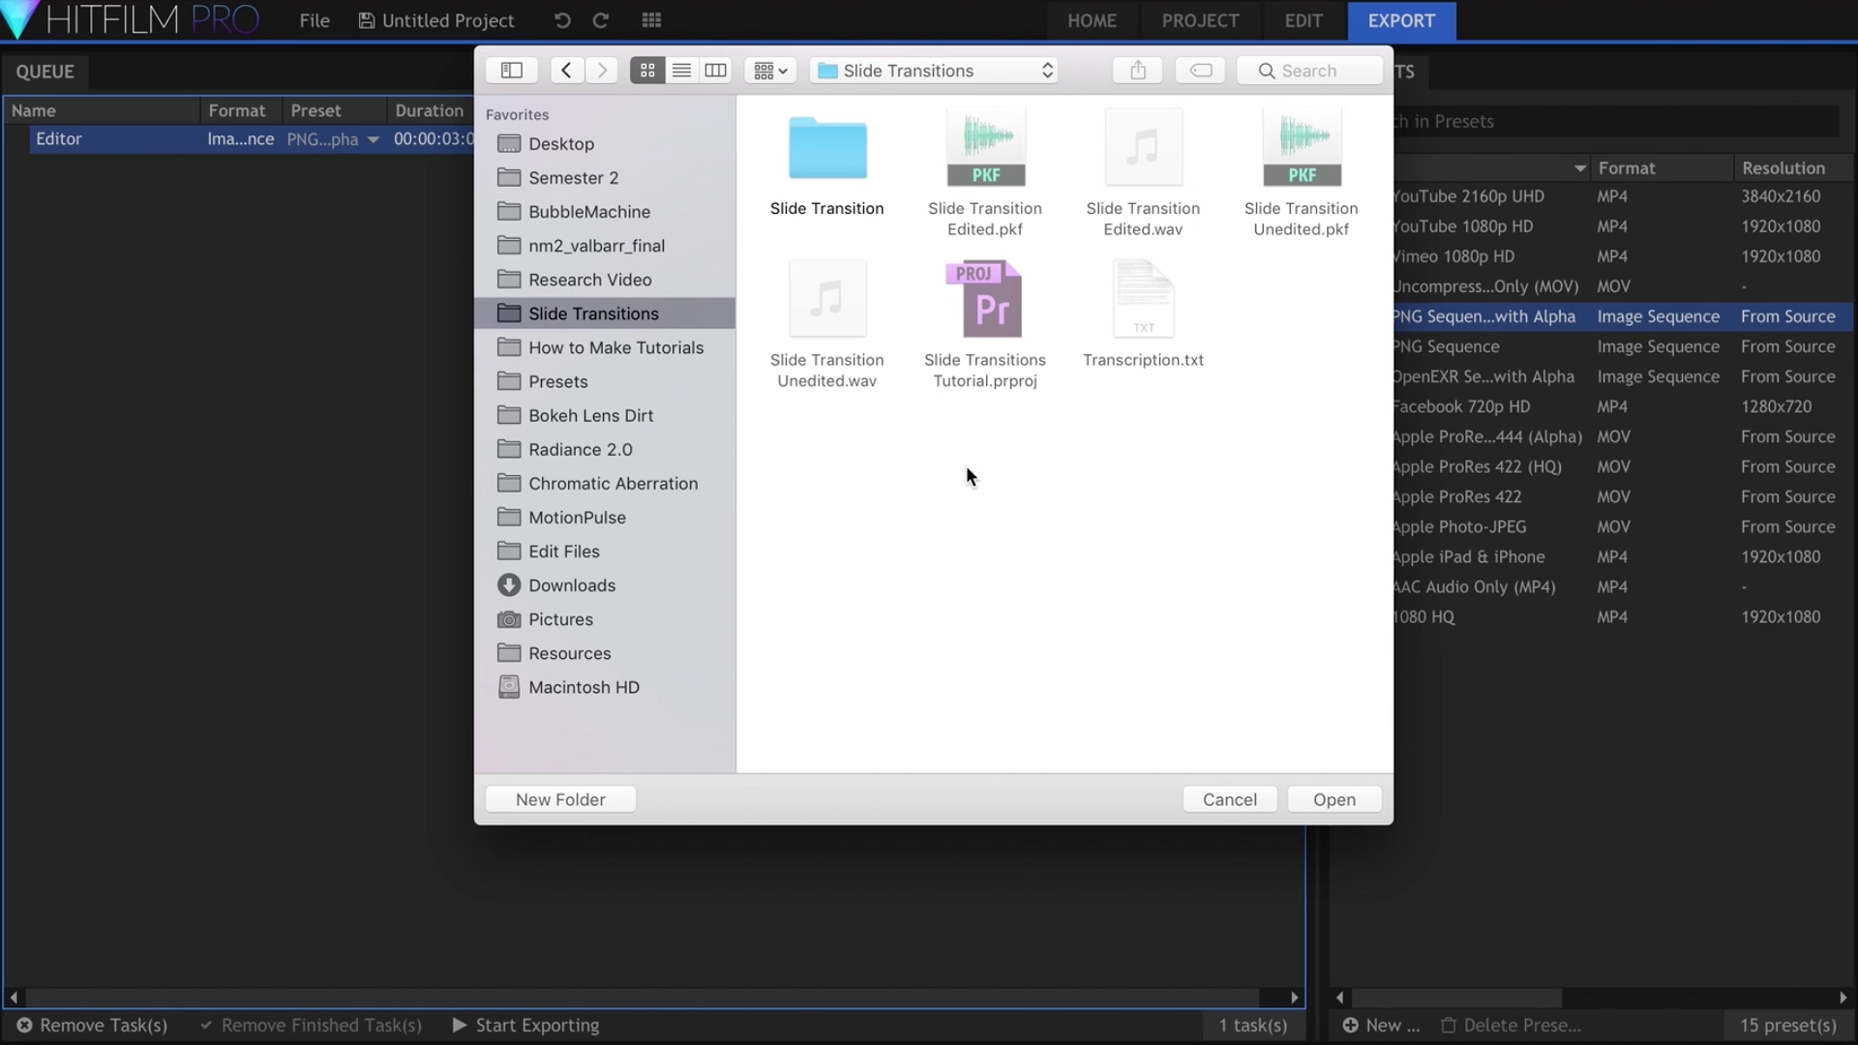
double_click(823, 160)
left_click(1349, 799)
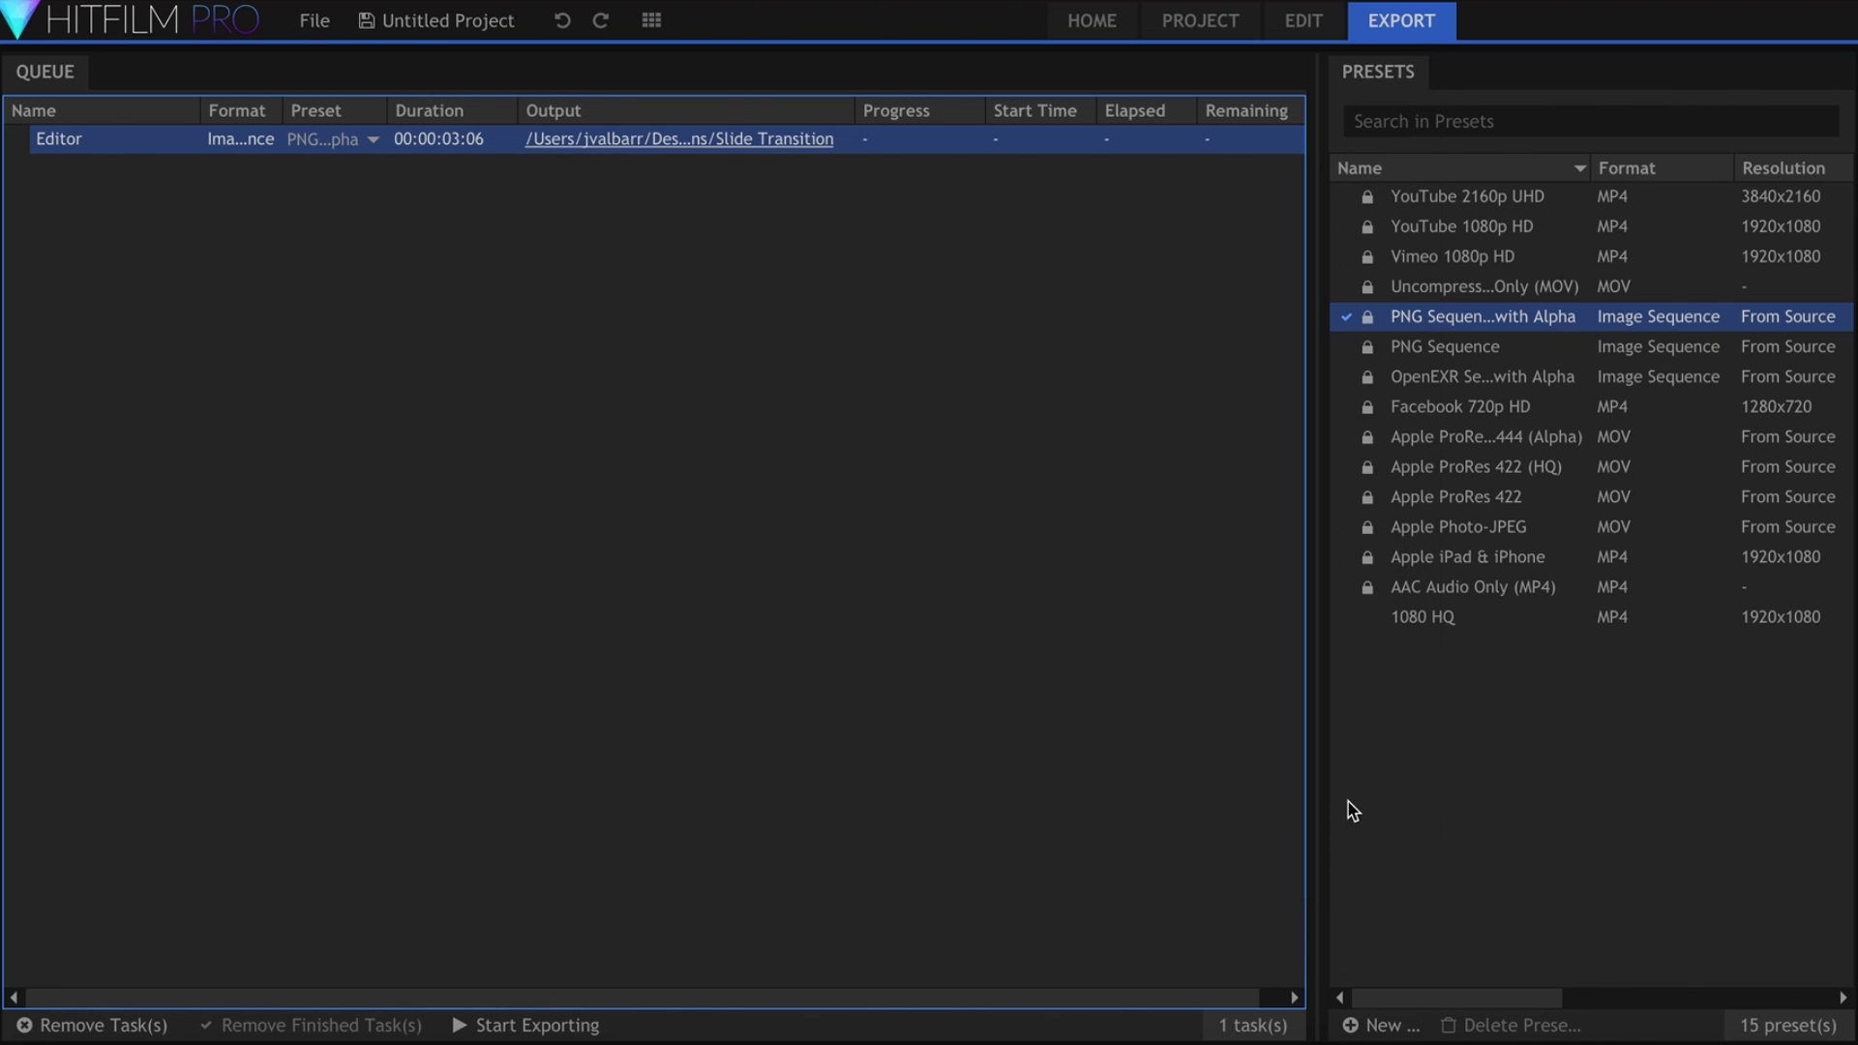
left_click(538, 1026)
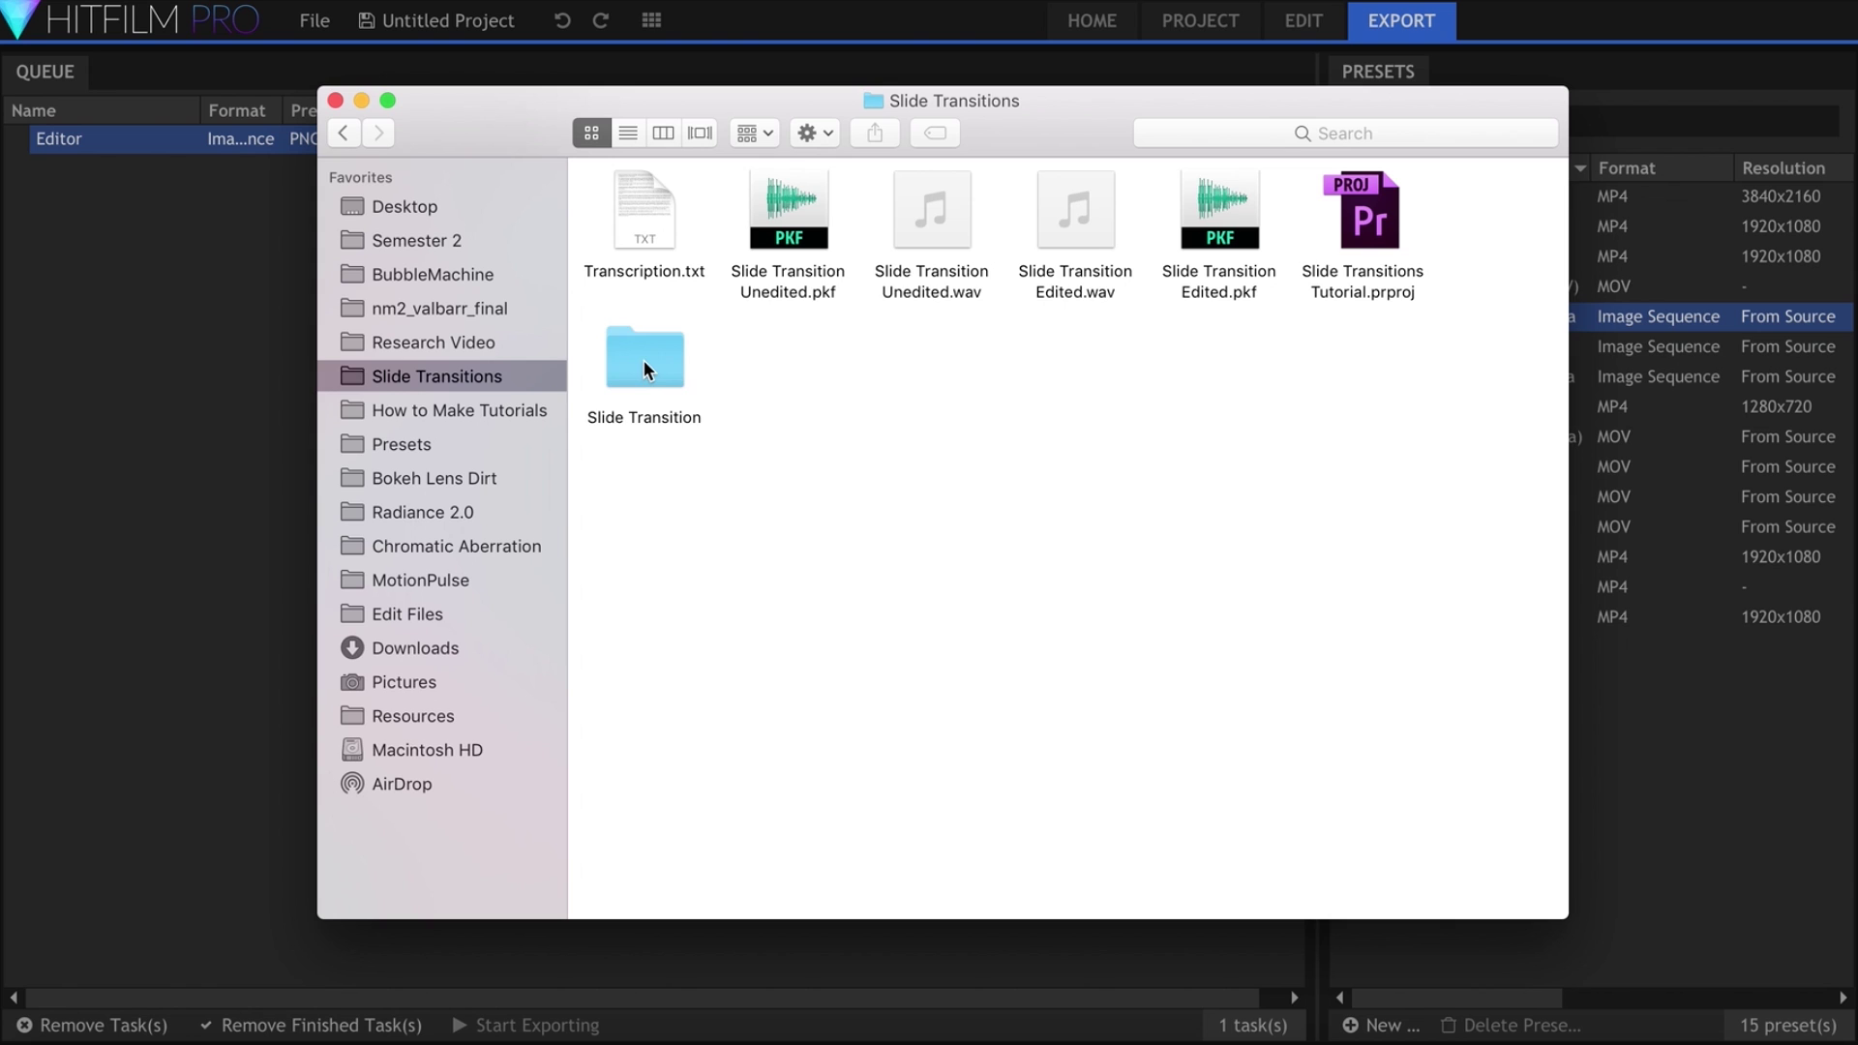
double_click(644, 359)
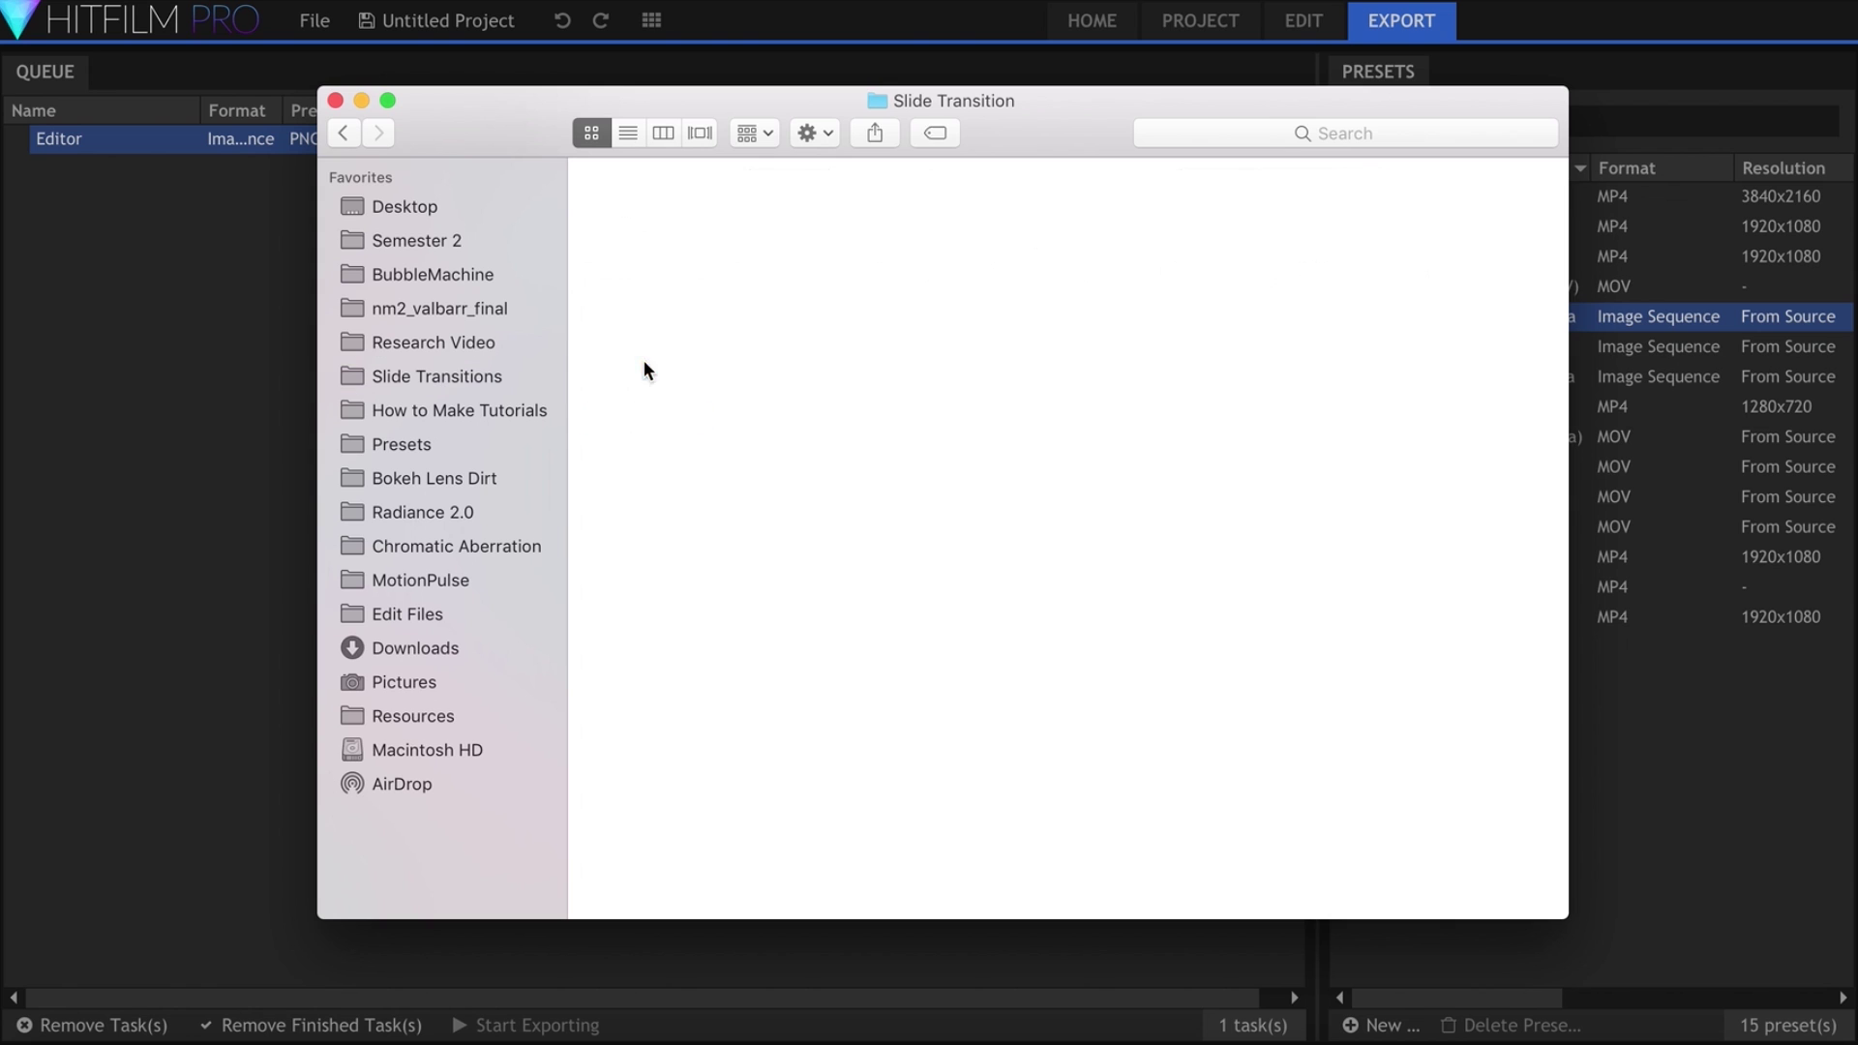
scroll(1515, 464, "down", 5)
scroll(1517, 464, "down", 5)
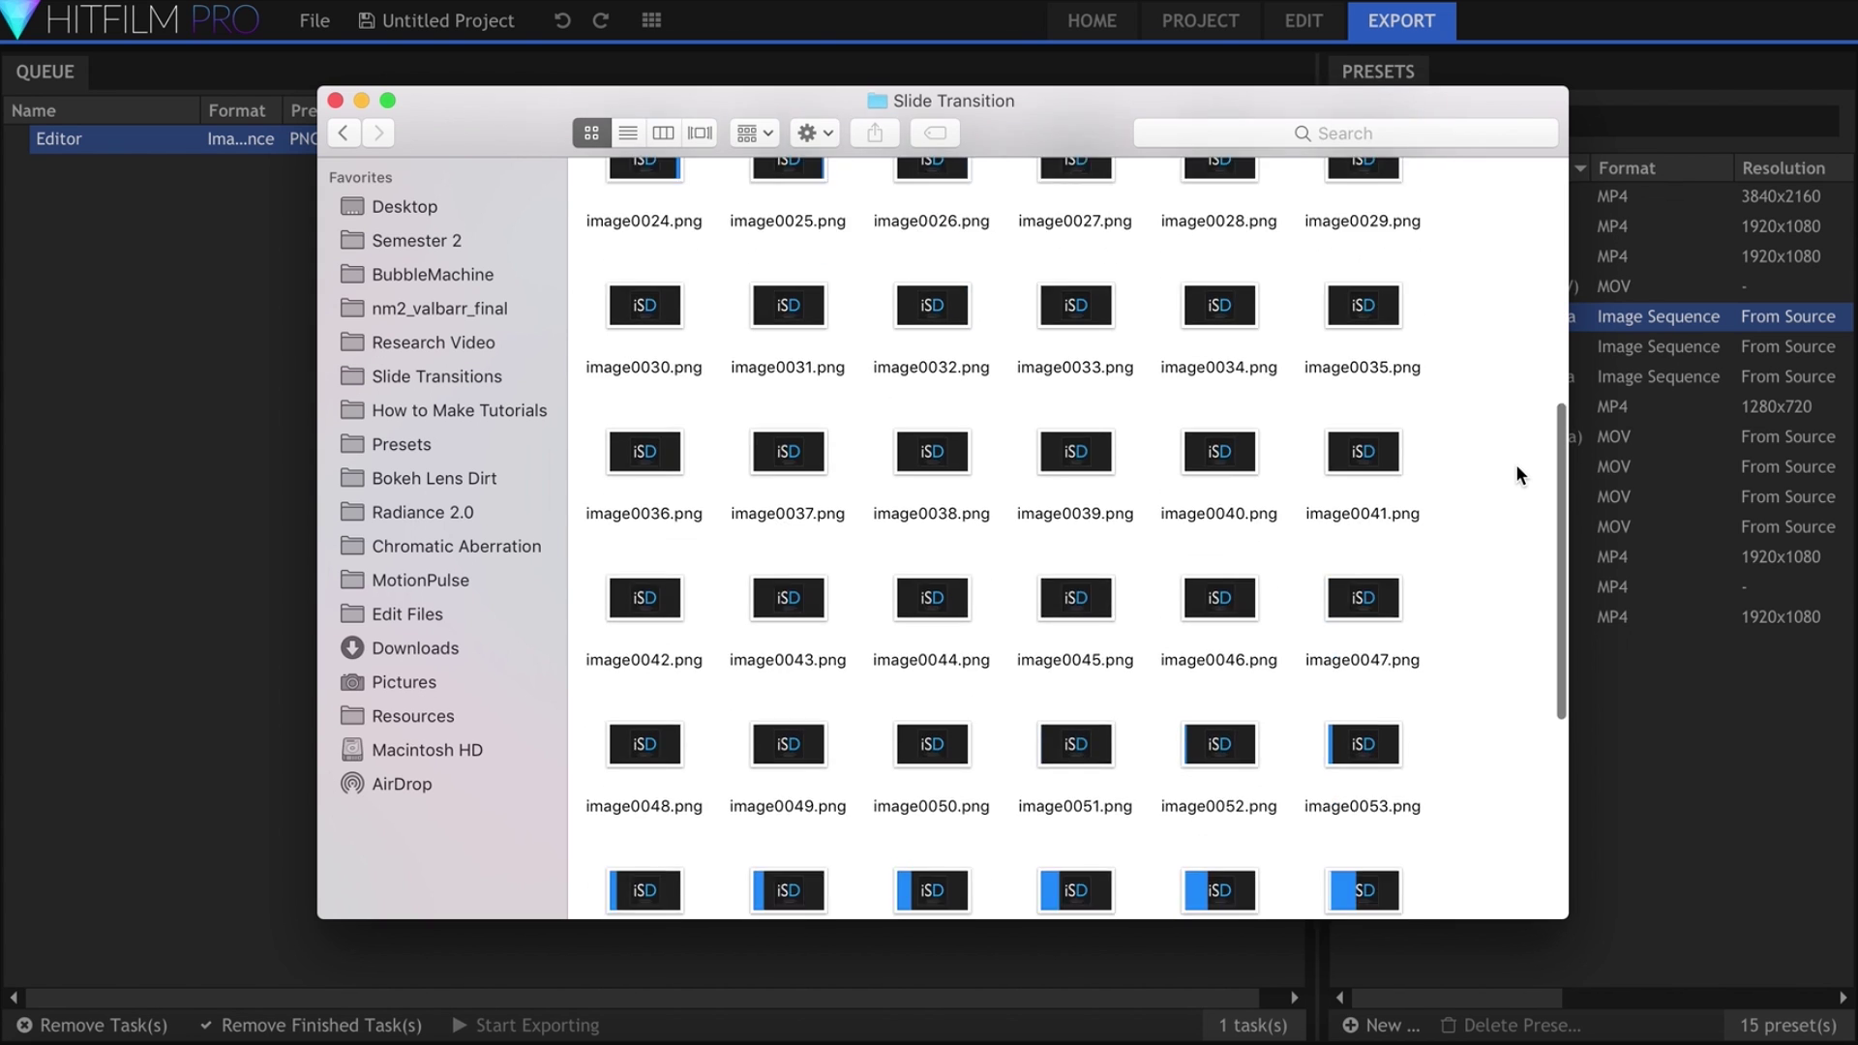
scroll(1516, 464, "down", 5)
scroll(1516, 464, "down", 2)
scroll(1503, 461, "up", 15)
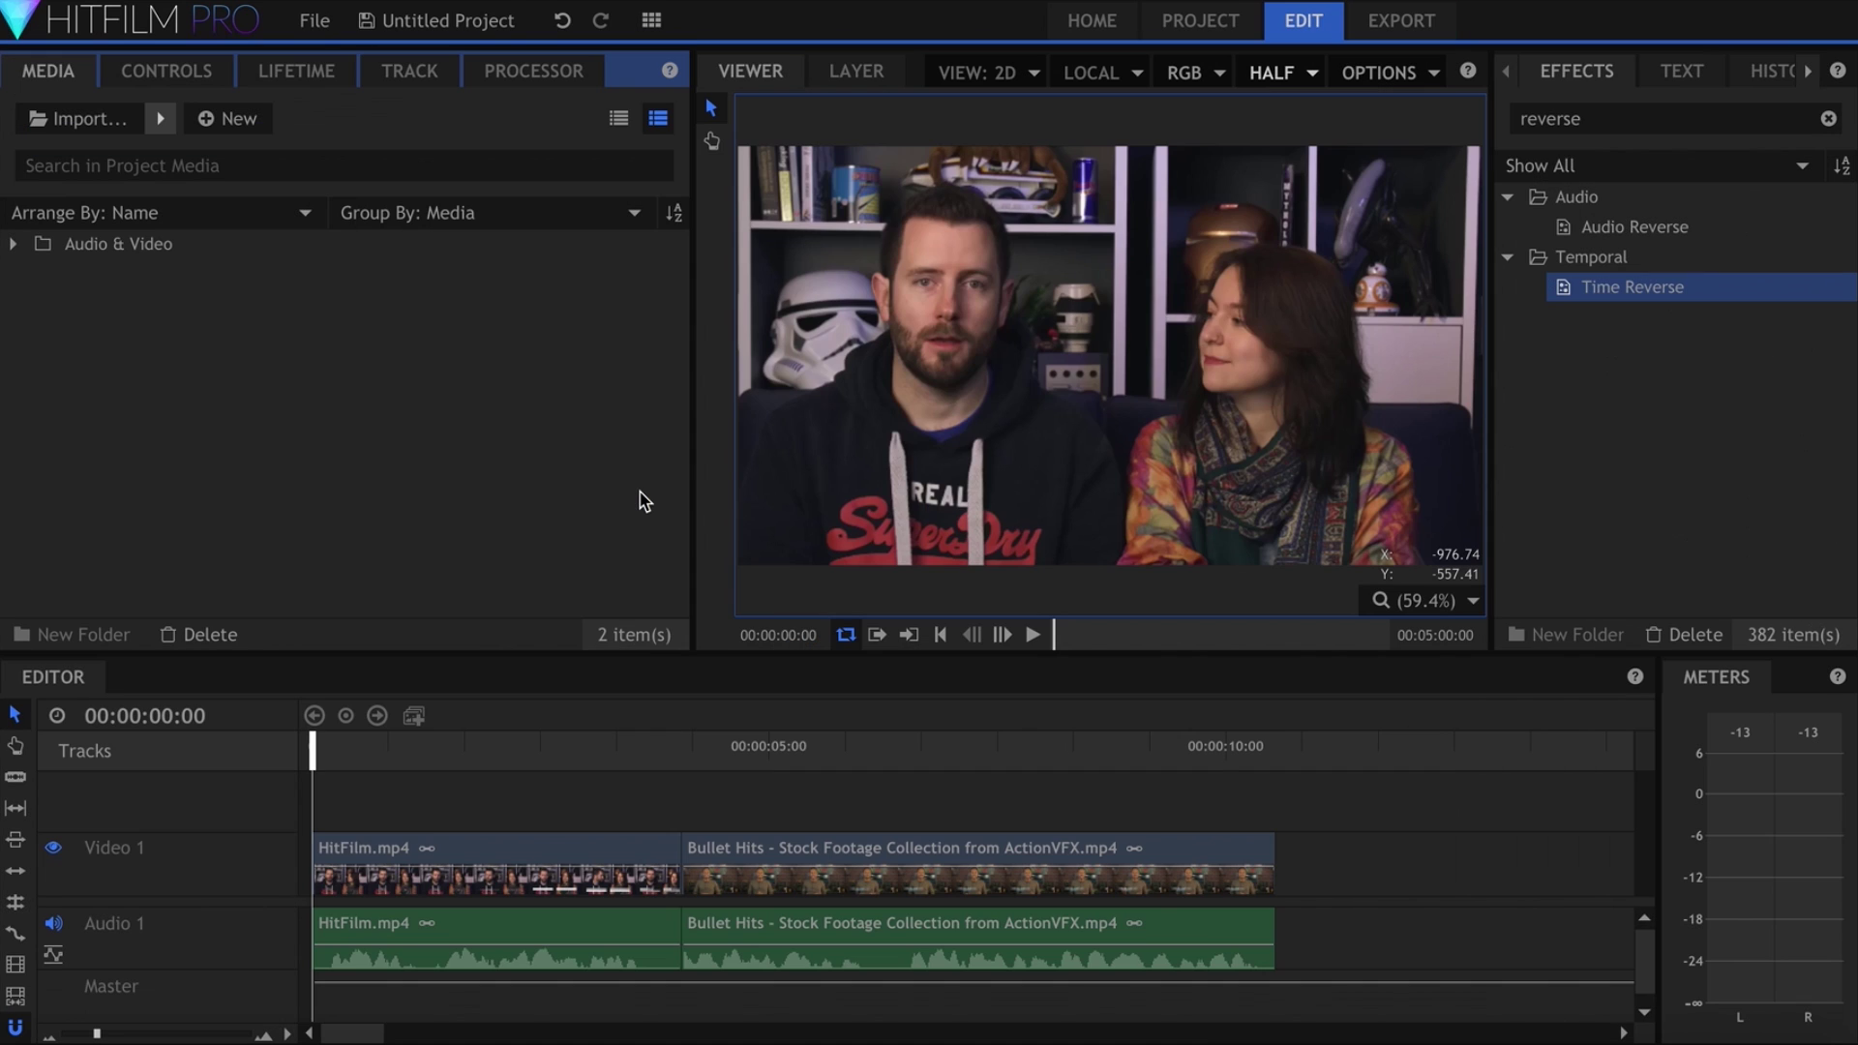
Import the Slide Transition PNG frames as a 1920×1080 24fps image sequence
left_click(159, 118)
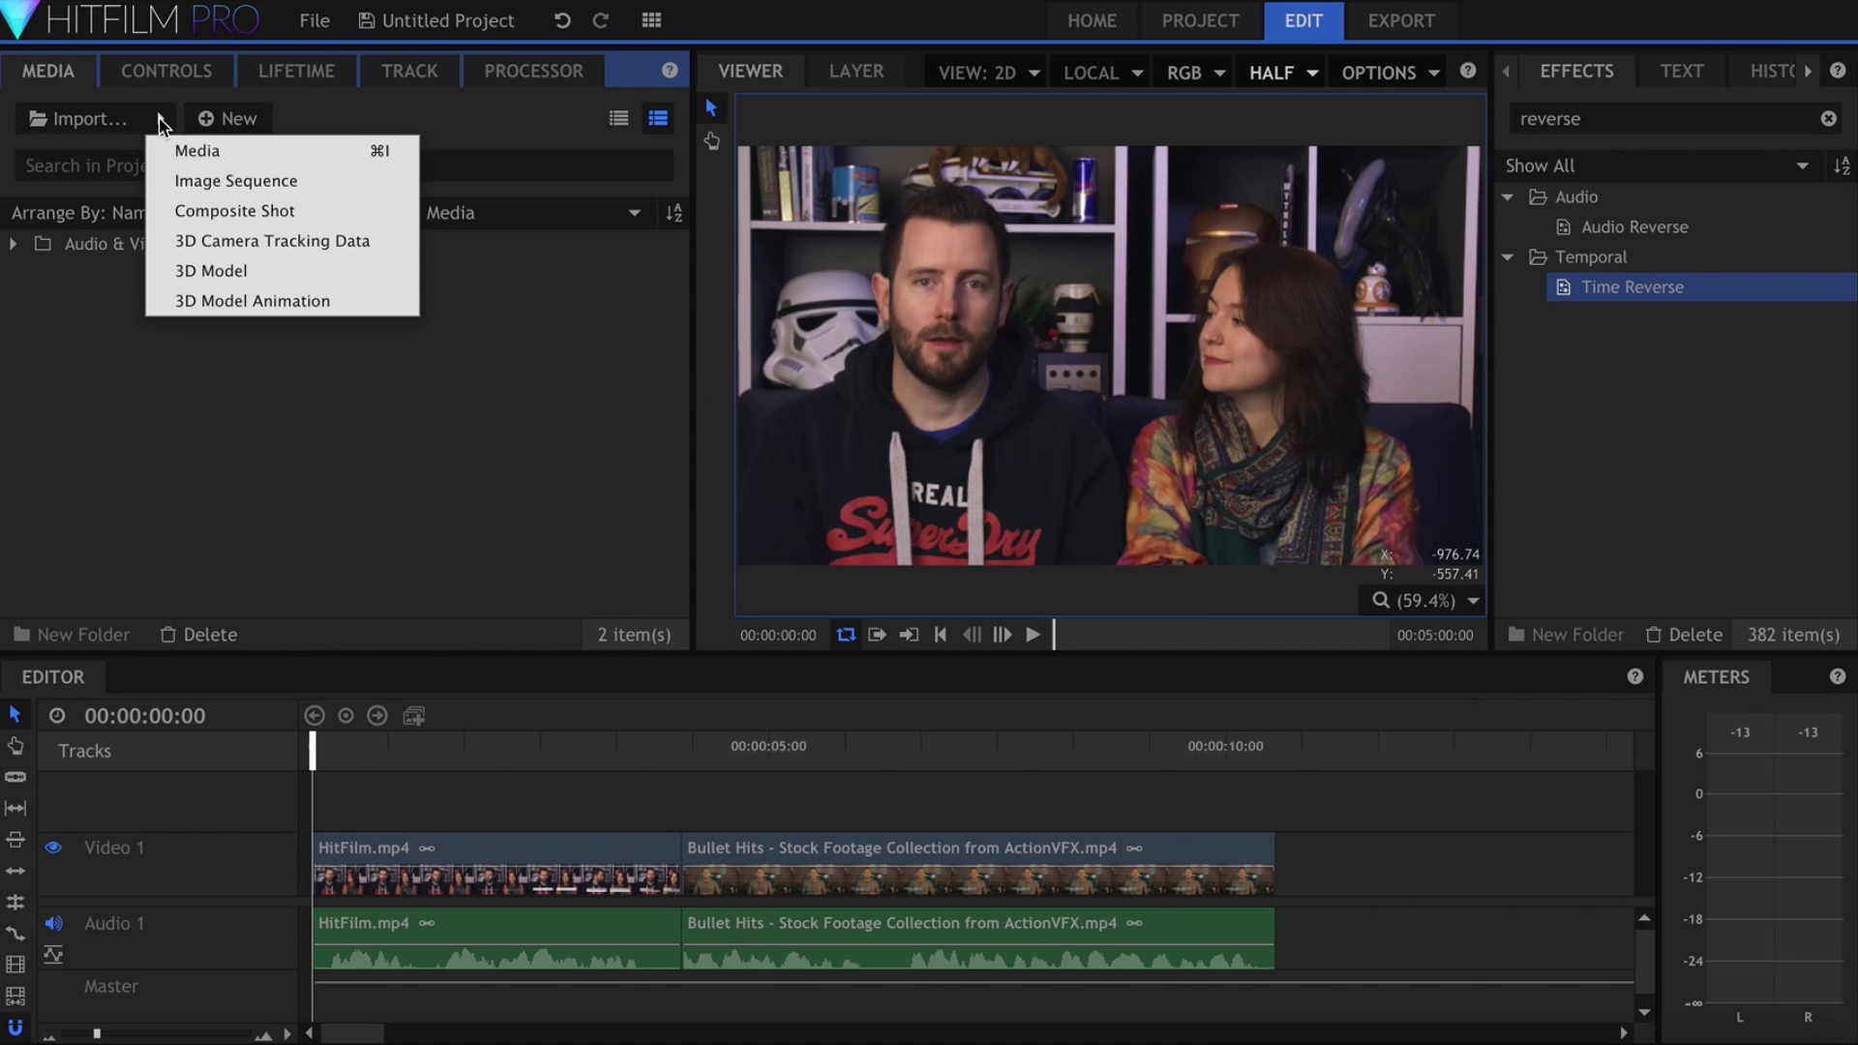
left_click(203, 178)
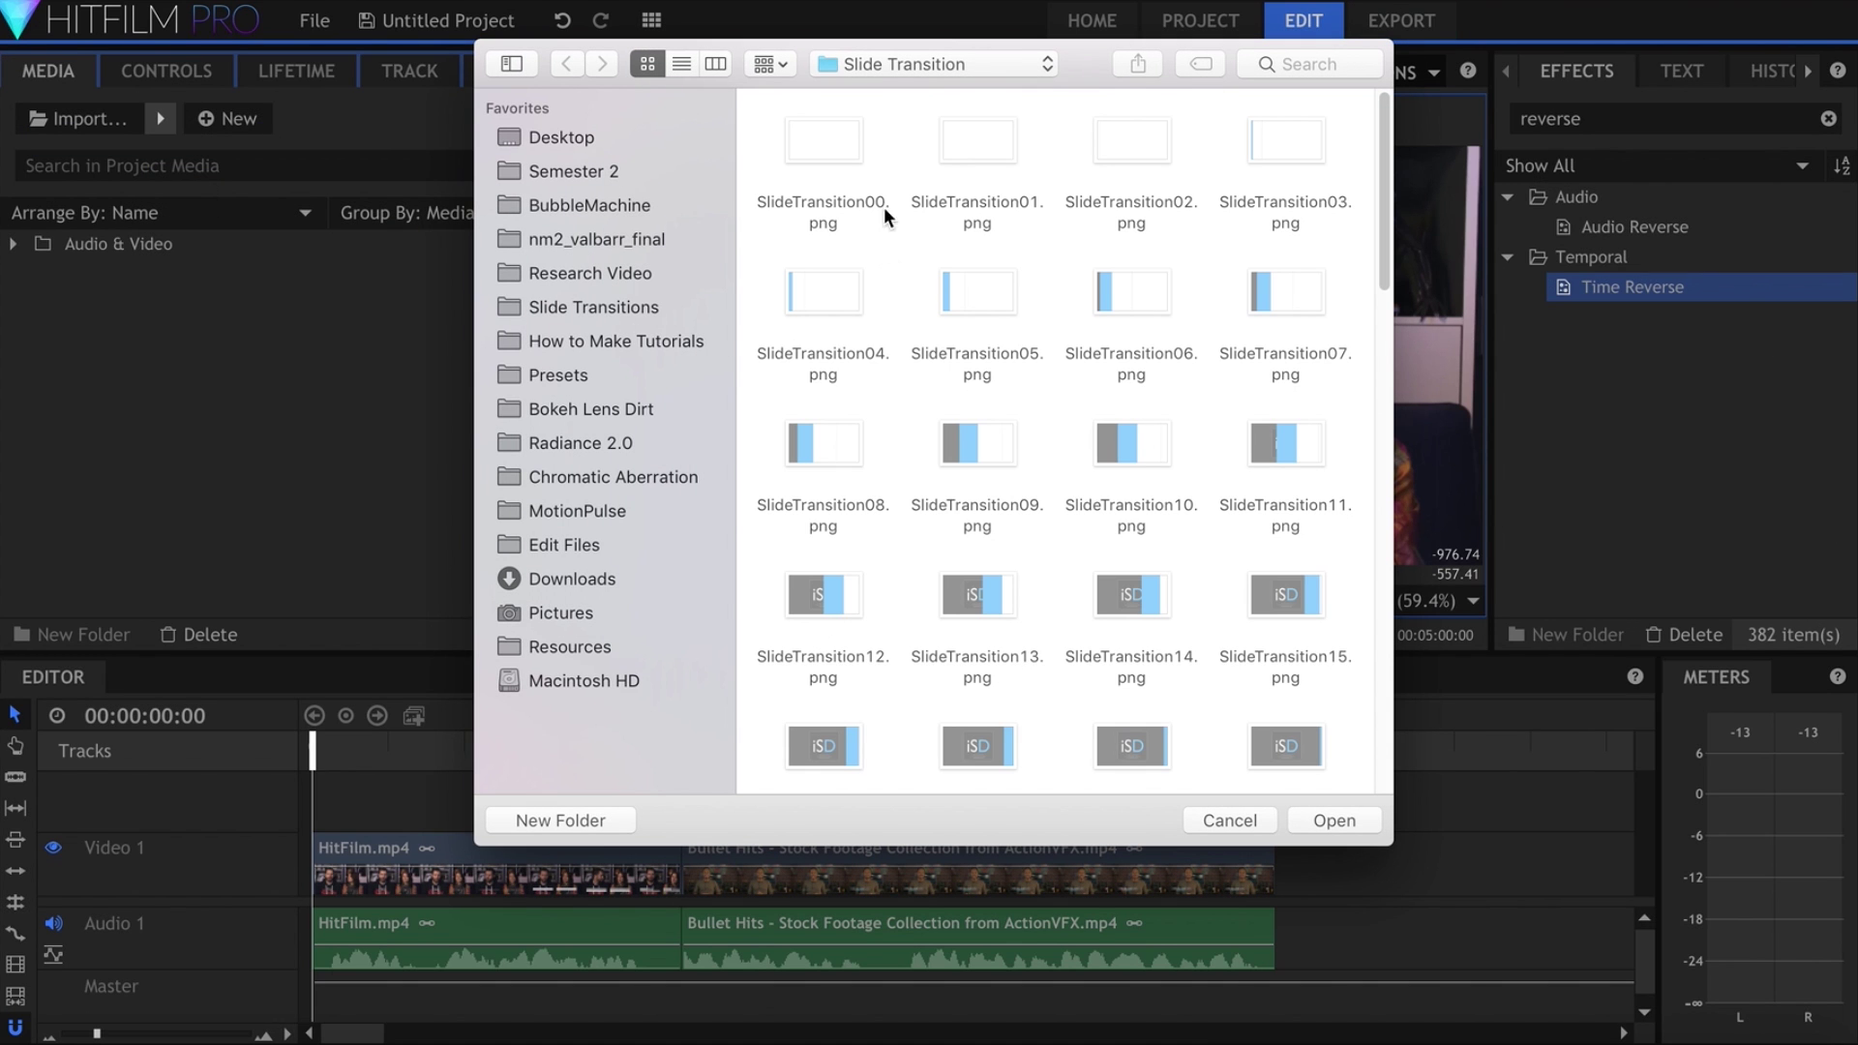
left_click(1333, 822)
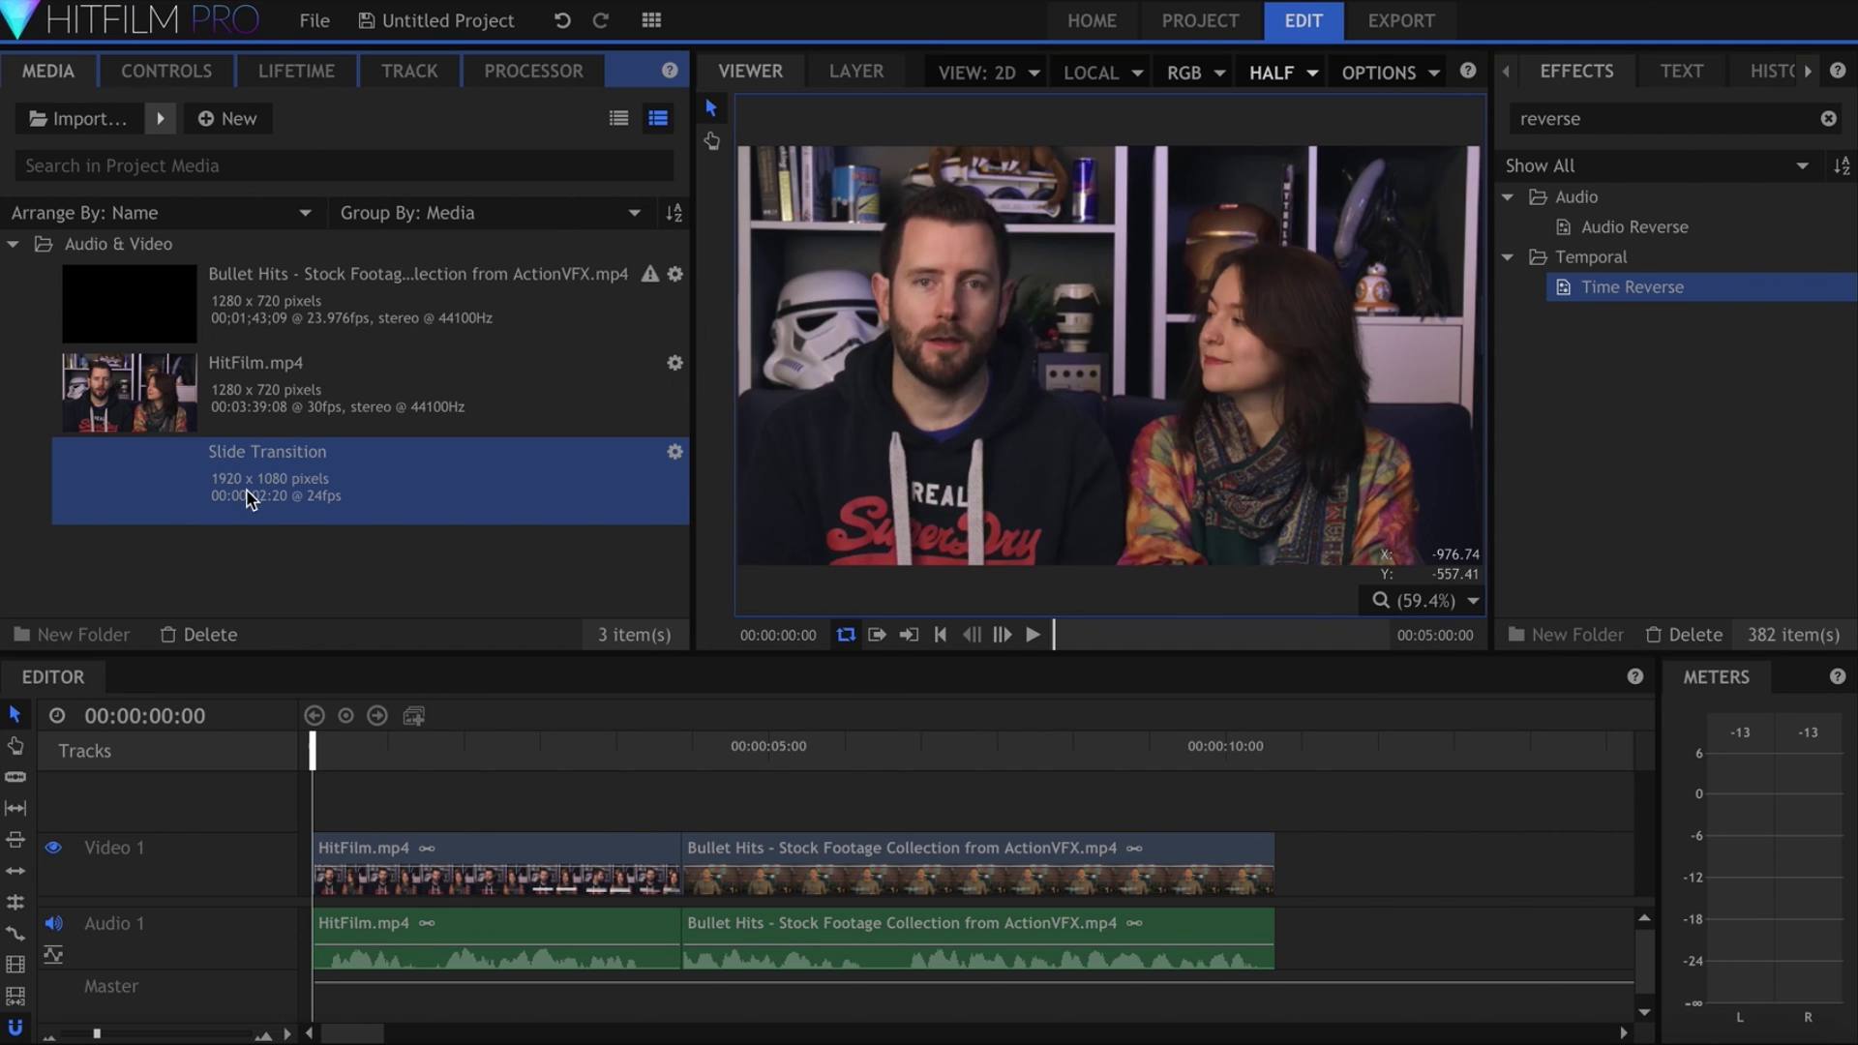
Drop Slide Transition on a new track over the cut, play it through, then rewind
left_click_drag(249, 499, 604, 828)
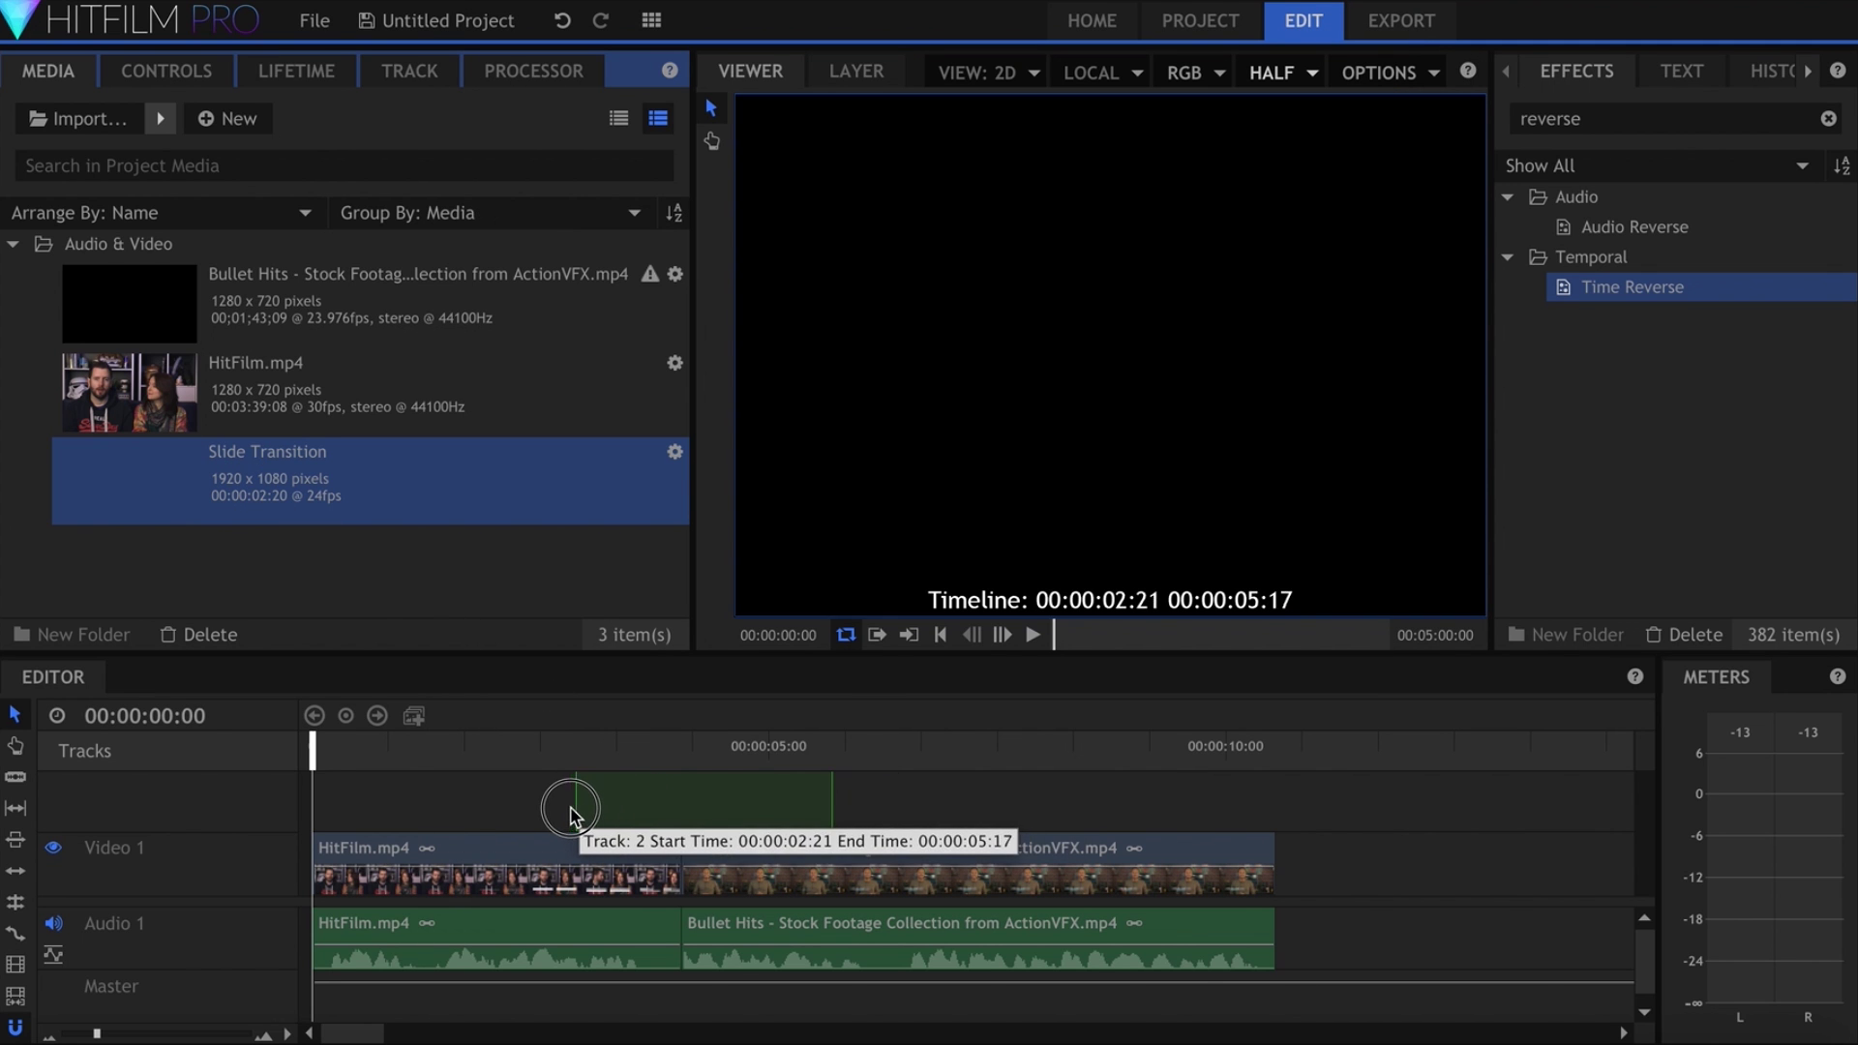
key("space")
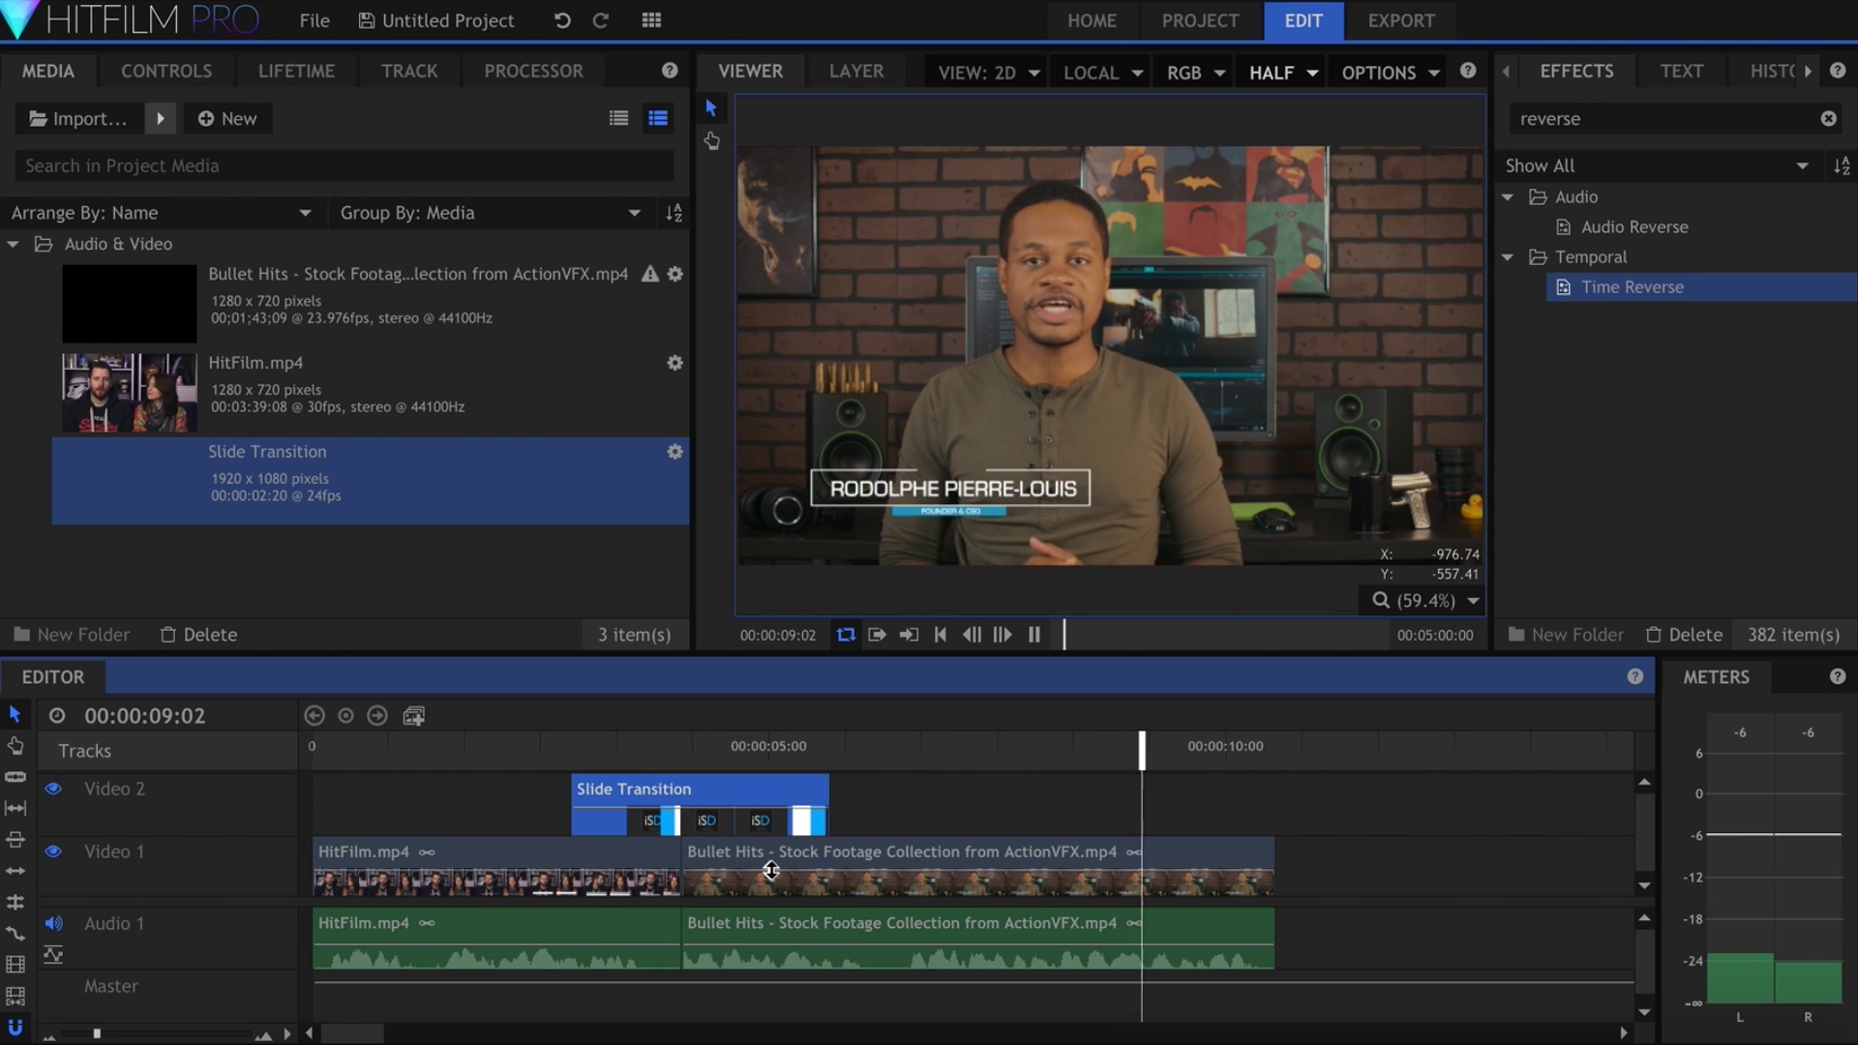
key("space")
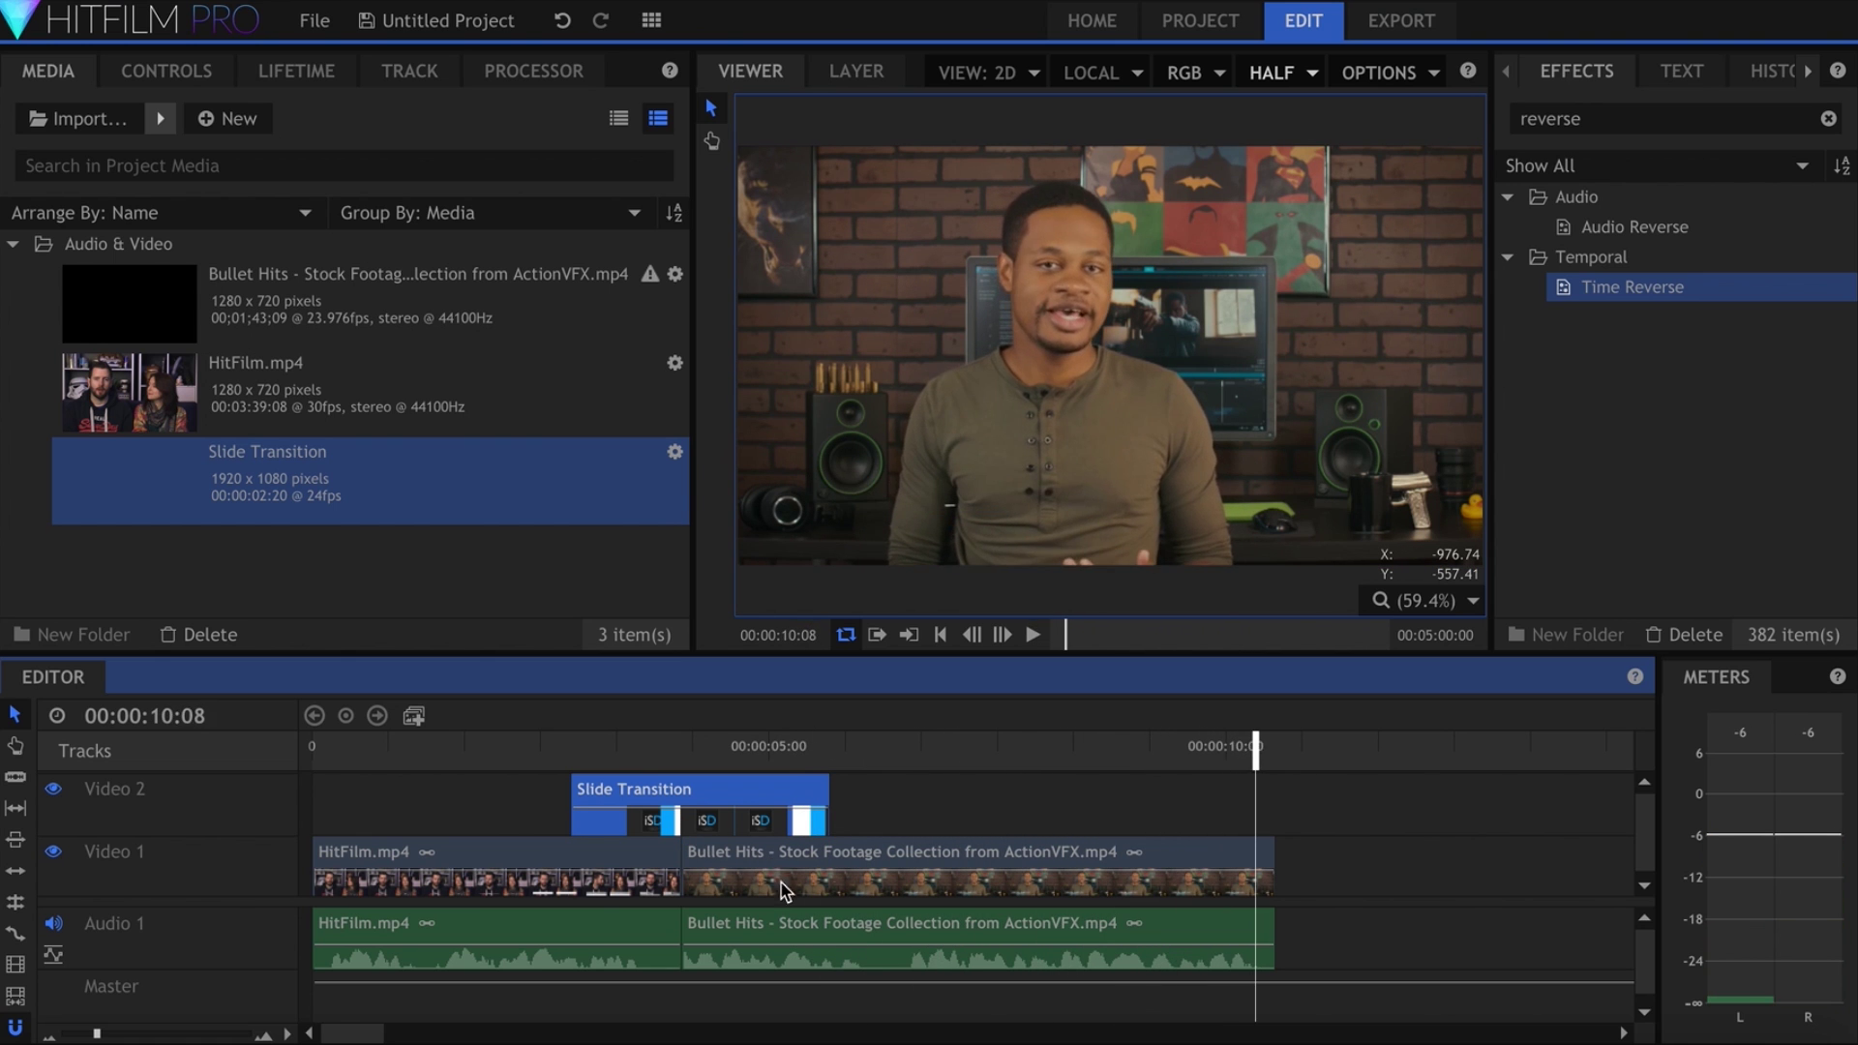
key("Home")
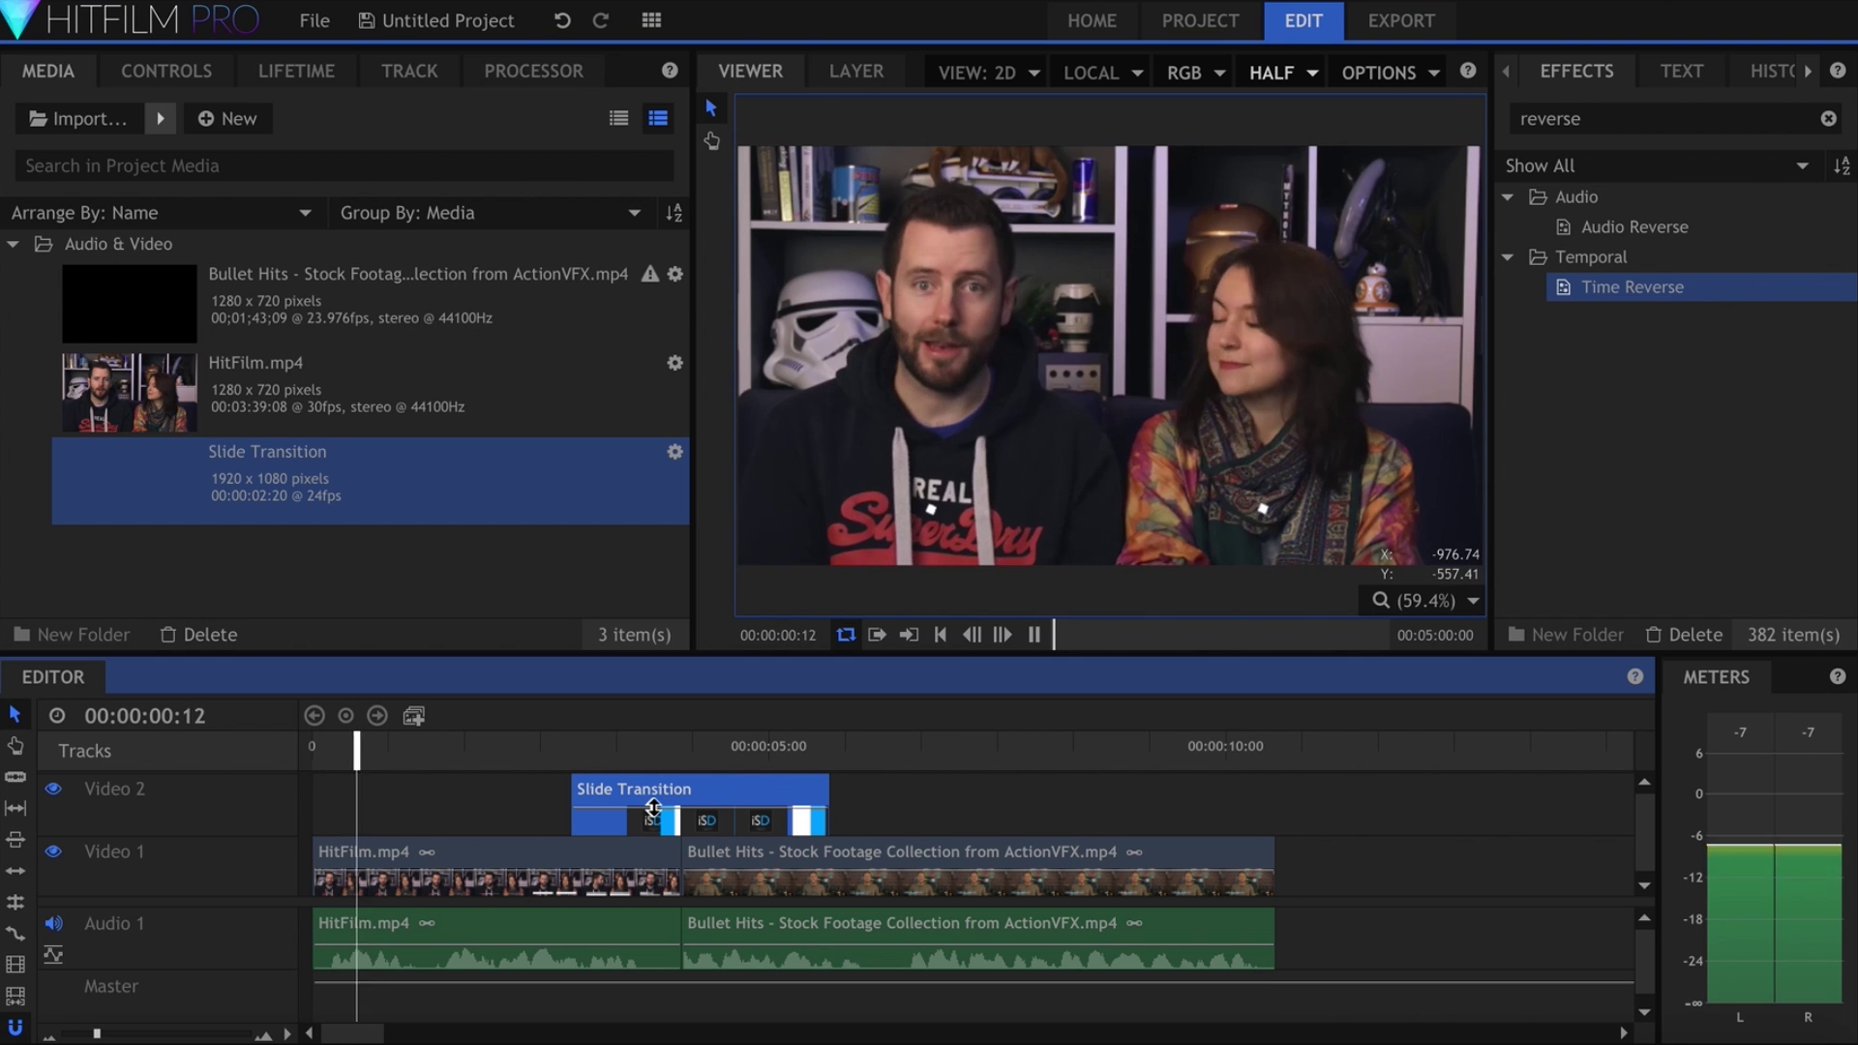